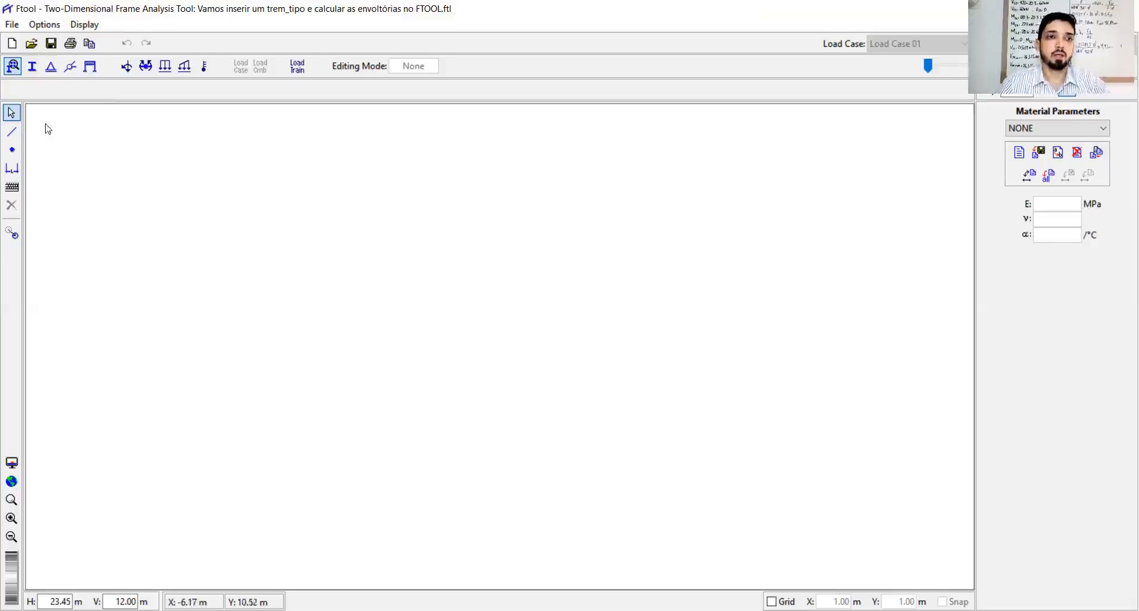
# Start inserting a member and turn on the snapping grid.
pyautogui.click(20, 134)
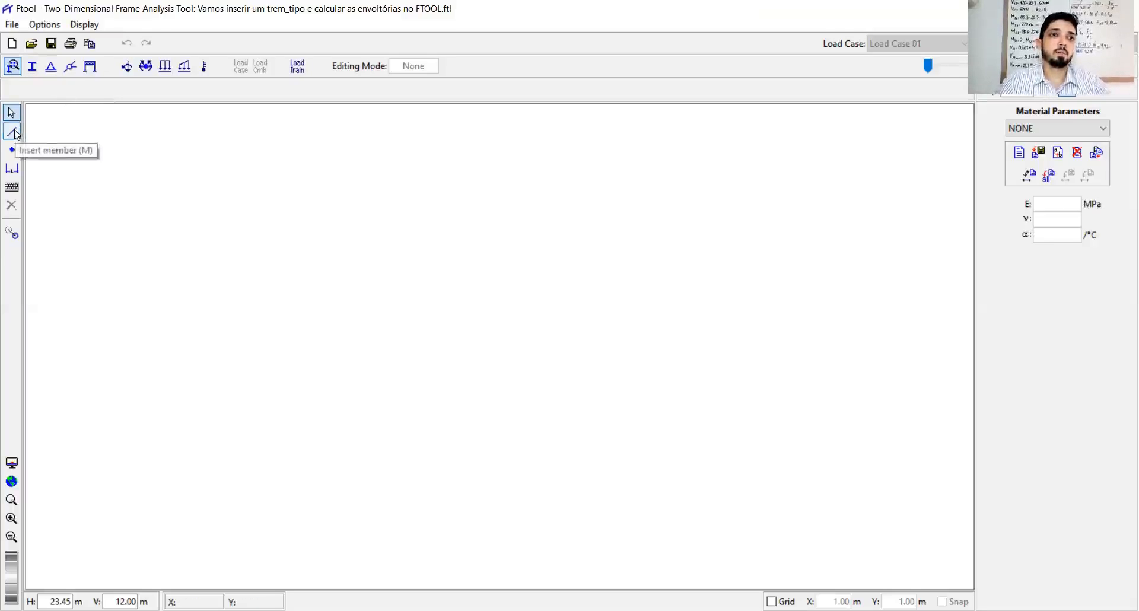
pyautogui.click(16, 134)
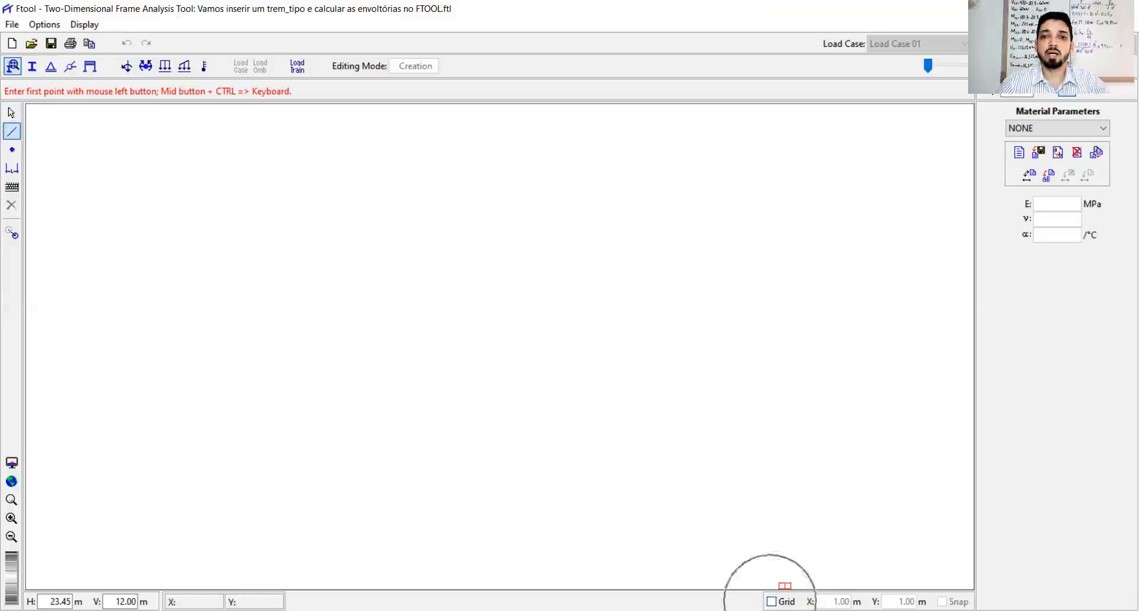
pyautogui.click(771, 601)
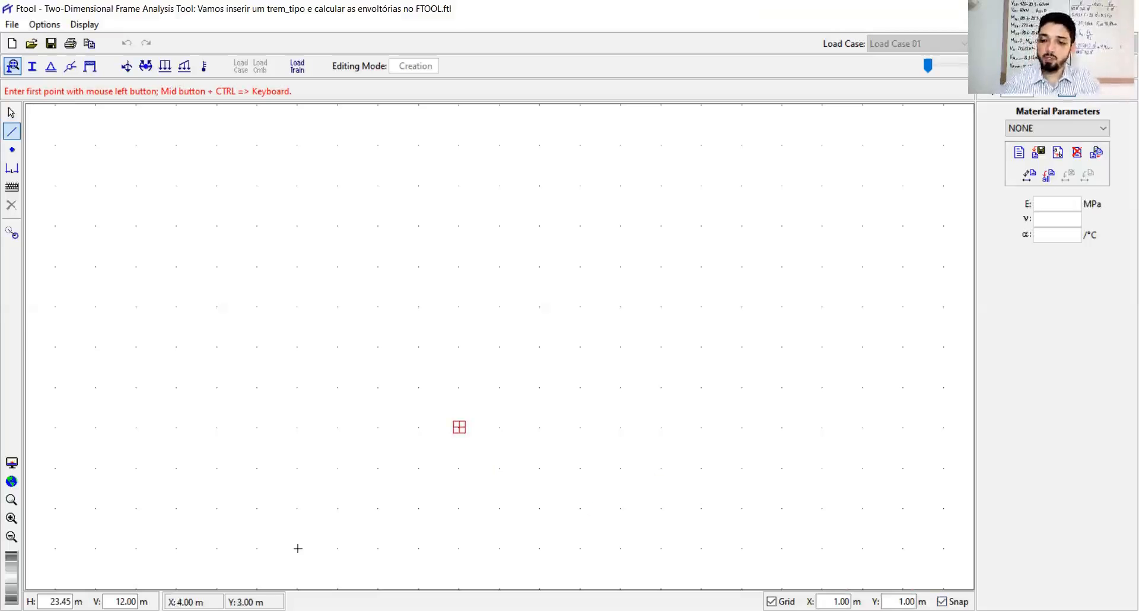
# Draw a horizontal member 12 m long from the origin (0, 0) to X = 12 m, Y = 0 m.
pyautogui.moveTo(378, 427); pyautogui.dragTo(226, 64)
pyautogui.moveTo(211, 179); pyautogui.dragTo(192, 284)
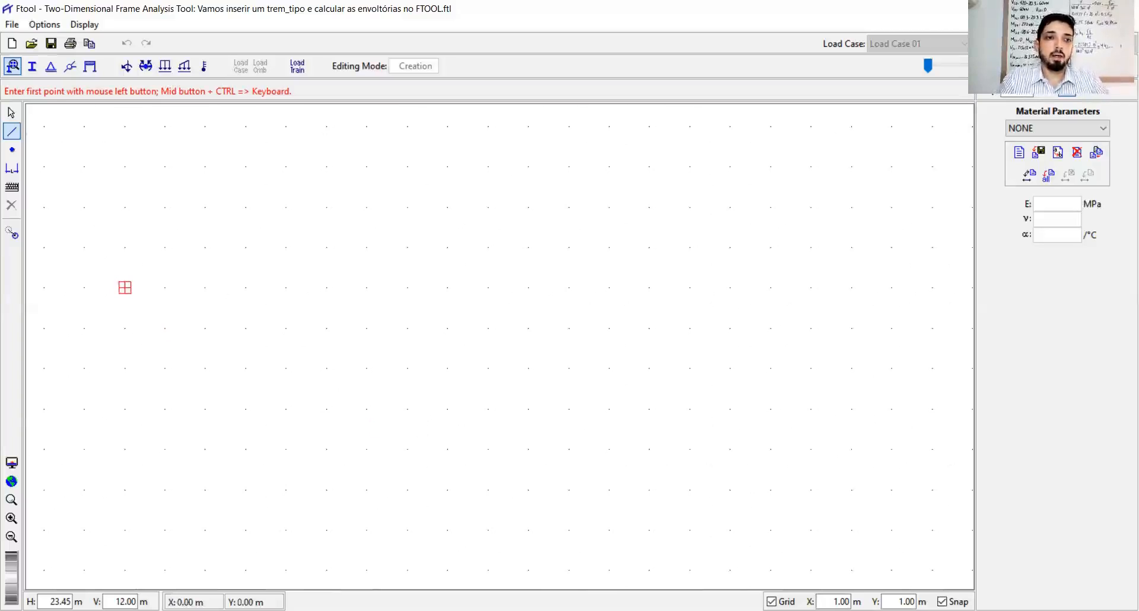
pyautogui.press('ctrl')
pyautogui.press('ctrl')
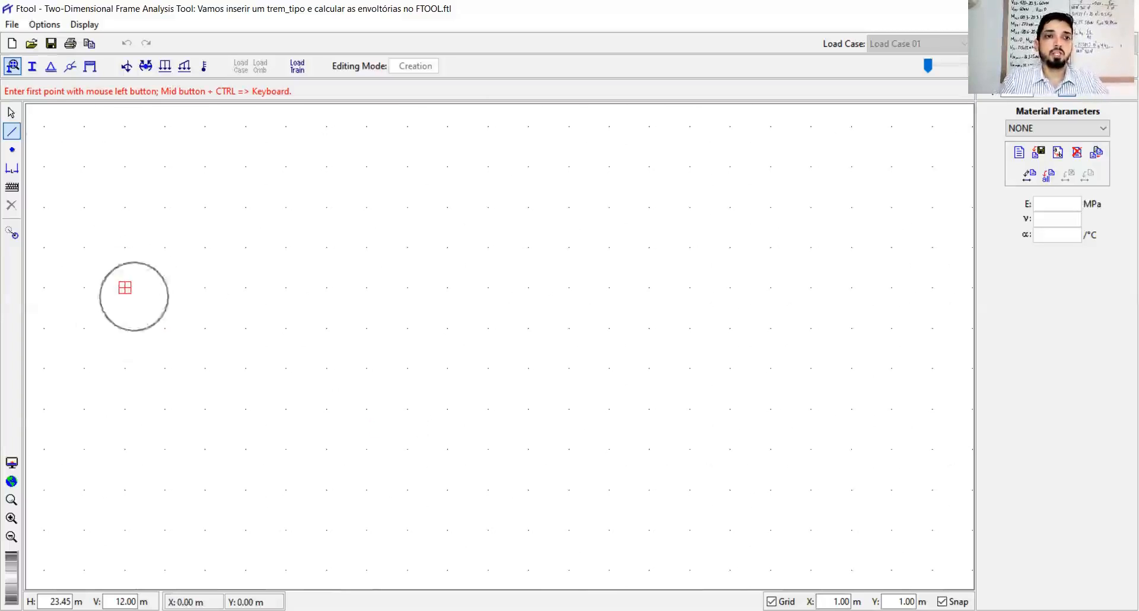
pyautogui.press('ctrl')
pyautogui.press('ctrl')
pyautogui.press('ctrl')
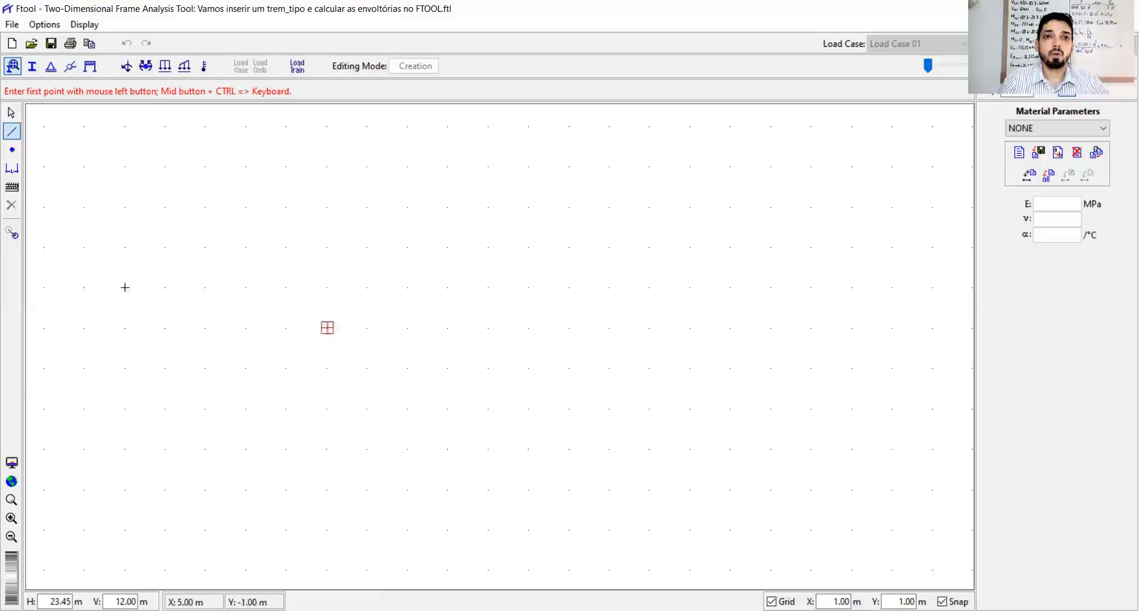
pyautogui.click(125, 288)
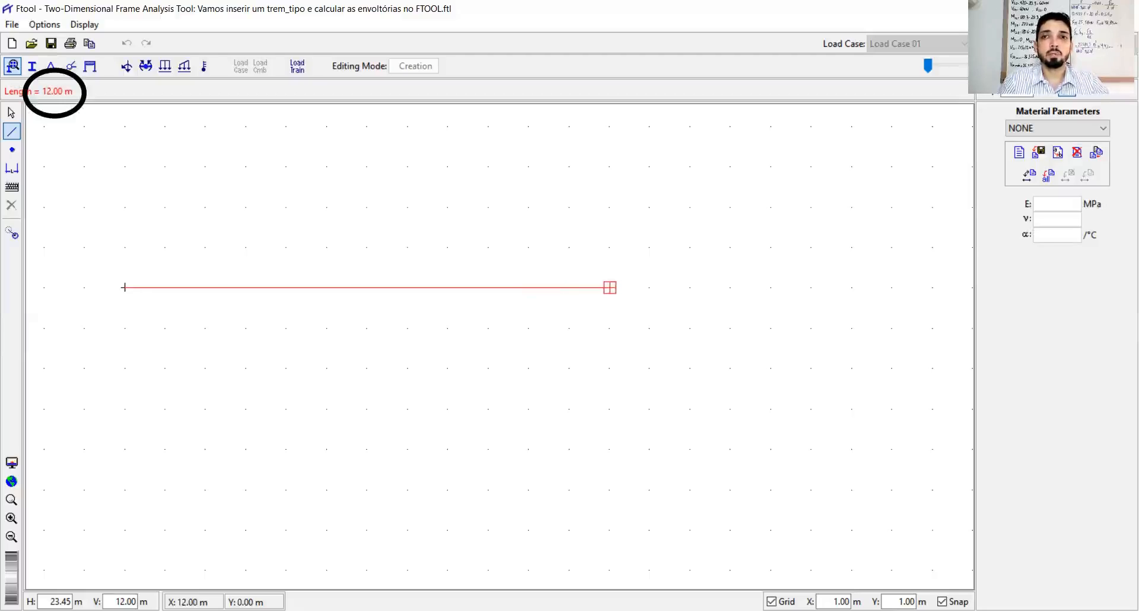
pyautogui.click(610, 287)
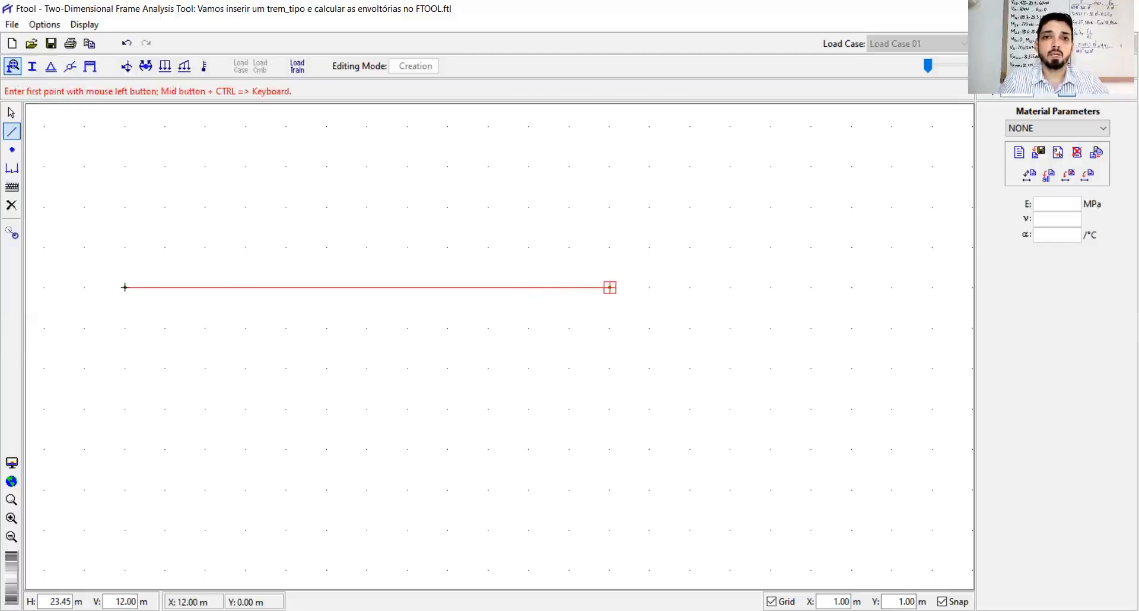
pyautogui.press('Escape')
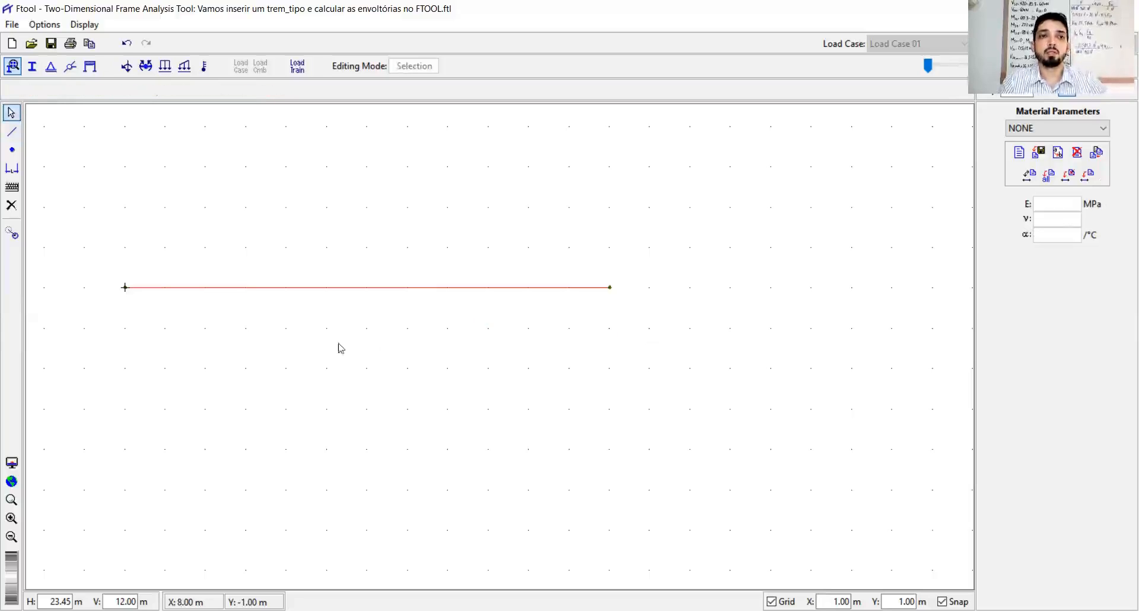
# Assign a pinned support to the beam's node at the origin, with X and Y displacements fixed and rotation free.
pyautogui.moveTo(274, 321); pyautogui.dragTo(301, 354)
pyautogui.scroll(3, 427, 397)
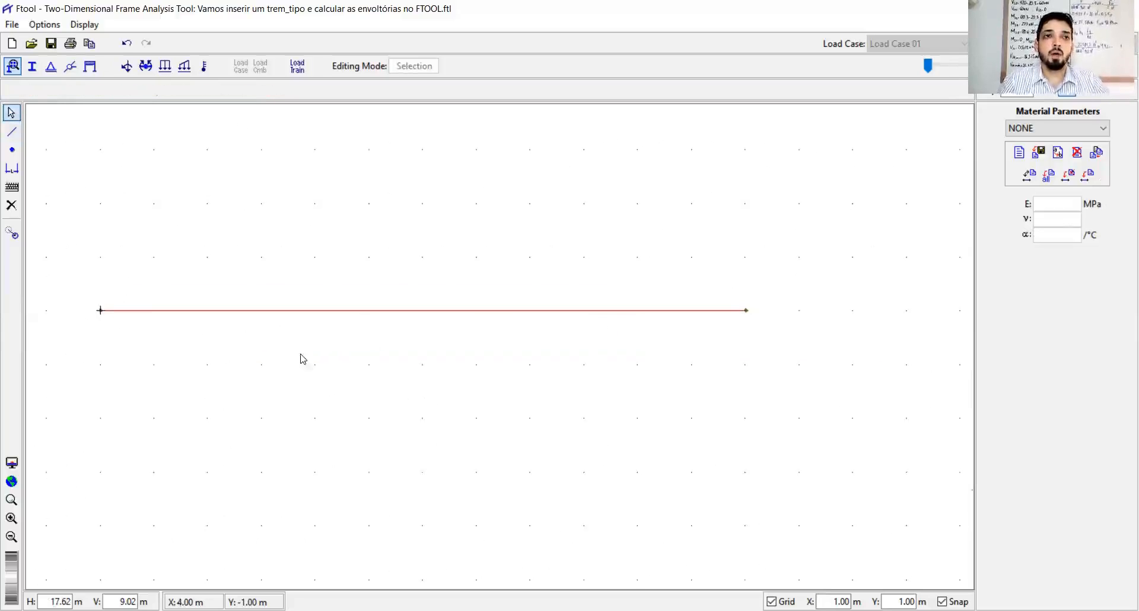
pyautogui.click(53, 67)
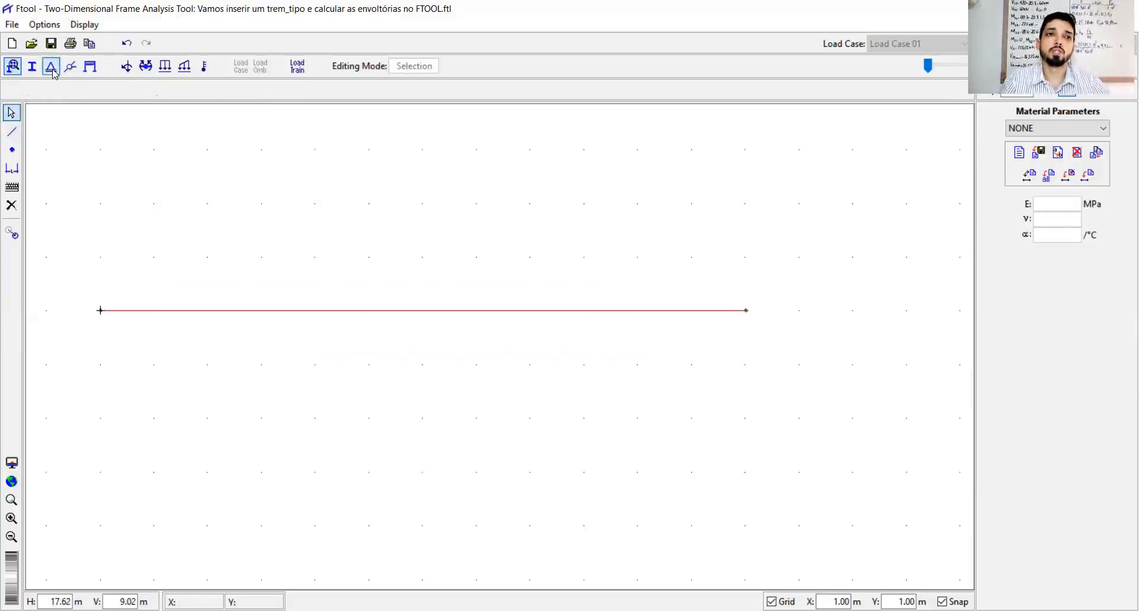
pyautogui.moveTo(71, 273); pyautogui.dragTo(153, 429)
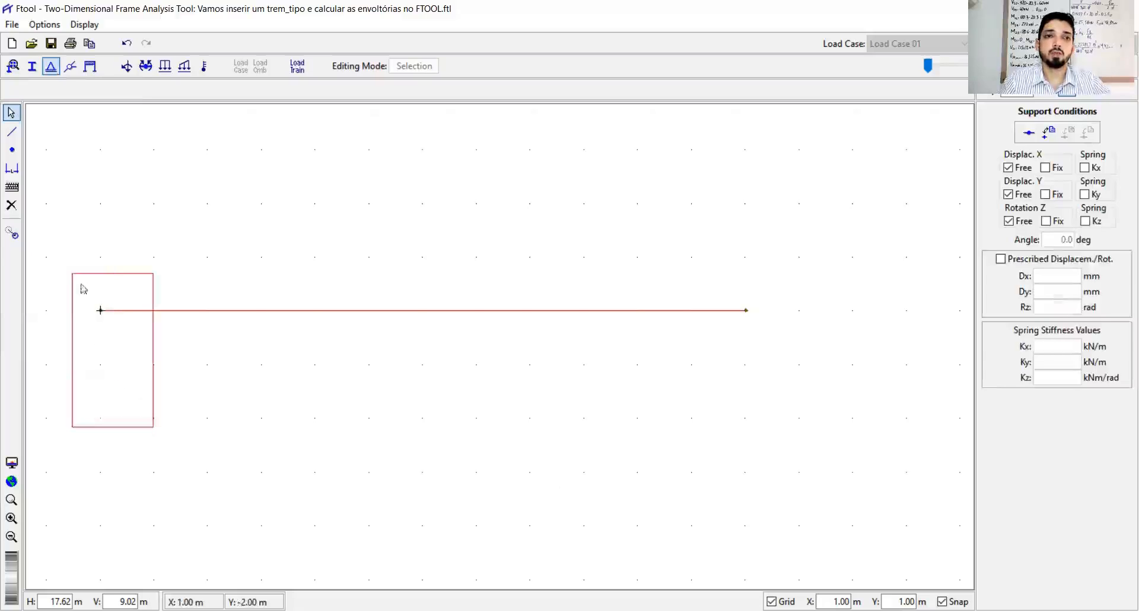
pyautogui.moveTo(116, 360); pyautogui.dragTo(164, 397)
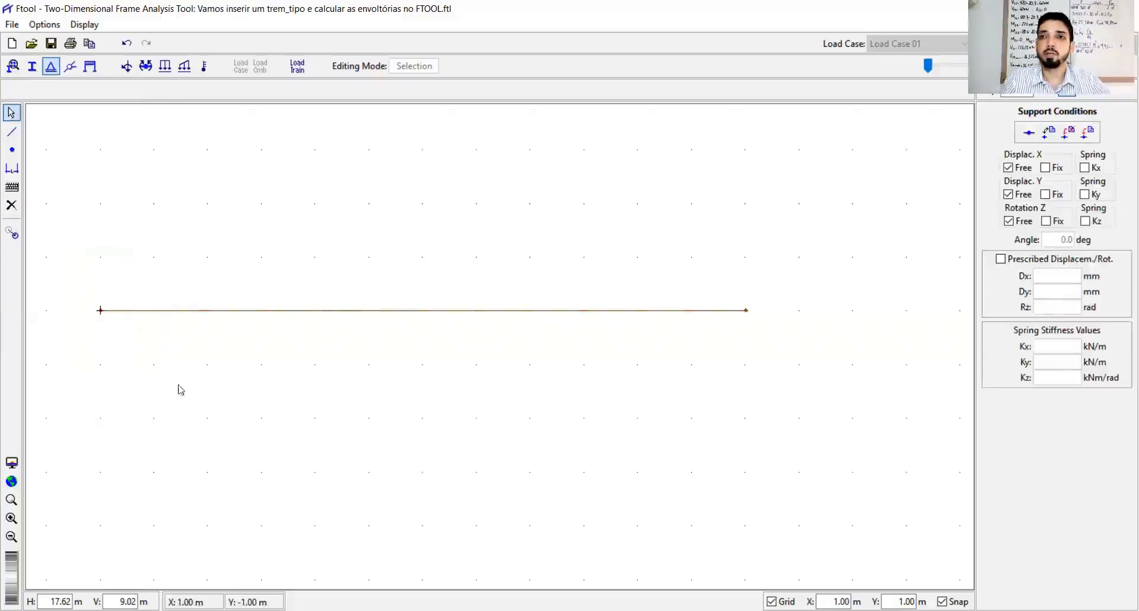
pyautogui.click(1046, 168)
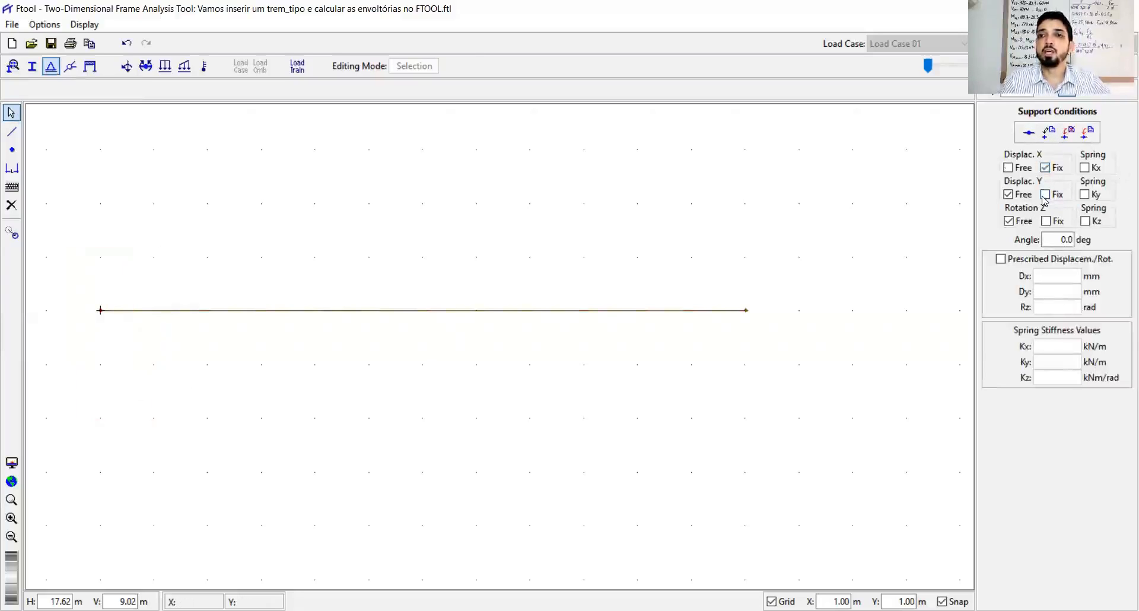
pyautogui.click(1045, 196)
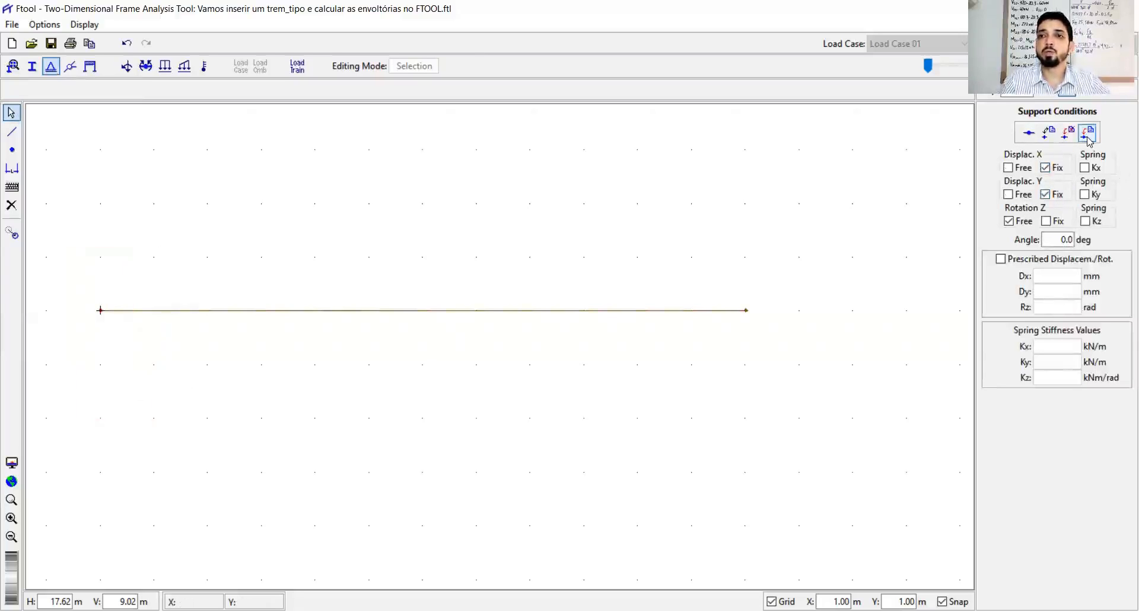
pyautogui.click(1089, 140)
# Assign a roller support to the beam's far end at X = 12 m, with X displacement free and Y displacement fixed.
pyautogui.moveTo(722, 265); pyautogui.dragTo(806, 359)
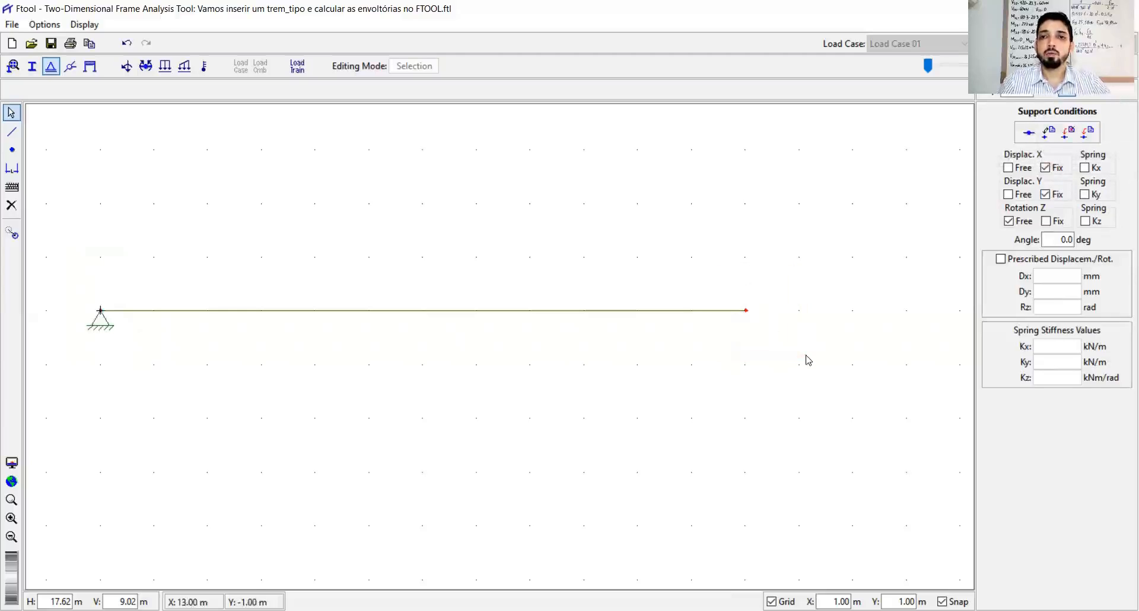
pyautogui.click(1009, 168)
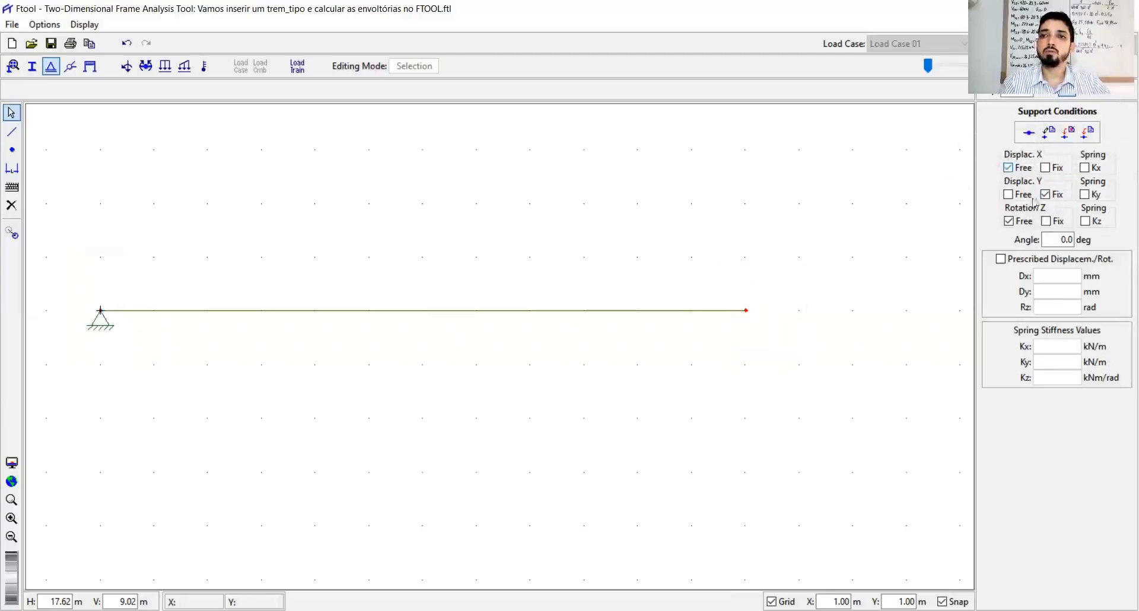
pyautogui.click(1046, 195)
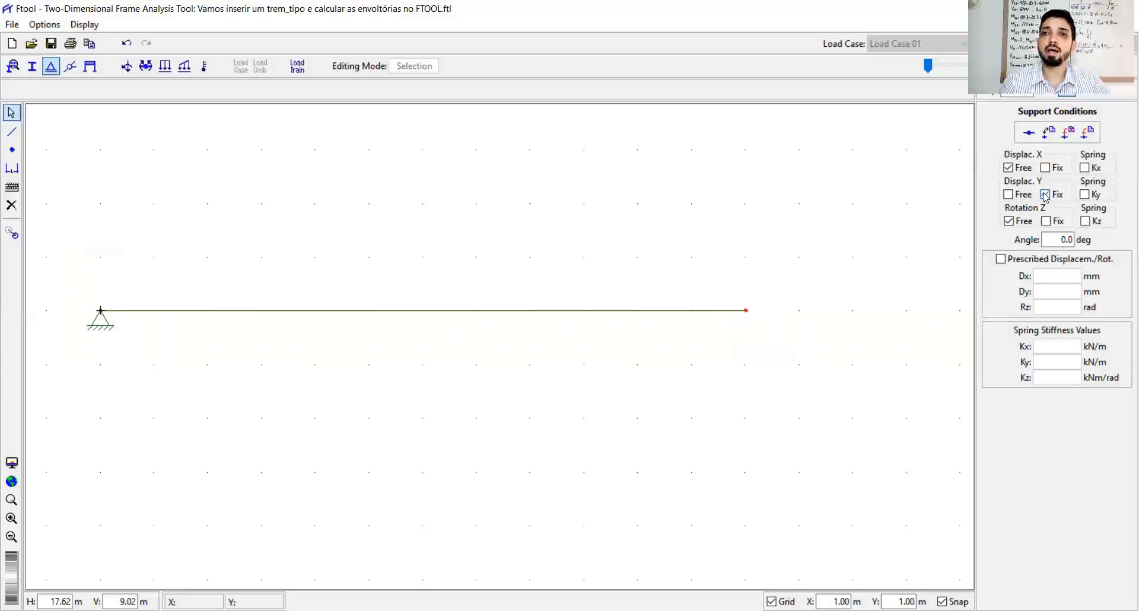
pyautogui.click(1087, 134)
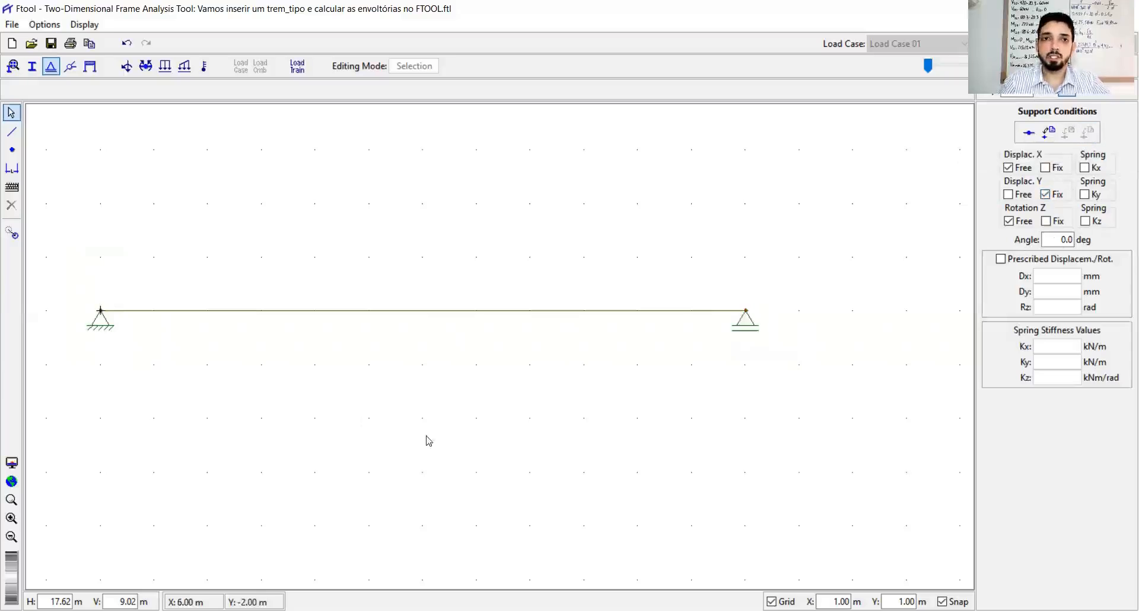
pyautogui.scroll(1, 337, 394)
pyautogui.moveTo(337, 394); pyautogui.dragTo(443, 359)
pyautogui.scroll(-2, 455, 370)
pyautogui.scroll(3, 325, 373)
pyautogui.scroll(-1, 326, 372)
pyautogui.scroll(-1, 432, 353)
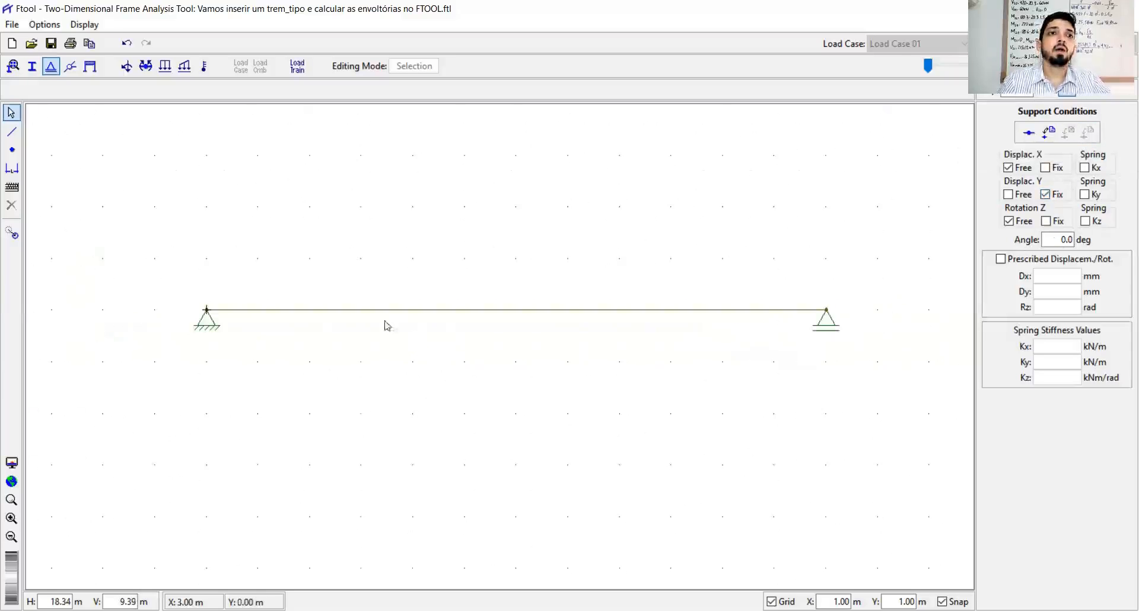
# Create a material named Concreto of type Concrete Isotropic and apply it to all members.
pyautogui.click(11, 69)
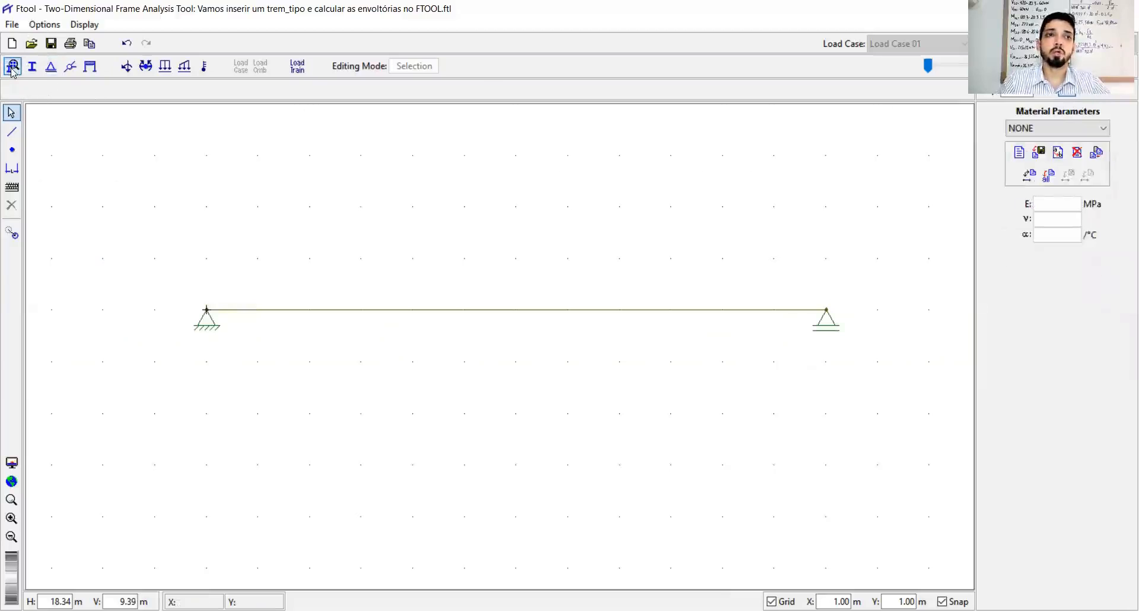
pyautogui.click(1018, 153)
pyautogui.write('cON')
pyautogui.press('BackSpace')
pyautogui.press('BackSpace')
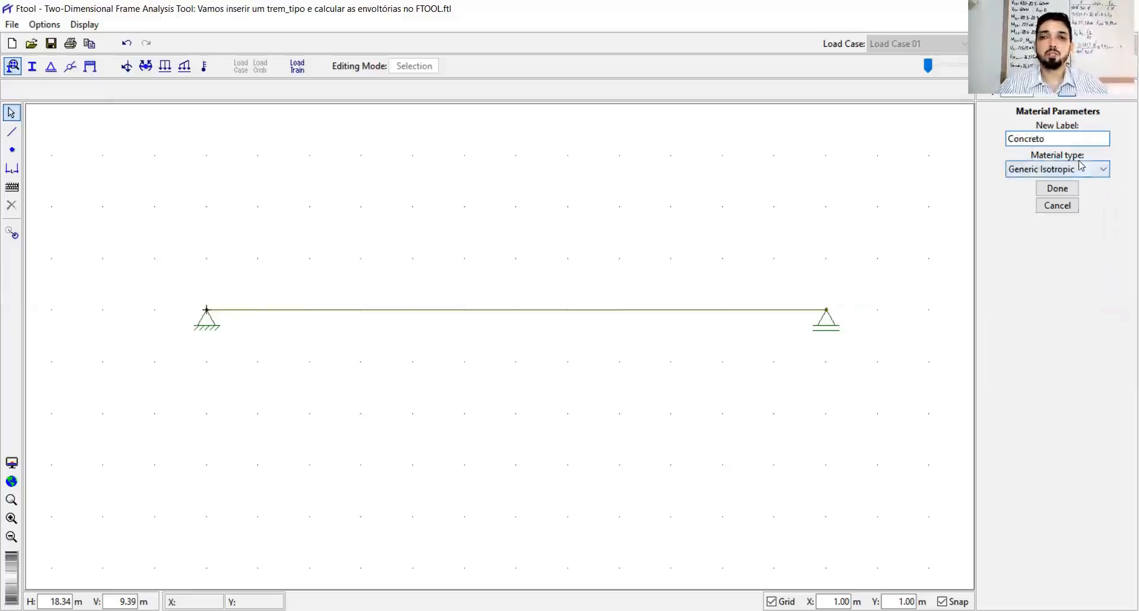
pyautogui.click(1100, 173)
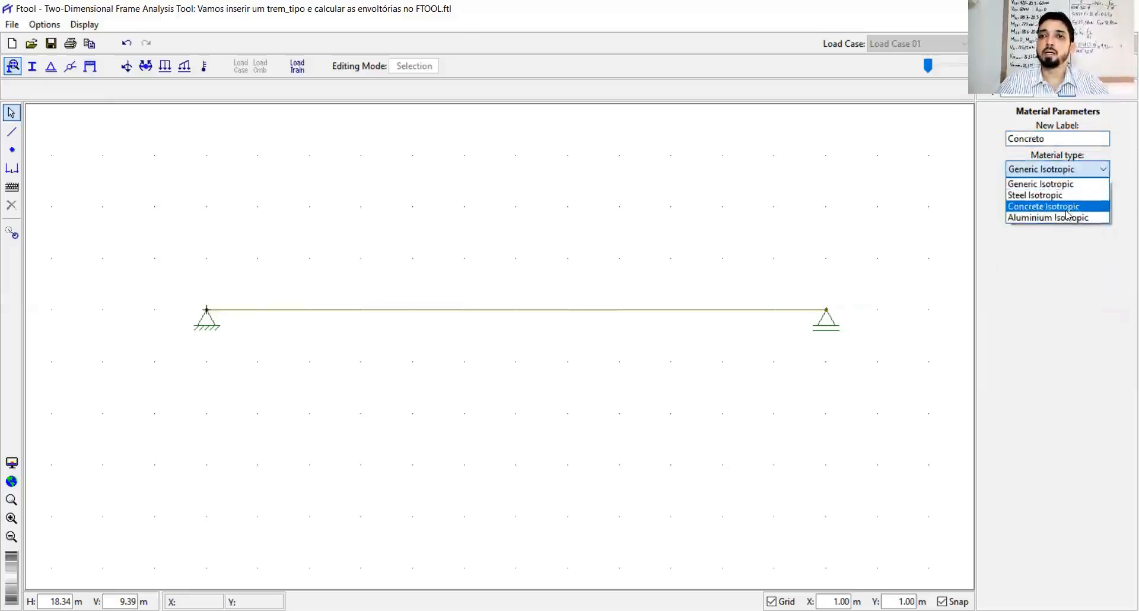
pyautogui.click(1062, 208)
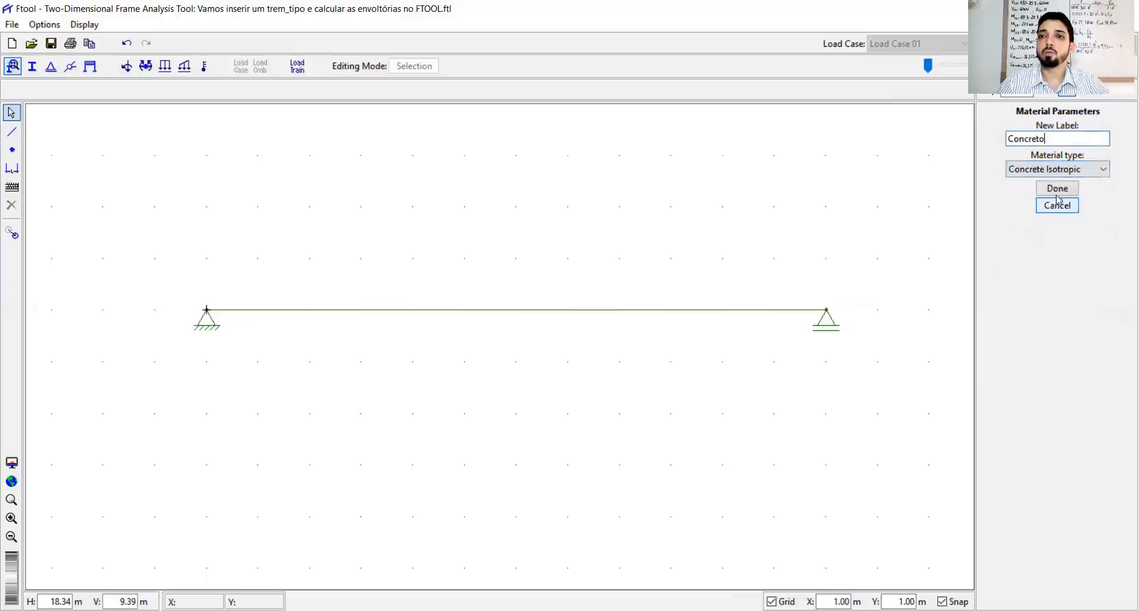
pyautogui.click(1058, 189)
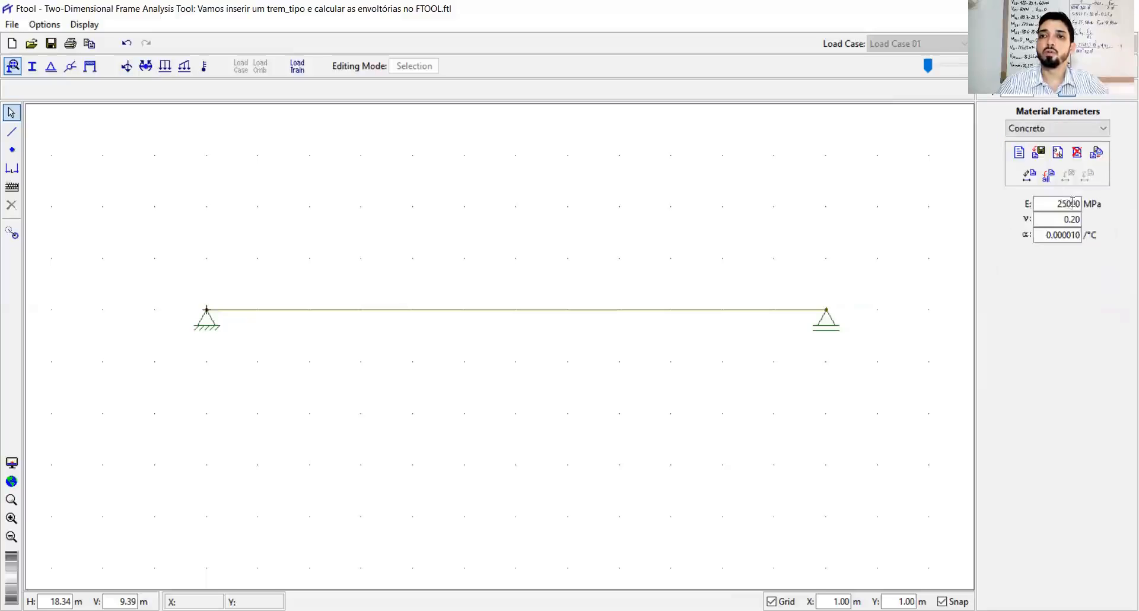
pyautogui.click(1049, 178)
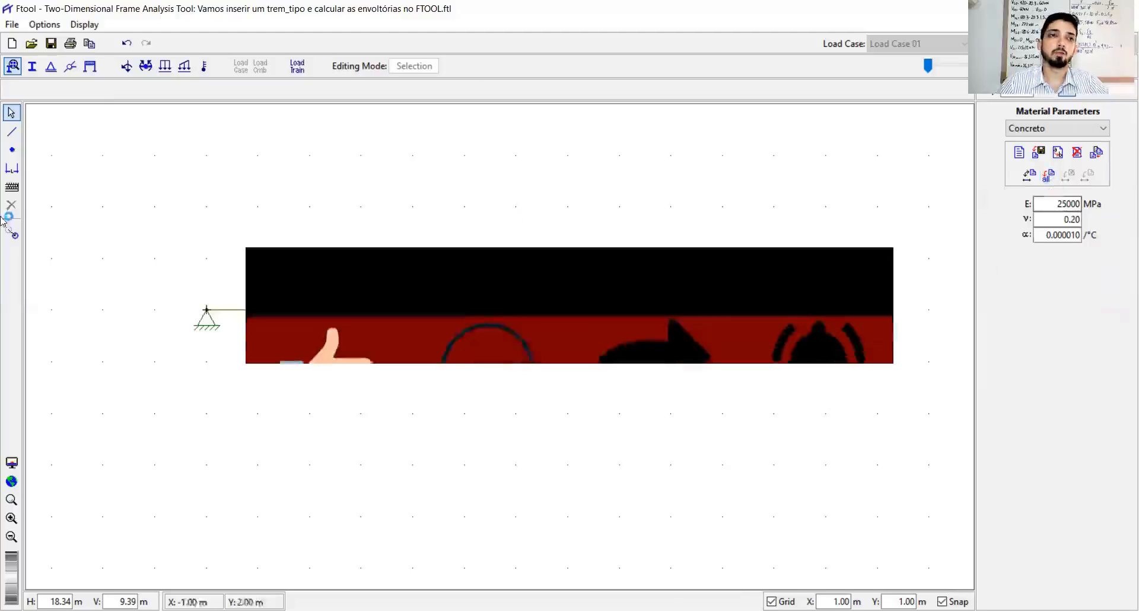
# Create a section named Retangular using the parameterized Rectangle shape.
pyautogui.click(33, 66)
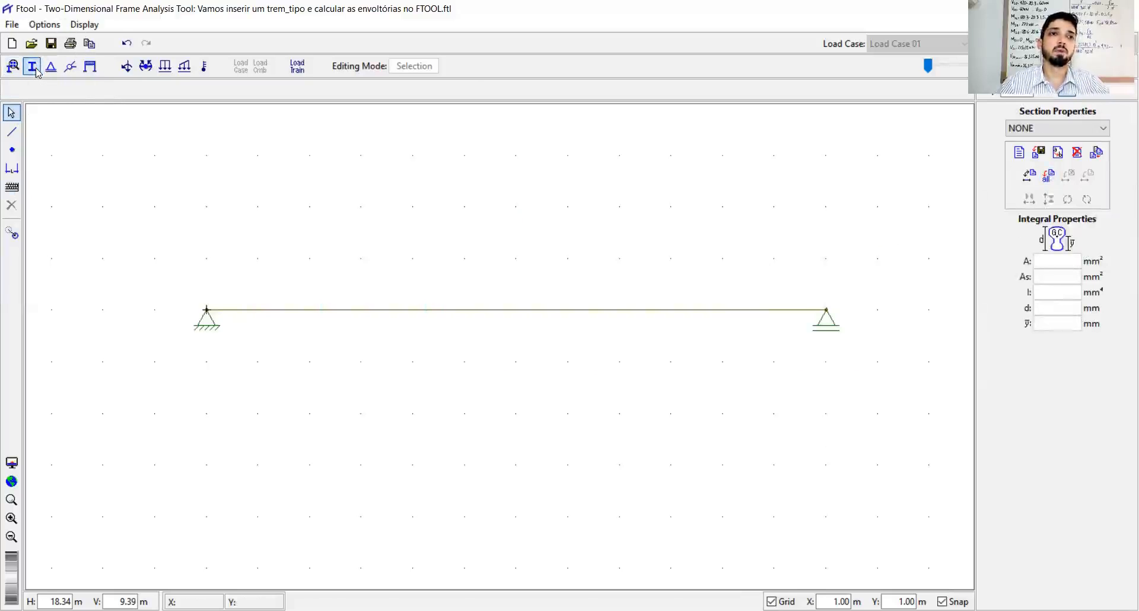
pyautogui.click(1019, 153)
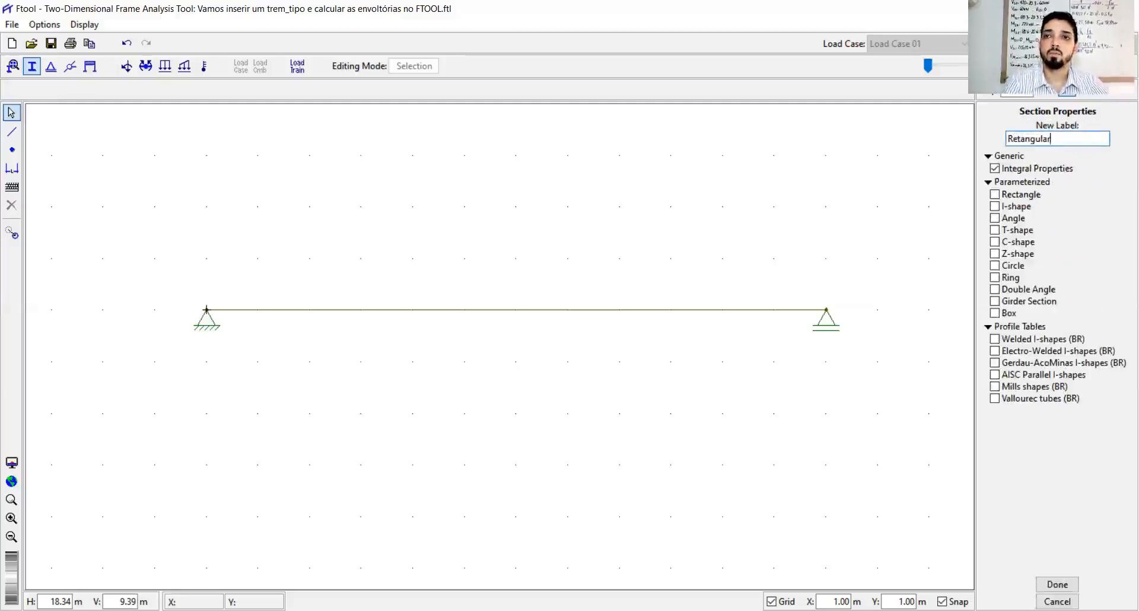
pyautogui.click(995, 196)
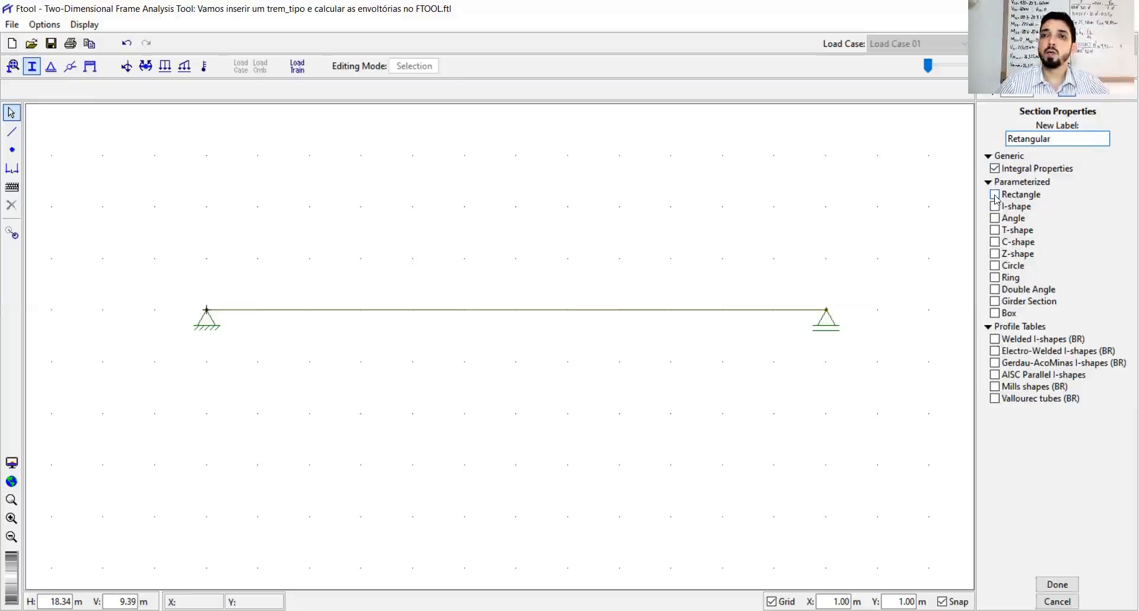
pyautogui.click(1067, 586)
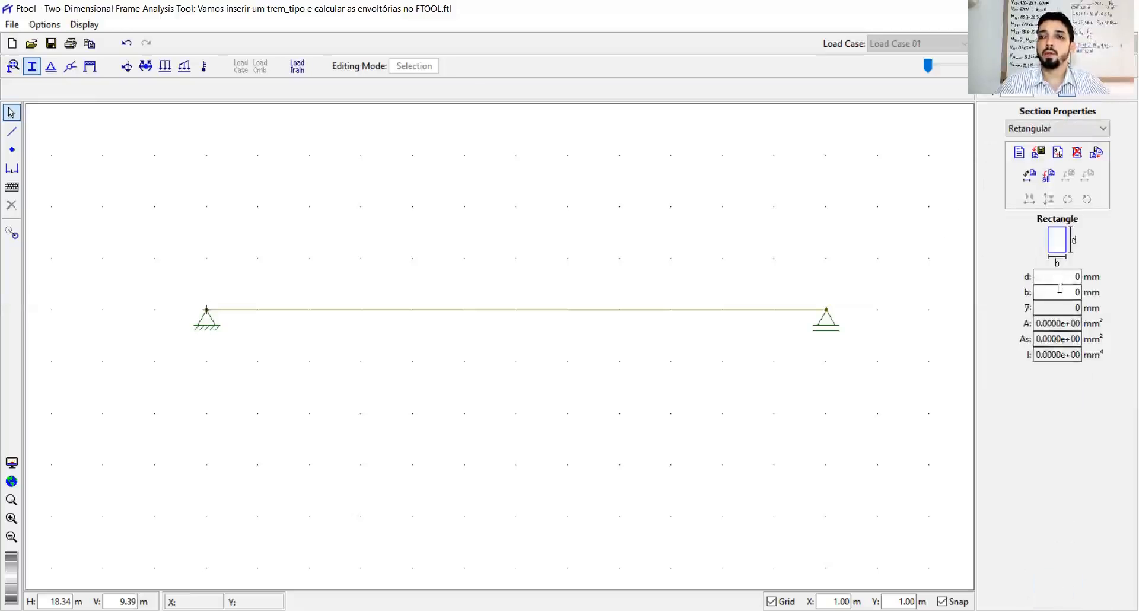
# Set the rectangular section's width b to 300 mm and depth d to 700 mm, and apply it to all members.
pyautogui.moveTo(1061, 292); pyautogui.dragTo(1100, 292)
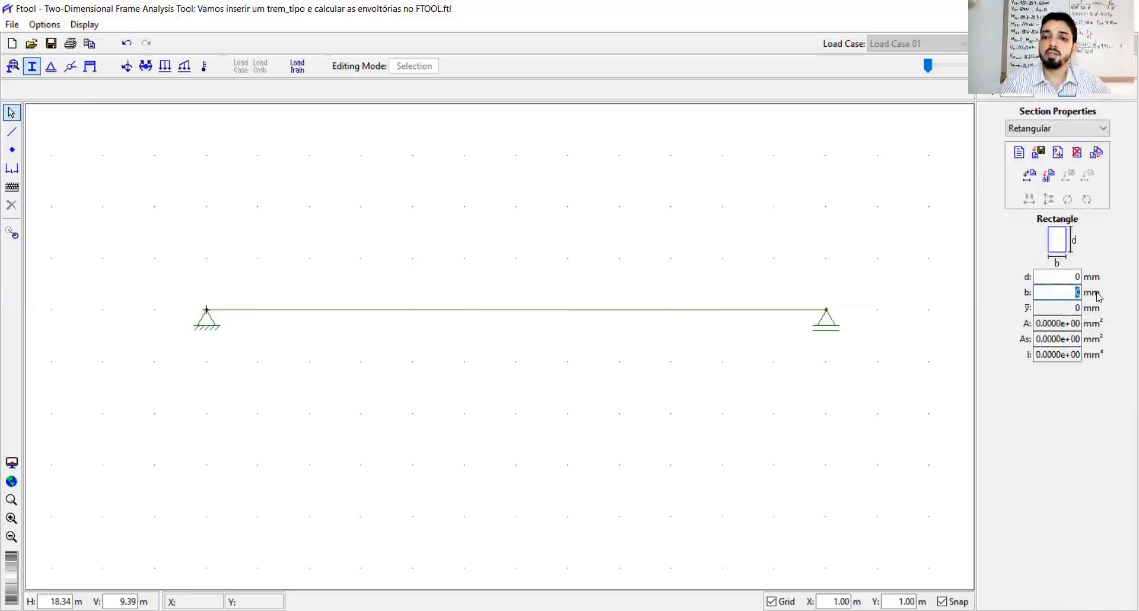
pyautogui.write('300')
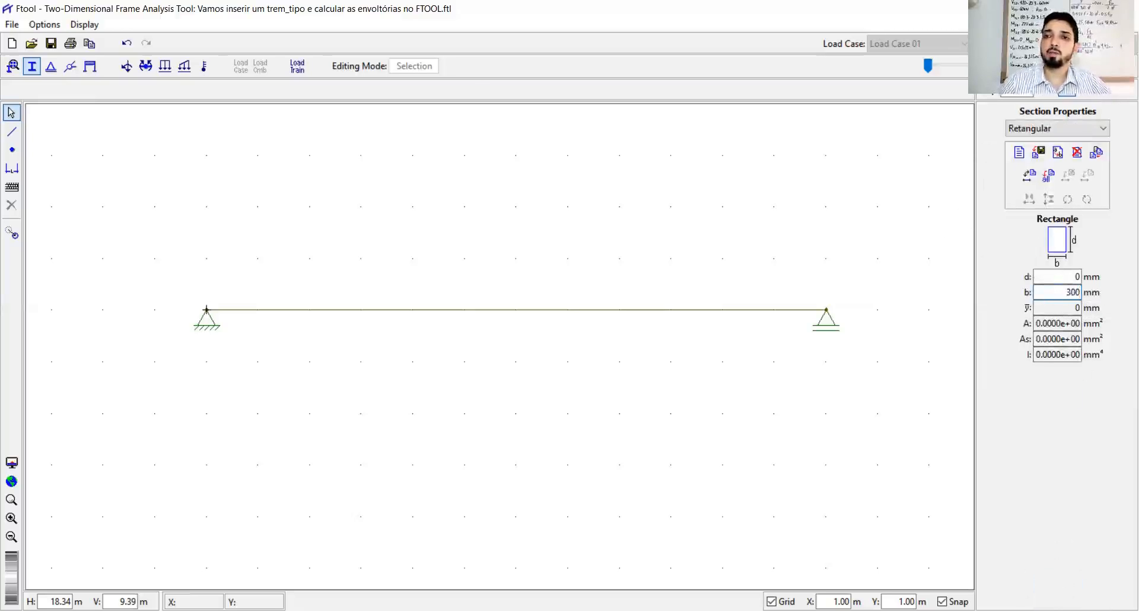
pyautogui.press('ctrl')
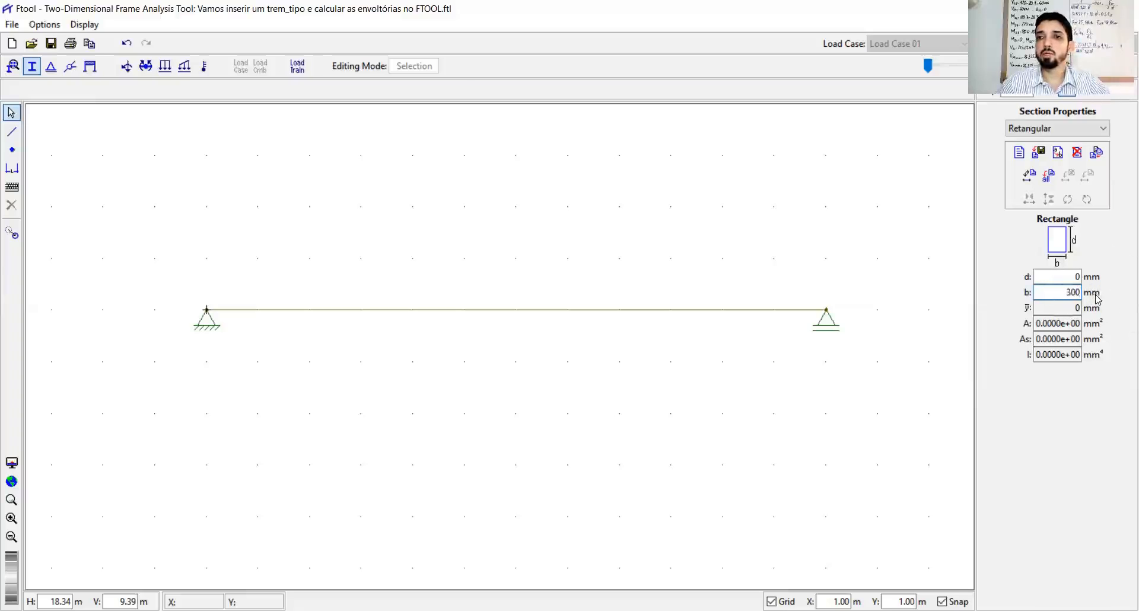
pyautogui.press('ctrl')
pyautogui.moveTo(1068, 276); pyautogui.dragTo(1095, 277)
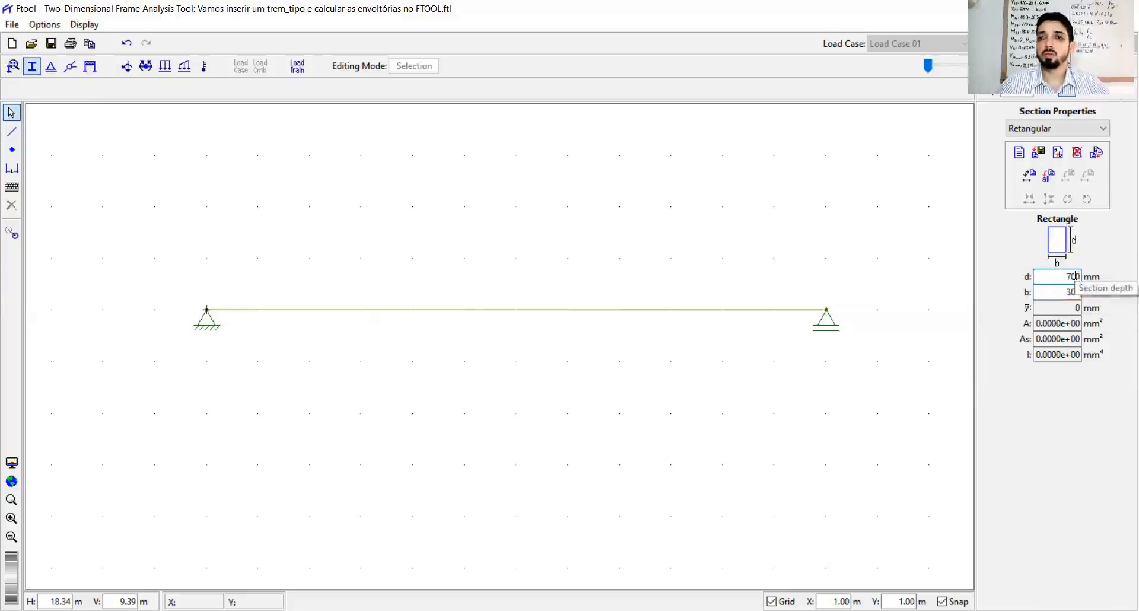
pyautogui.click(1048, 178)
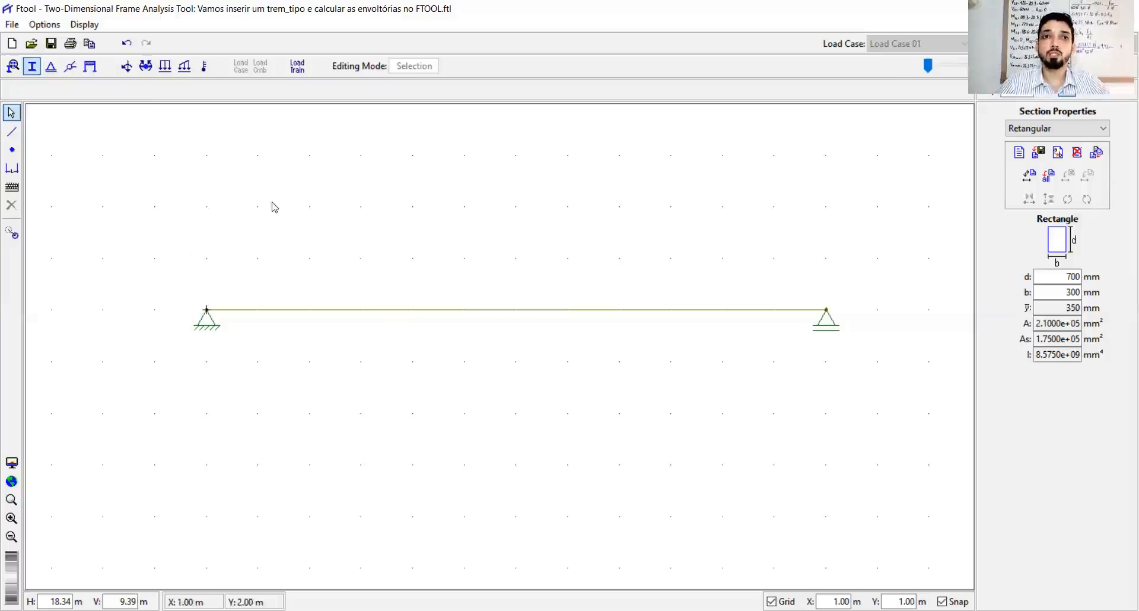
# Create a uniform load named 20kN/m with global Qy of -20 kN/m and apply it to the whole beam.
pyautogui.moveTo(171, 251); pyautogui.dragTo(874, 360)
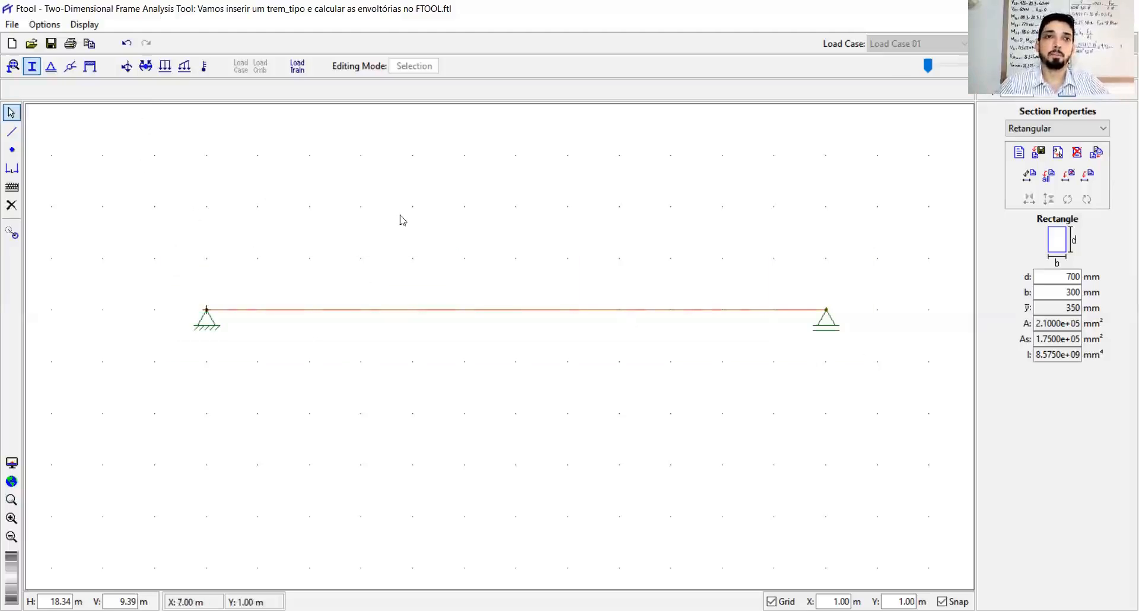
pyautogui.click(165, 67)
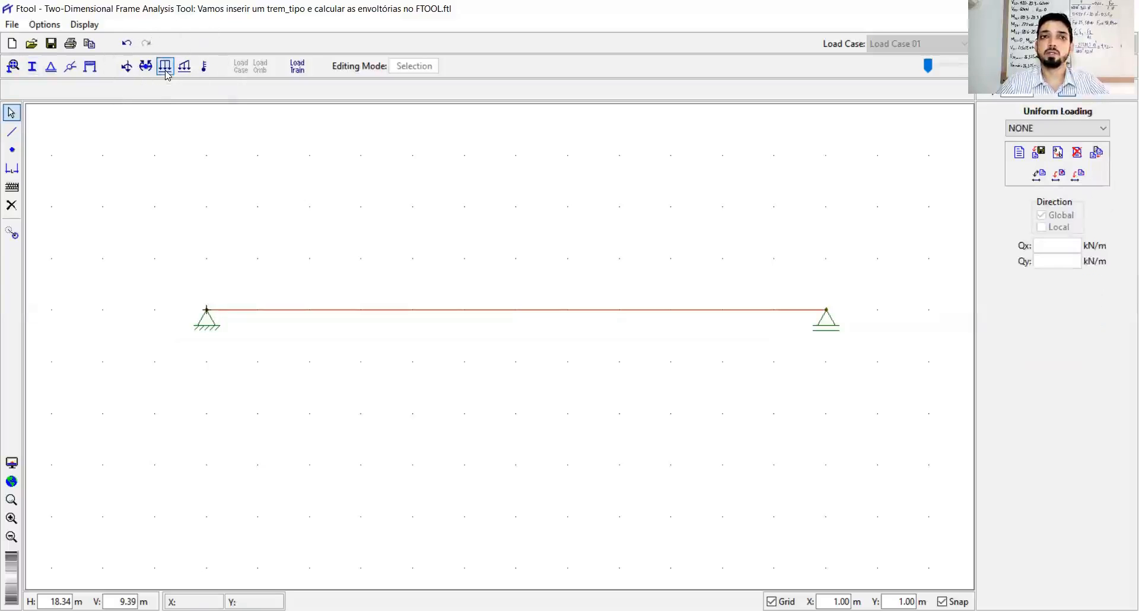
pyautogui.click(1018, 153)
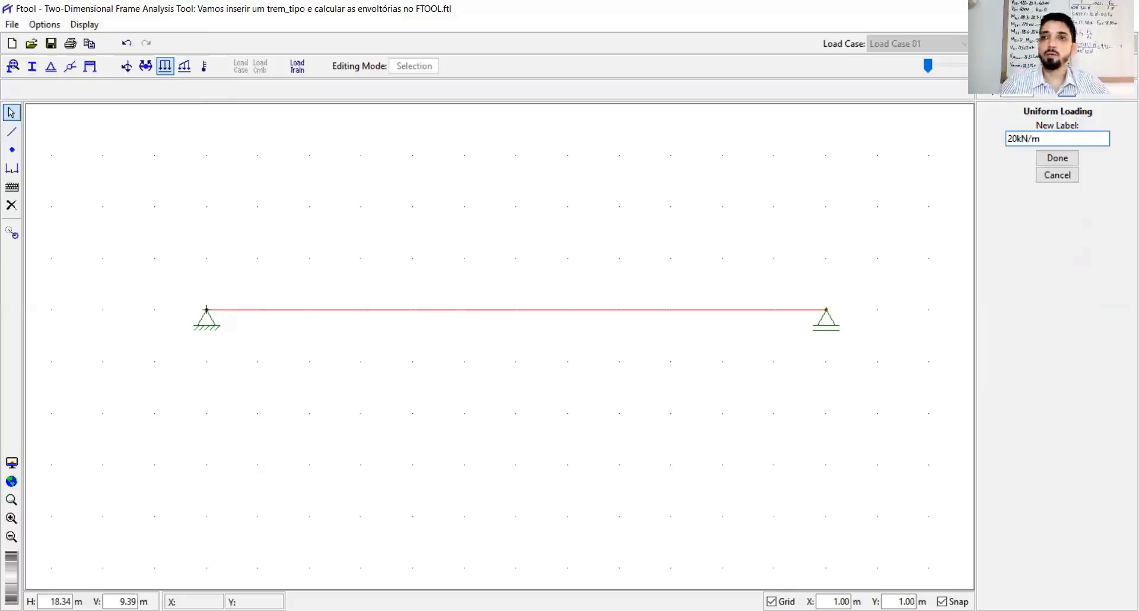
pyautogui.click(1066, 158)
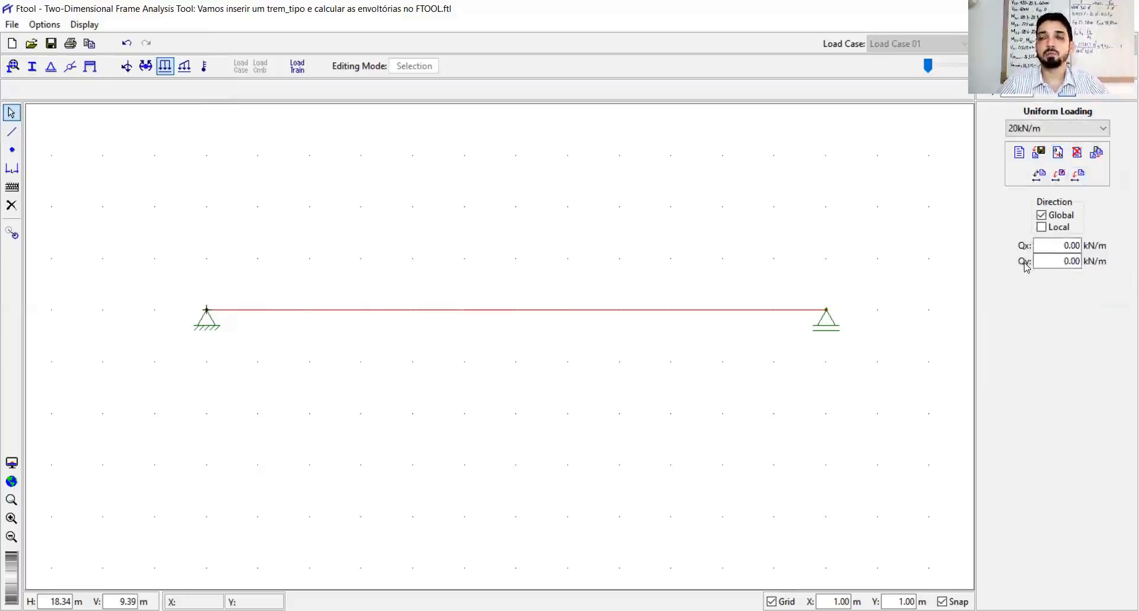
pyautogui.moveTo(1047, 261); pyautogui.dragTo(1106, 265)
pyautogui.press('BackSpace')
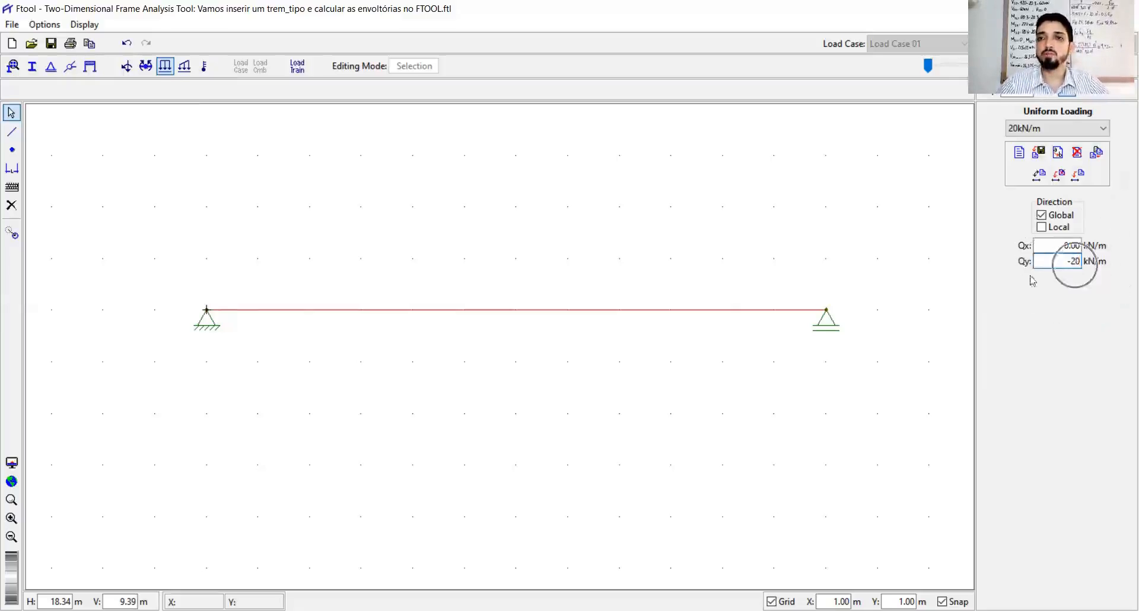
pyautogui.click(1080, 180)
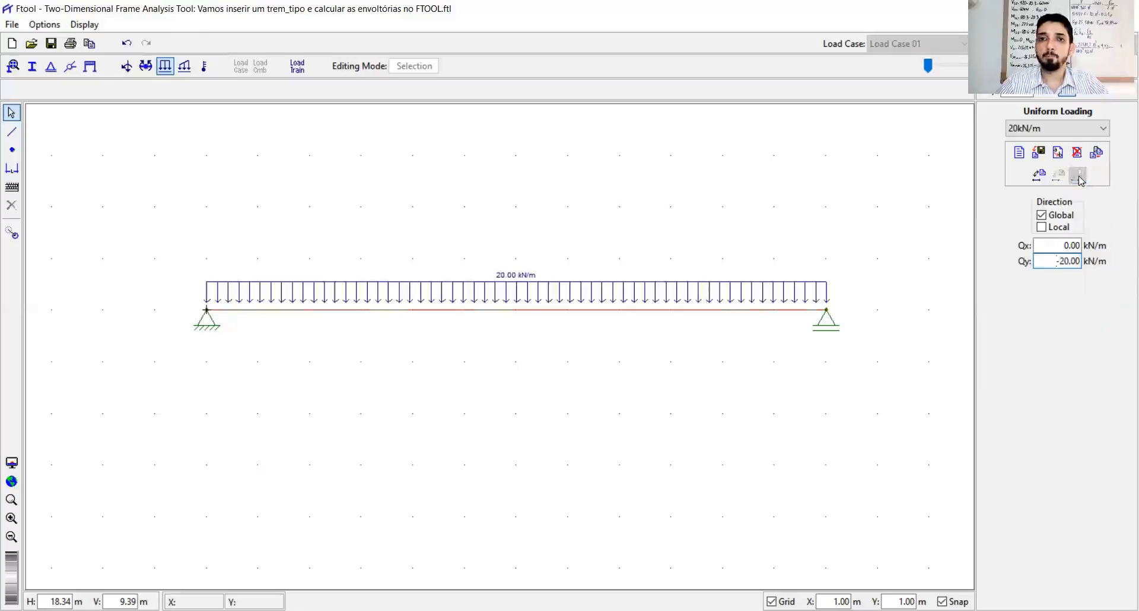
# Set the text display size to Large.
pyautogui.click(45, 25)
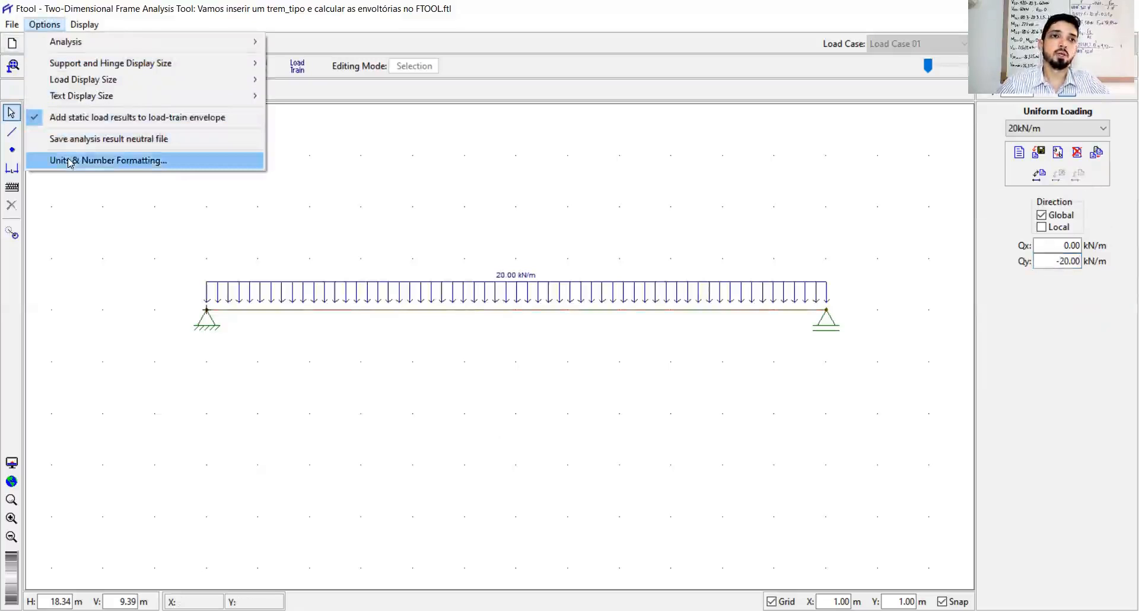
pyautogui.moveTo(148, 97)
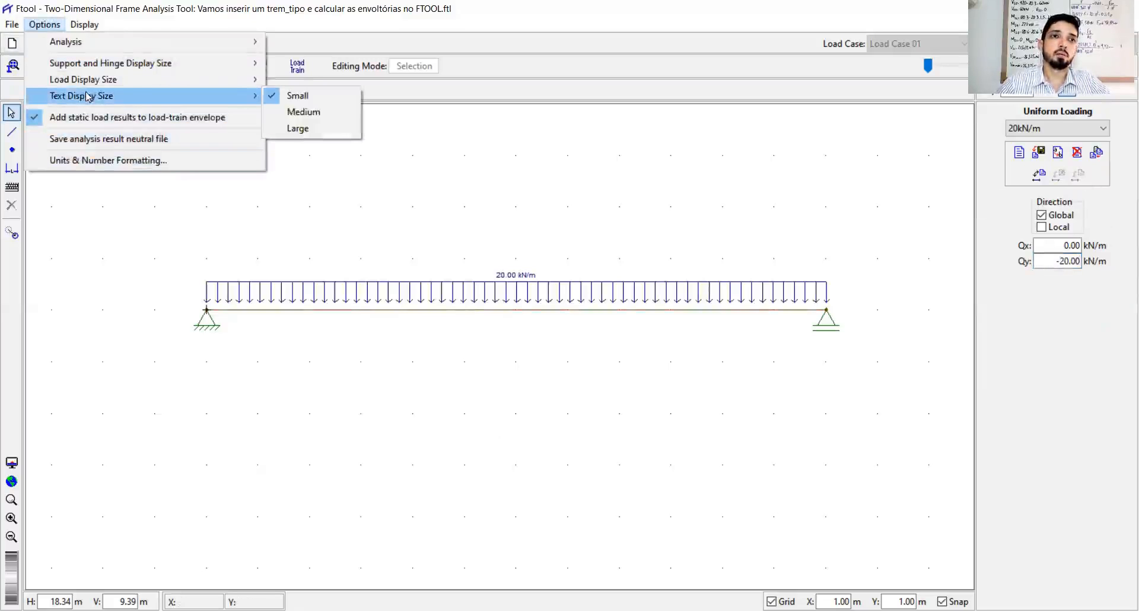
pyautogui.click(298, 128)
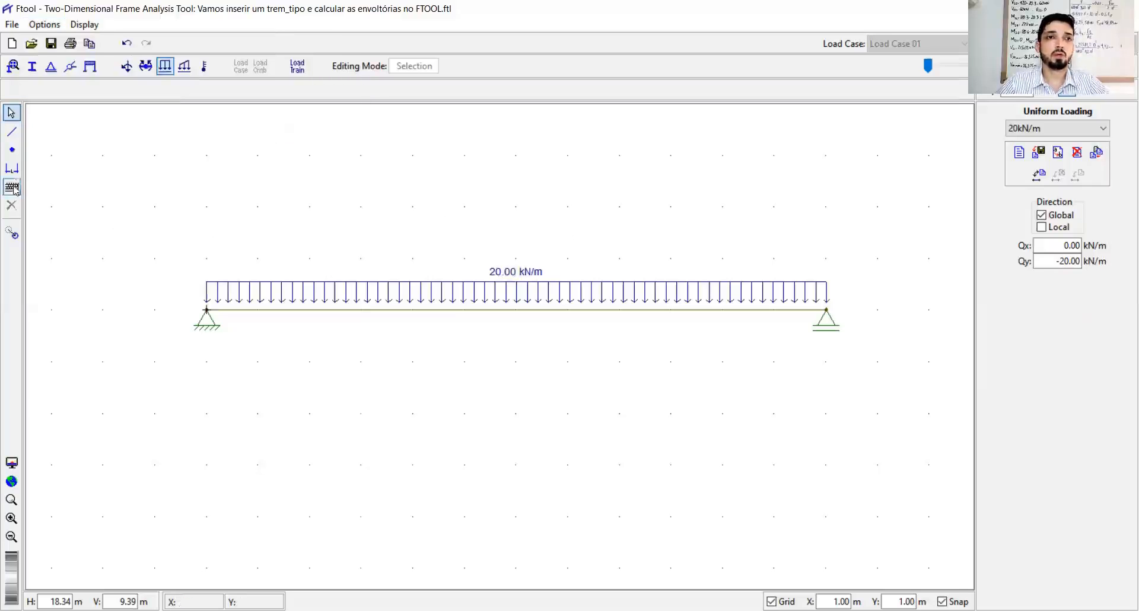
# Examine the beam's member attributes, covering its length, material, section and uniform load.
pyautogui.click(477, 310)
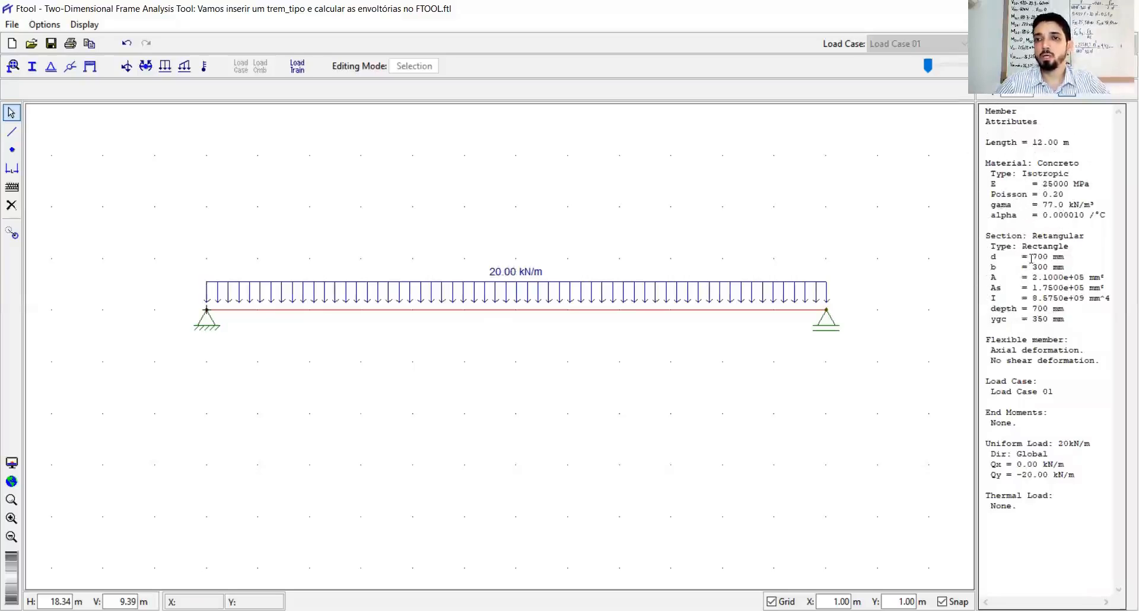
pyautogui.press('ctrl')
pyautogui.press('ctrl')
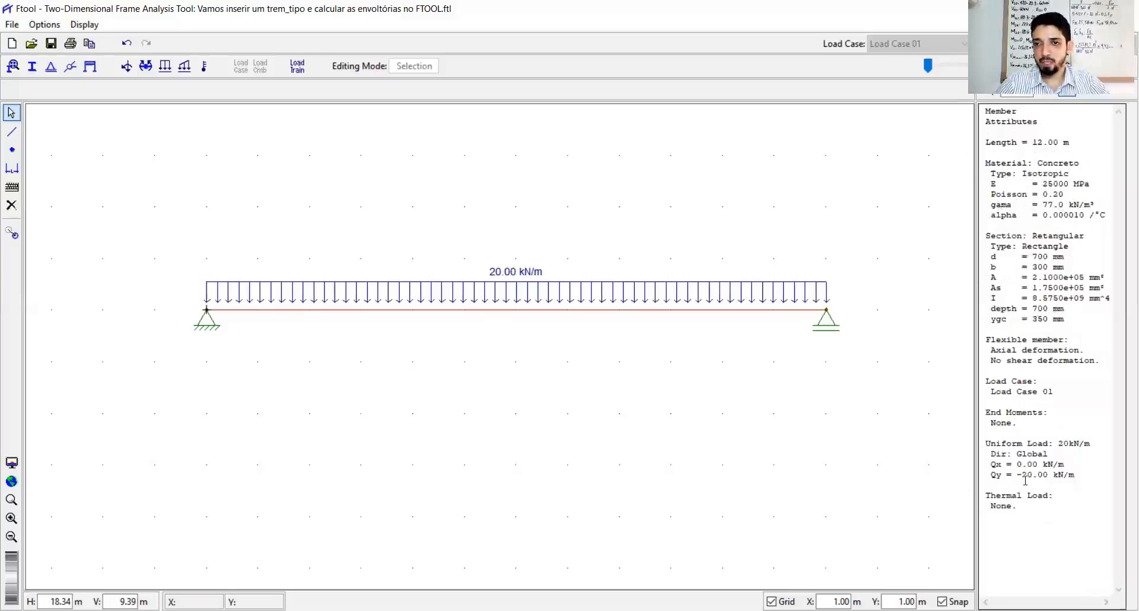
pyautogui.click(465, 204)
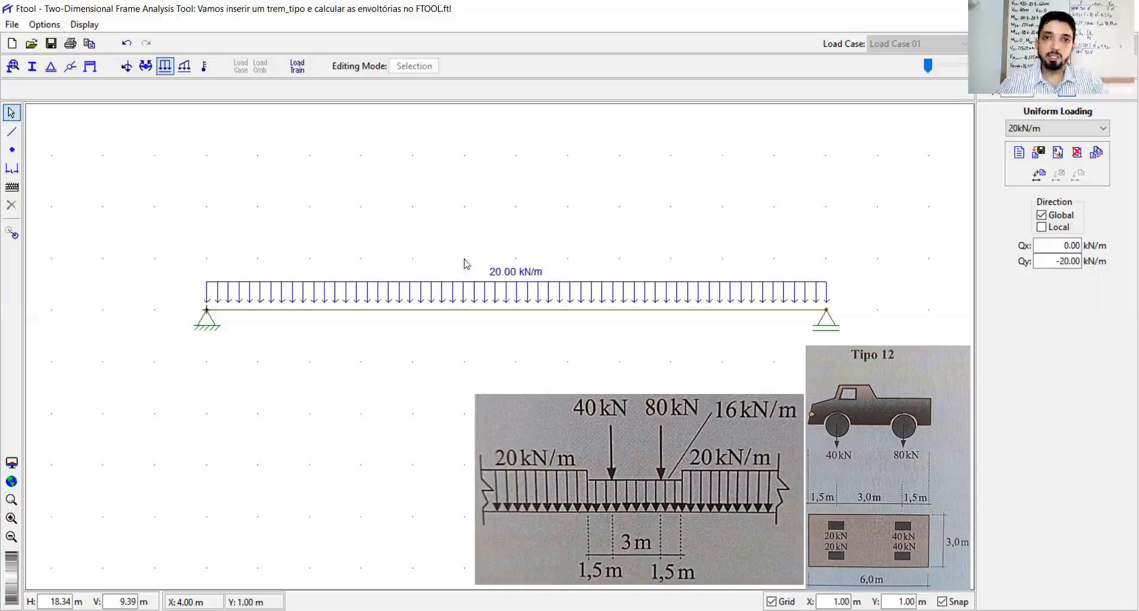
# Select the whole beam and create a load train named Tipo 12.
pyautogui.moveTo(136, 224); pyautogui.dragTo(865, 367)
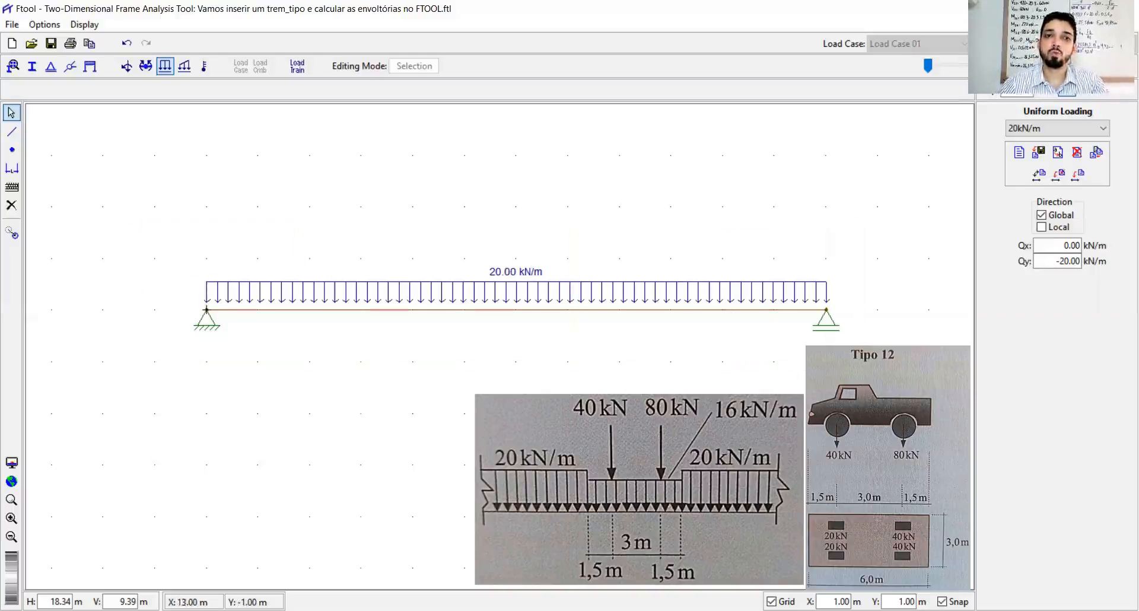
pyautogui.moveTo(146, 216); pyautogui.dragTo(859, 345)
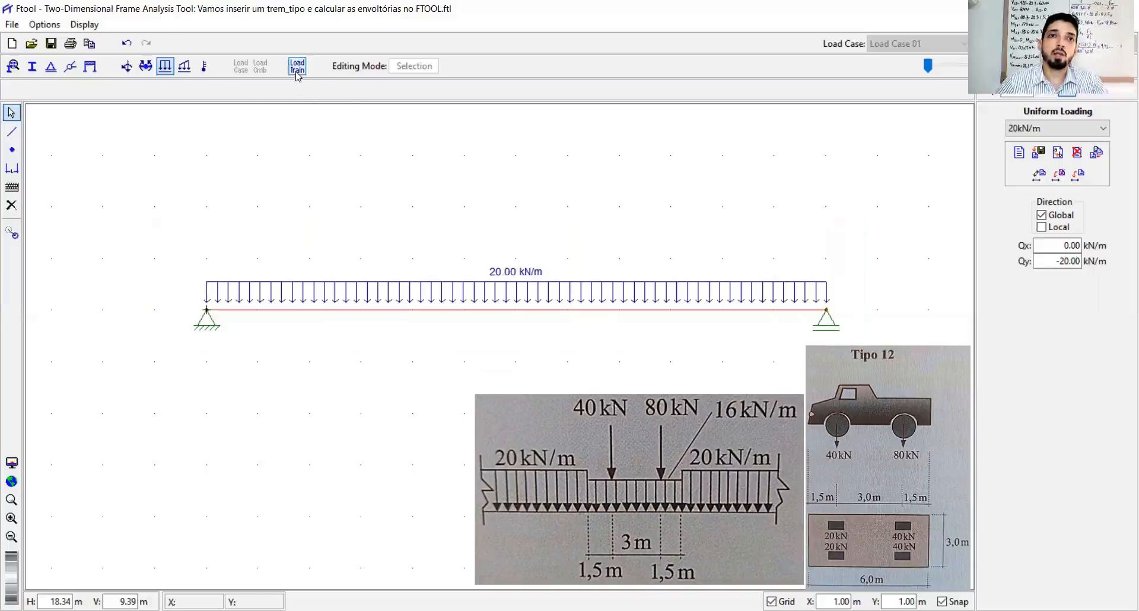
pyautogui.press('ctrl')
pyautogui.press('ctrl')
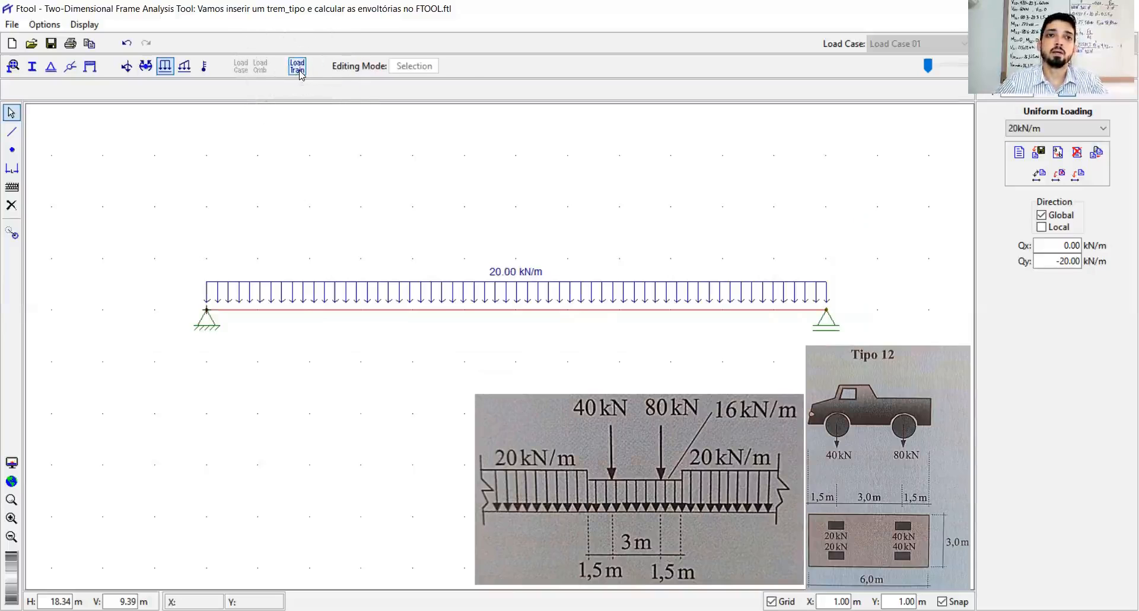
pyautogui.click(298, 69)
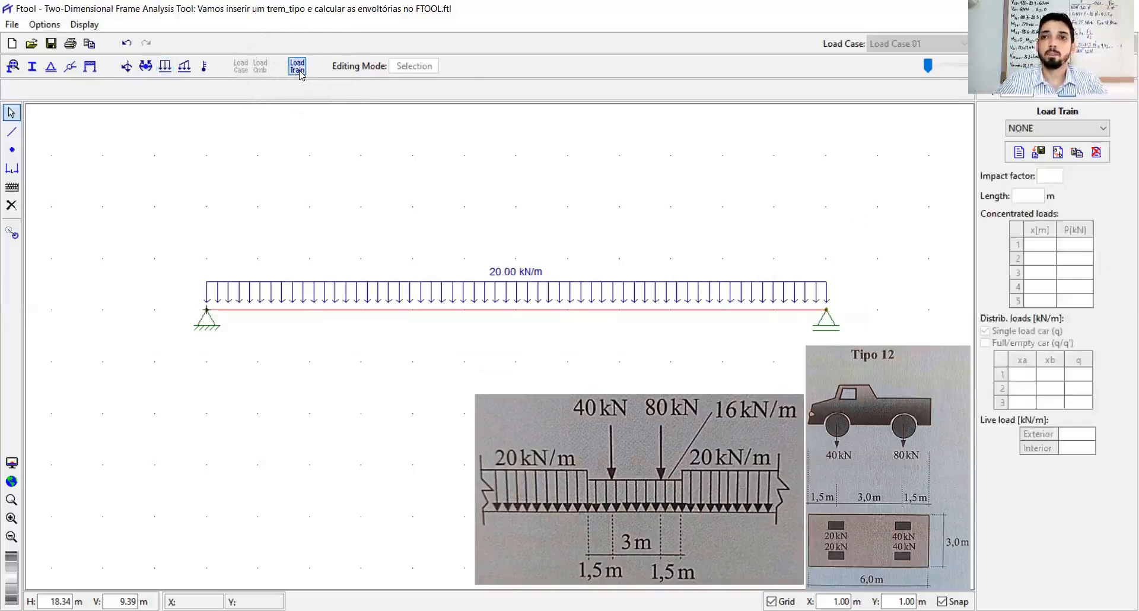
pyautogui.click(1019, 154)
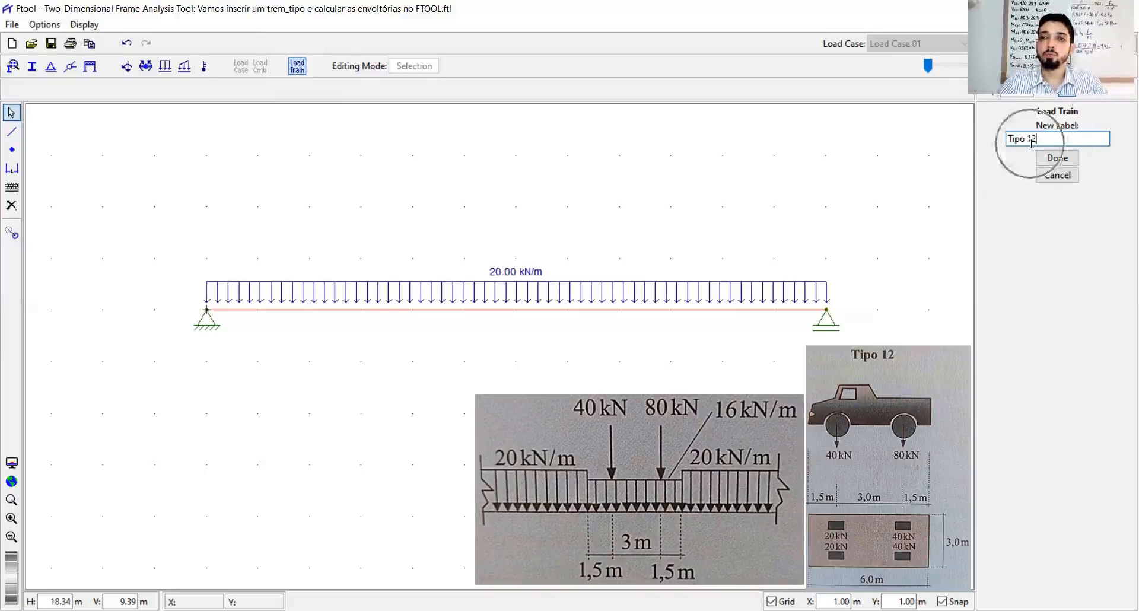
pyautogui.click(1057, 158)
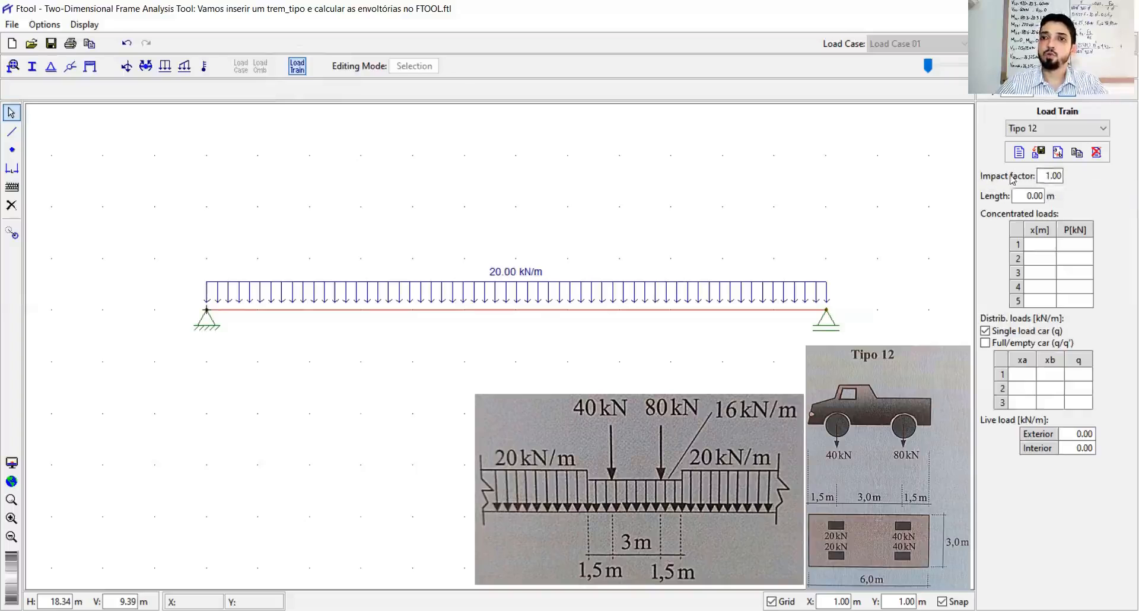
pyautogui.moveTo(1041, 175); pyautogui.dragTo(1072, 180)
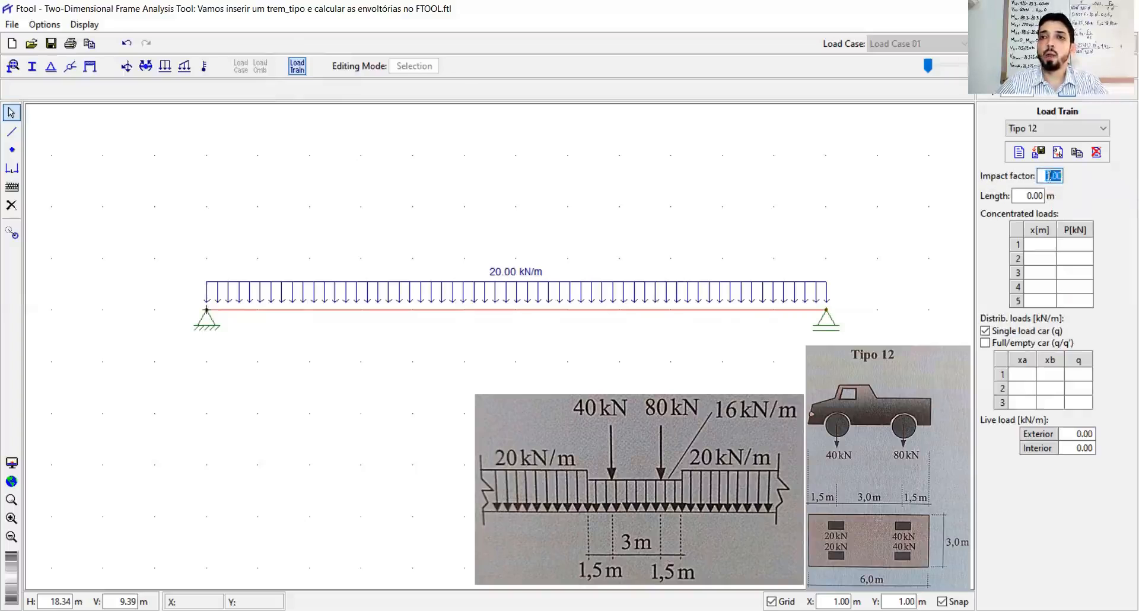
pyautogui.click(1045, 176)
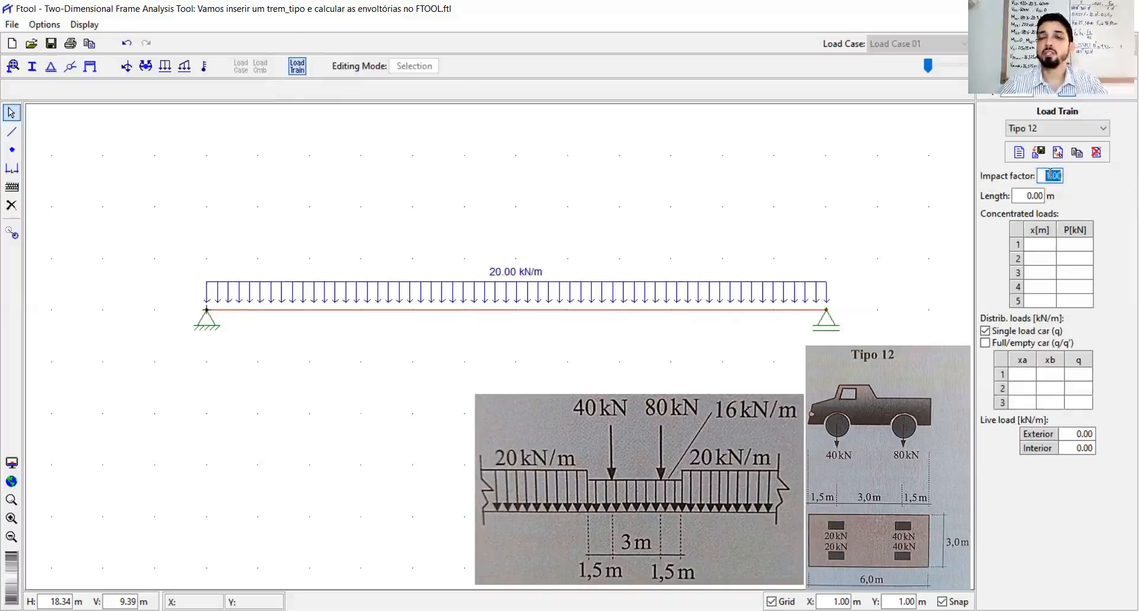
pyautogui.moveTo(1050, 175); pyautogui.dragTo(1063, 174)
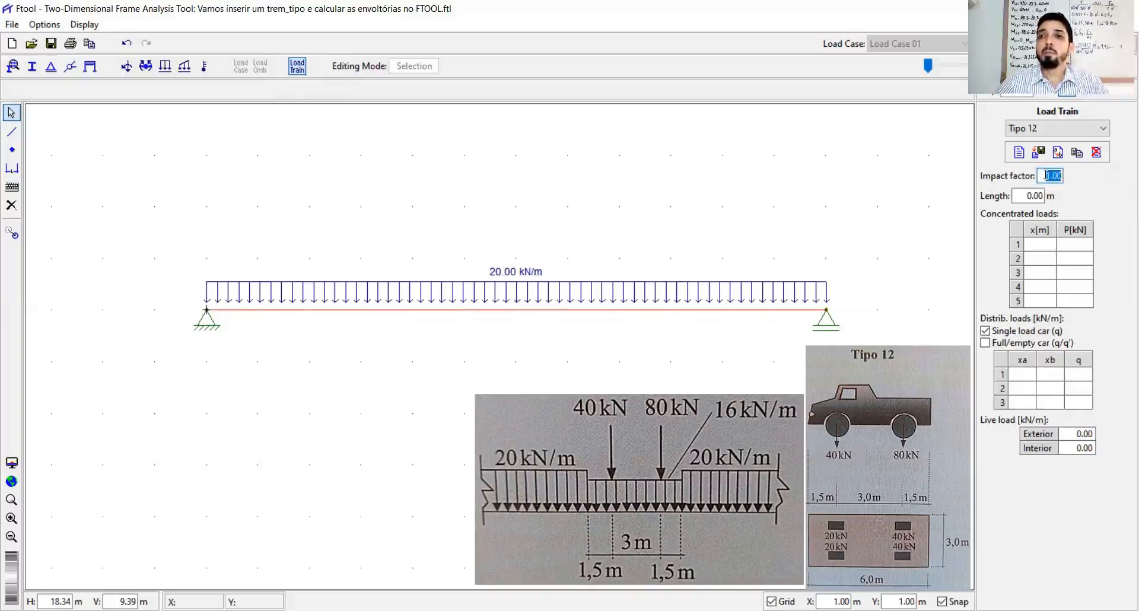
pyautogui.click(1046, 175)
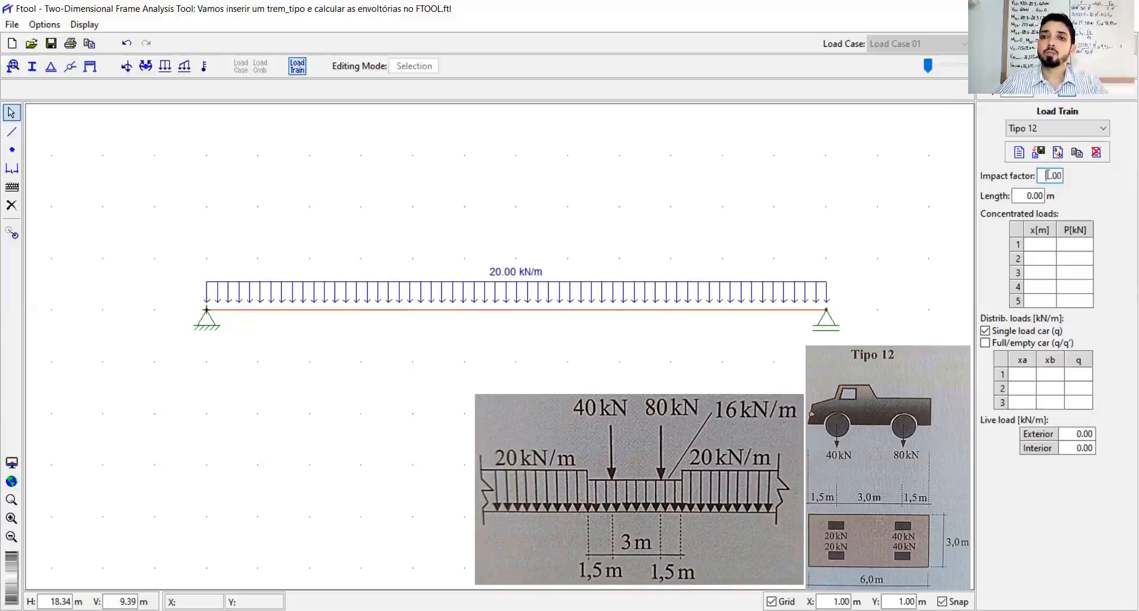
pyautogui.moveTo(1044, 175); pyautogui.dragTo(1075, 180)
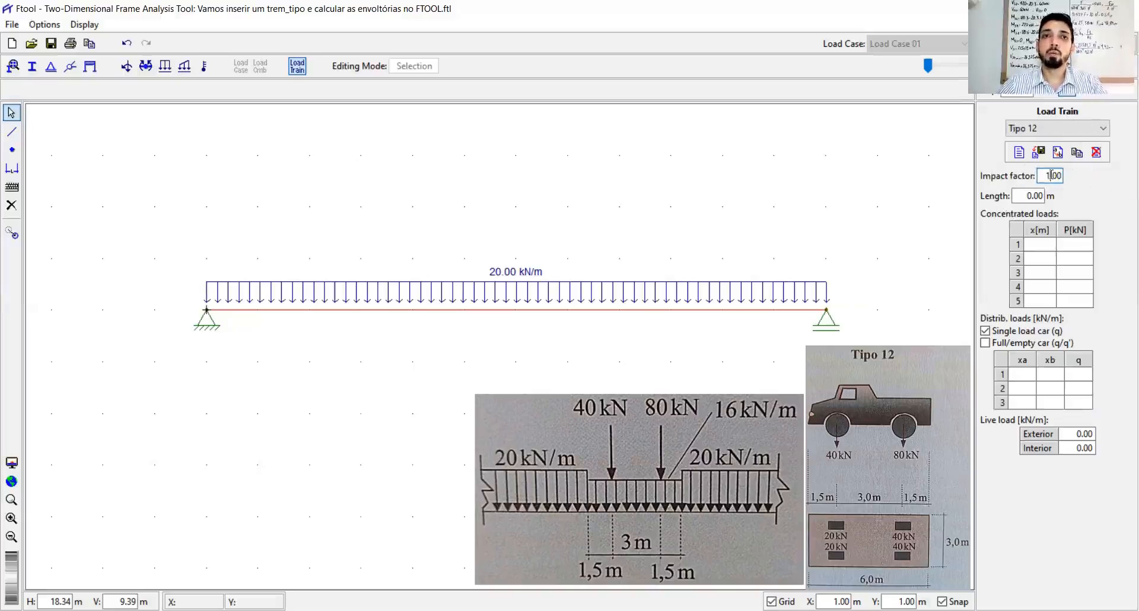
pyautogui.moveTo(1047, 176); pyautogui.dragTo(1057, 175)
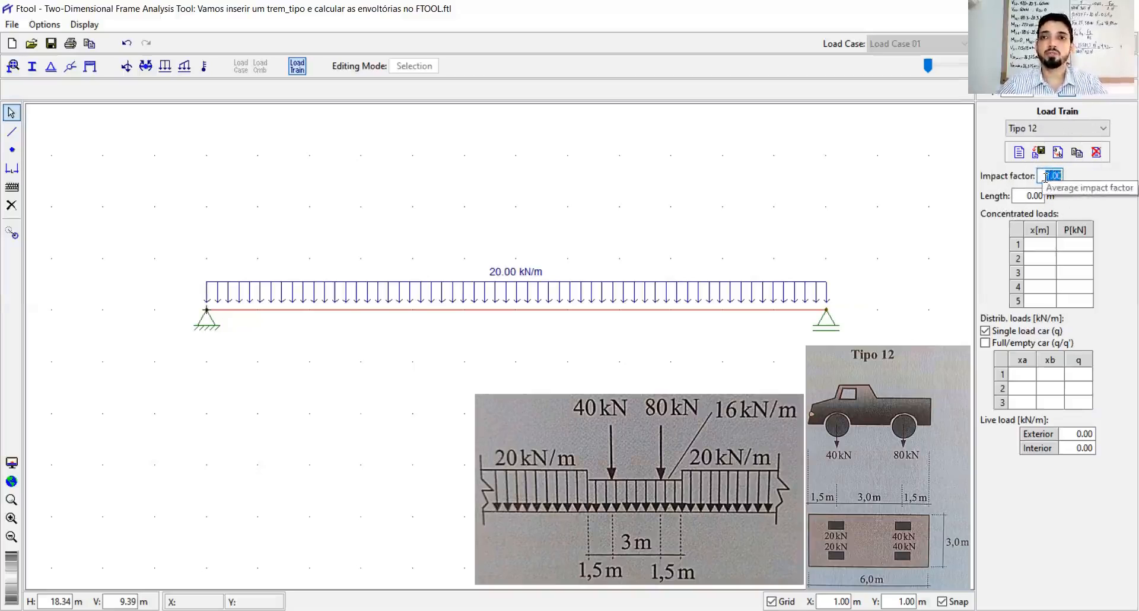
pyautogui.click(1046, 176)
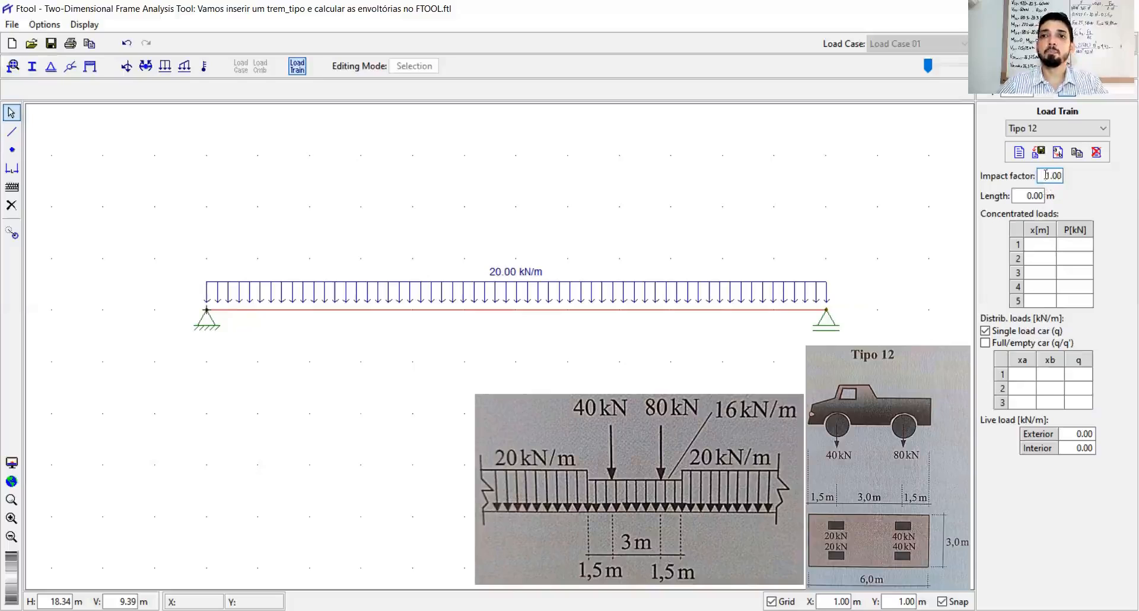
pyautogui.moveTo(1047, 176); pyautogui.dragTo(1066, 176)
pyautogui.click(1045, 175)
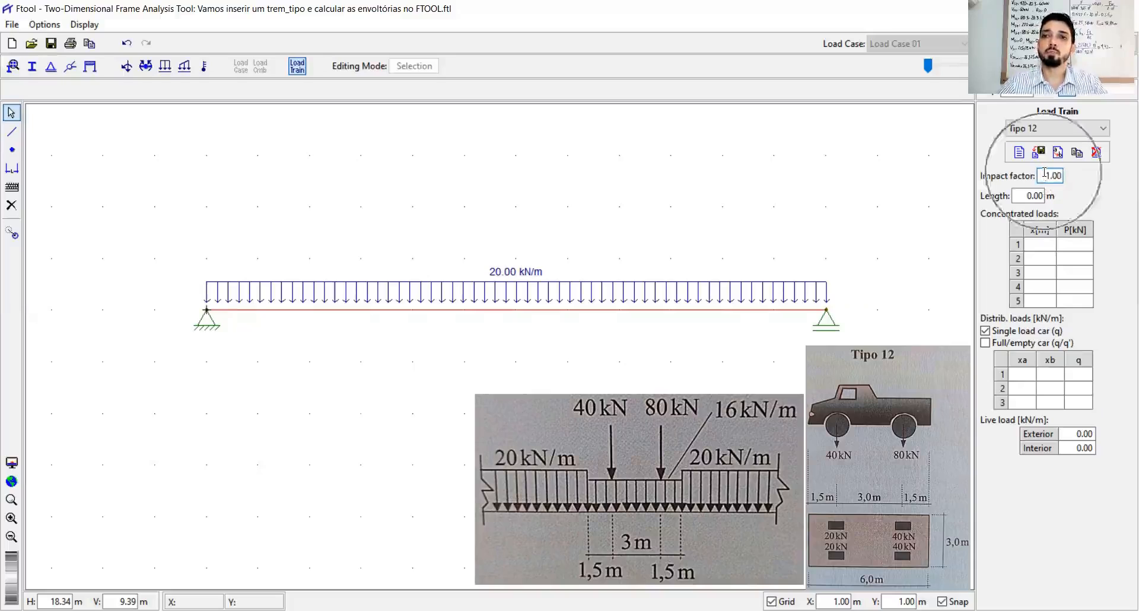
pyautogui.moveTo(1045, 176); pyautogui.dragTo(1067, 176)
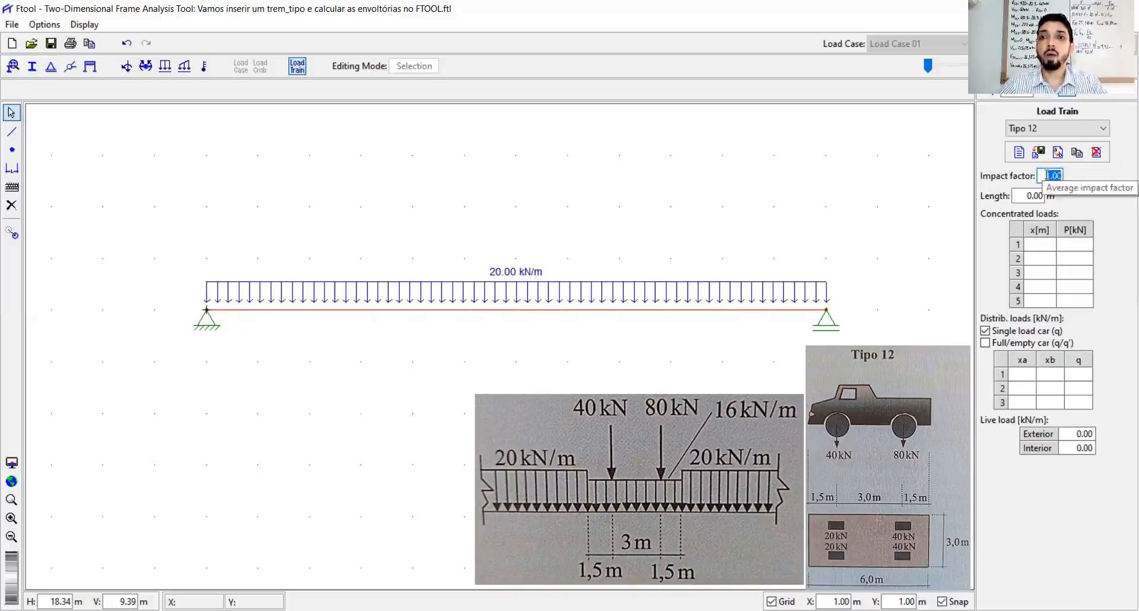
# Set the load train's length to 6 m and add a first concentrated load of 40 kN at x = 1.5 m.
pyautogui.moveTo(1026, 196); pyautogui.dragTo(1050, 198)
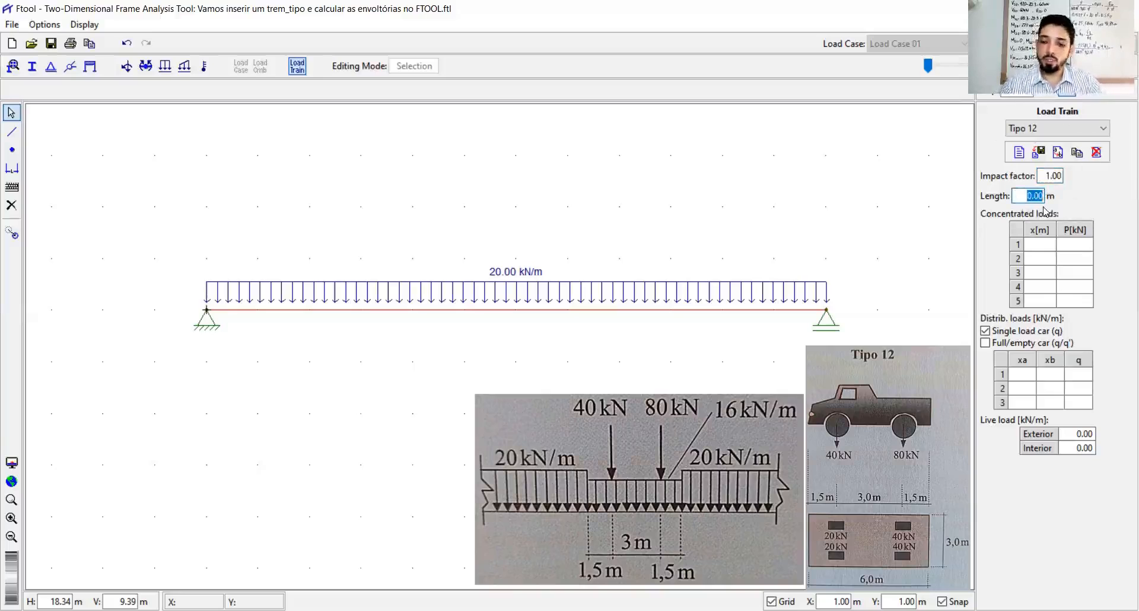
pyautogui.write('6.00')
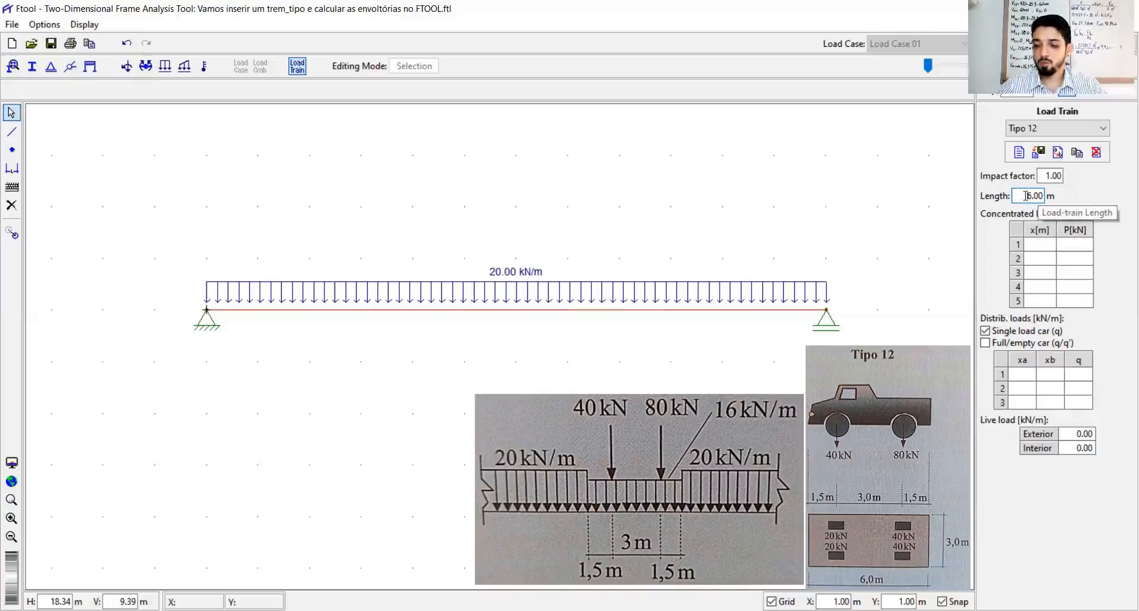
pyautogui.click(1039, 246)
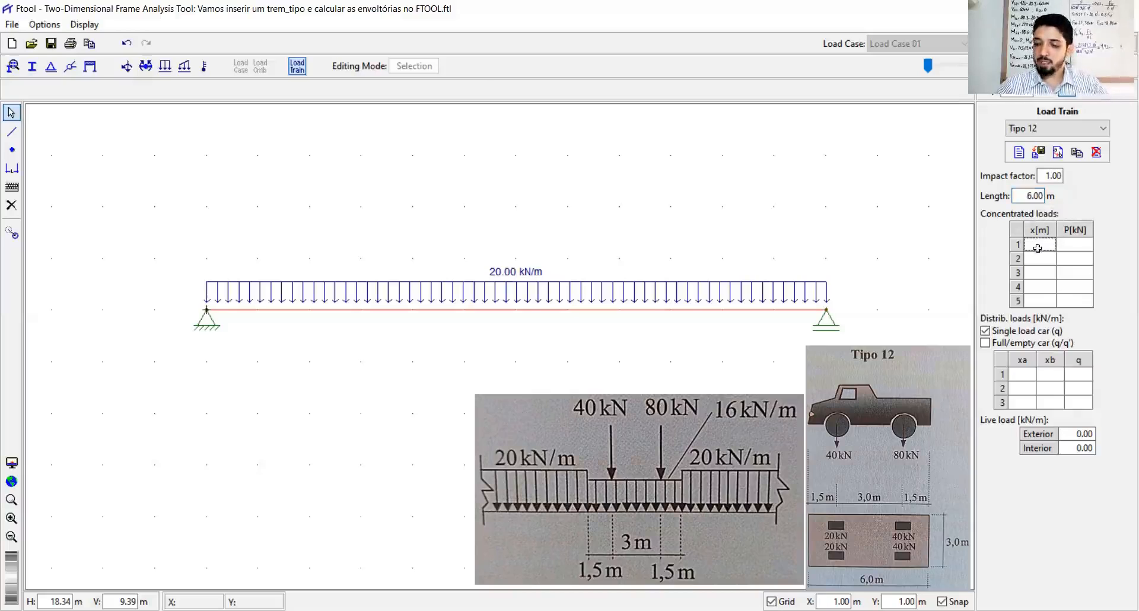
pyautogui.write('1.5')
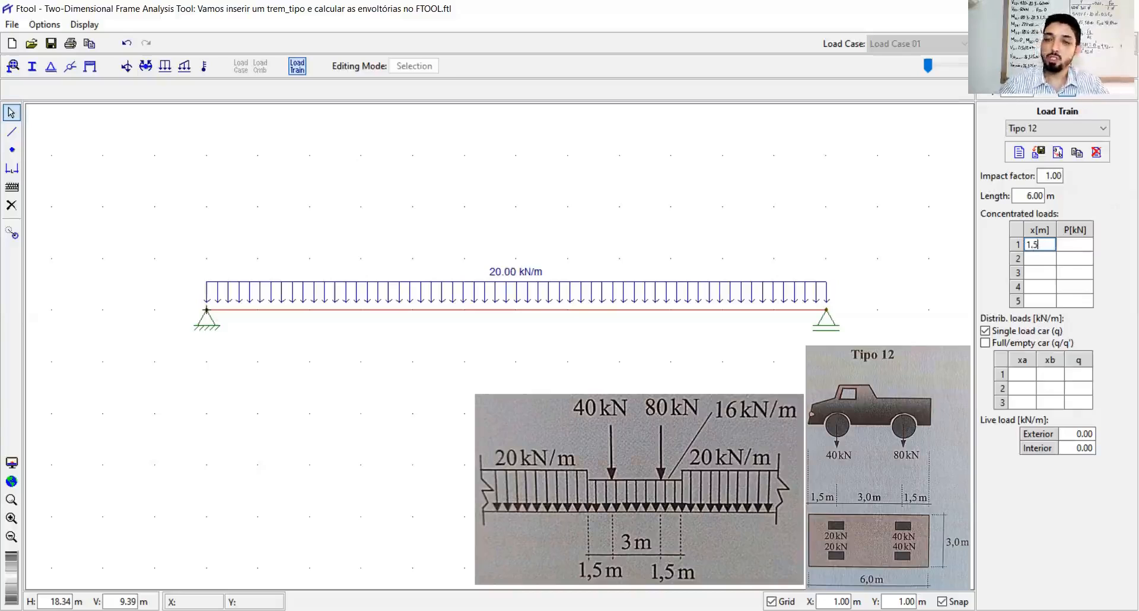
pyautogui.press('Tab')
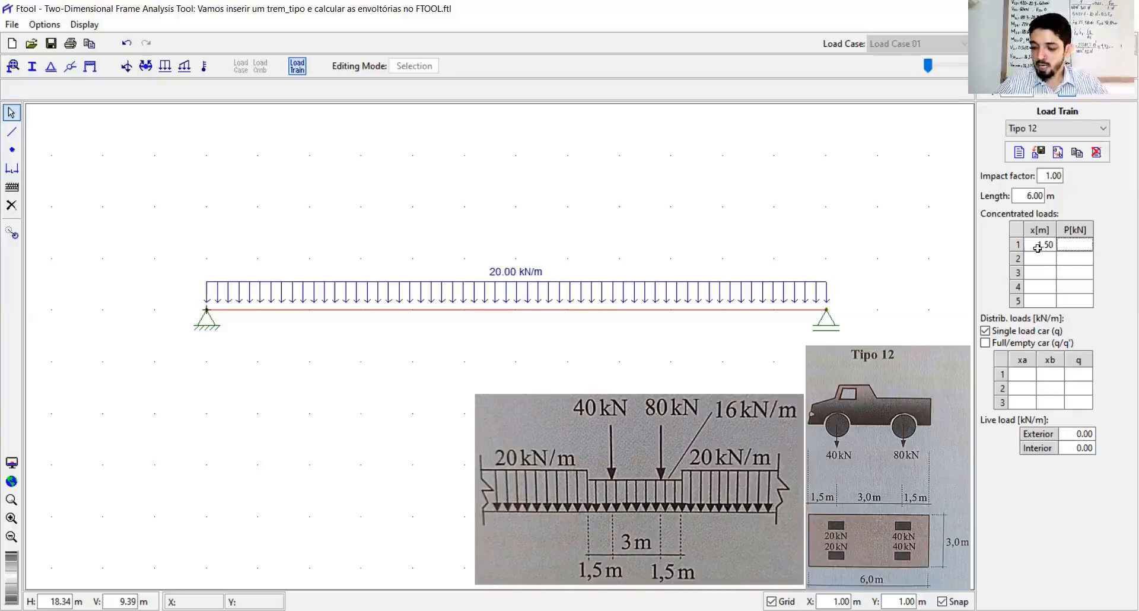
pyautogui.write('40')
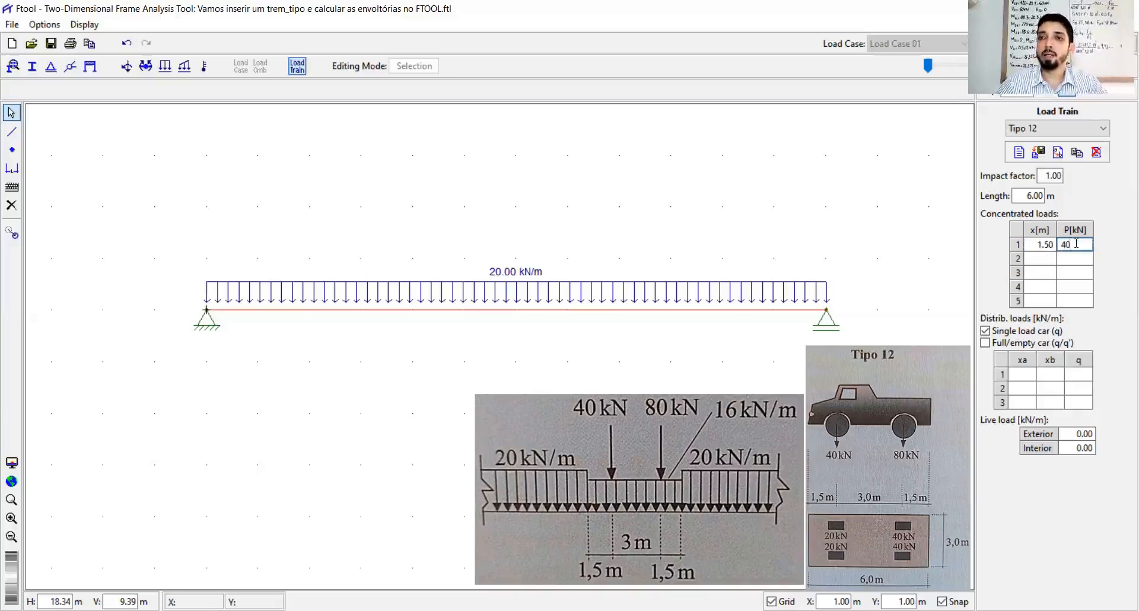
pyautogui.press('Return')
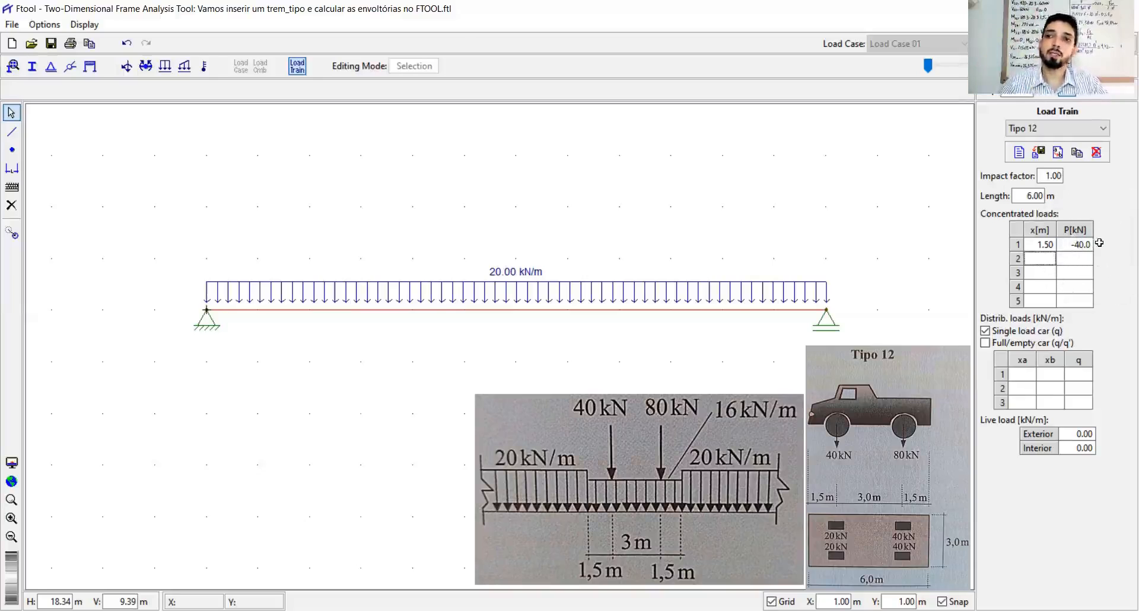
pyautogui.click(1079, 244)
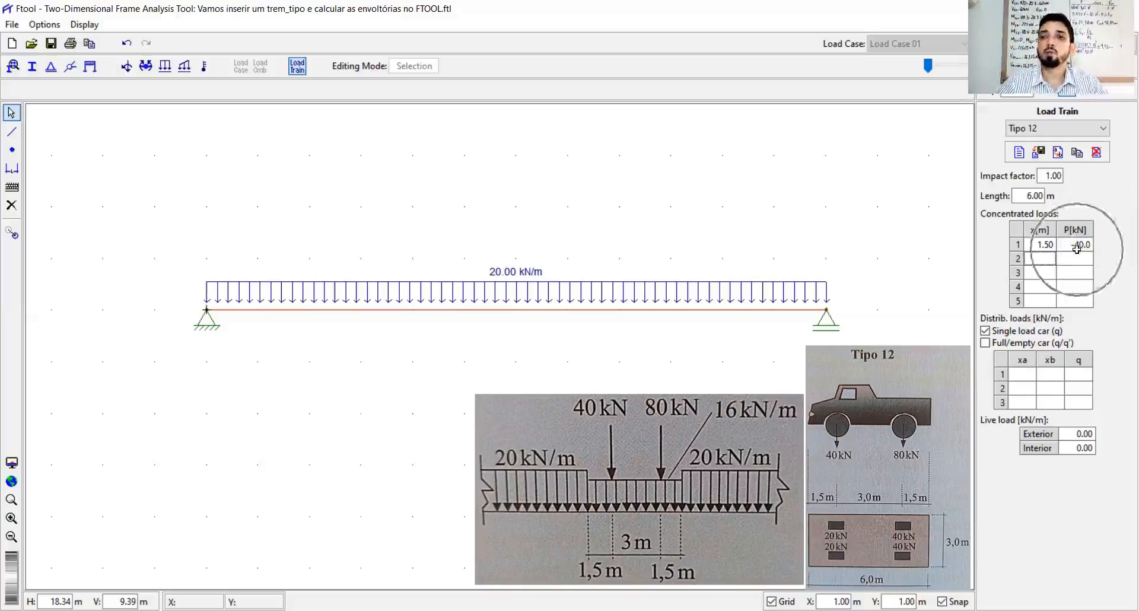
# Re-enter the magnitude of the first concentrated load as 40 kN downward.
pyautogui.write('-40')
pyautogui.press('Return')
pyautogui.click(1079, 245)
pyautogui.write('40')
pyautogui.press('Return')
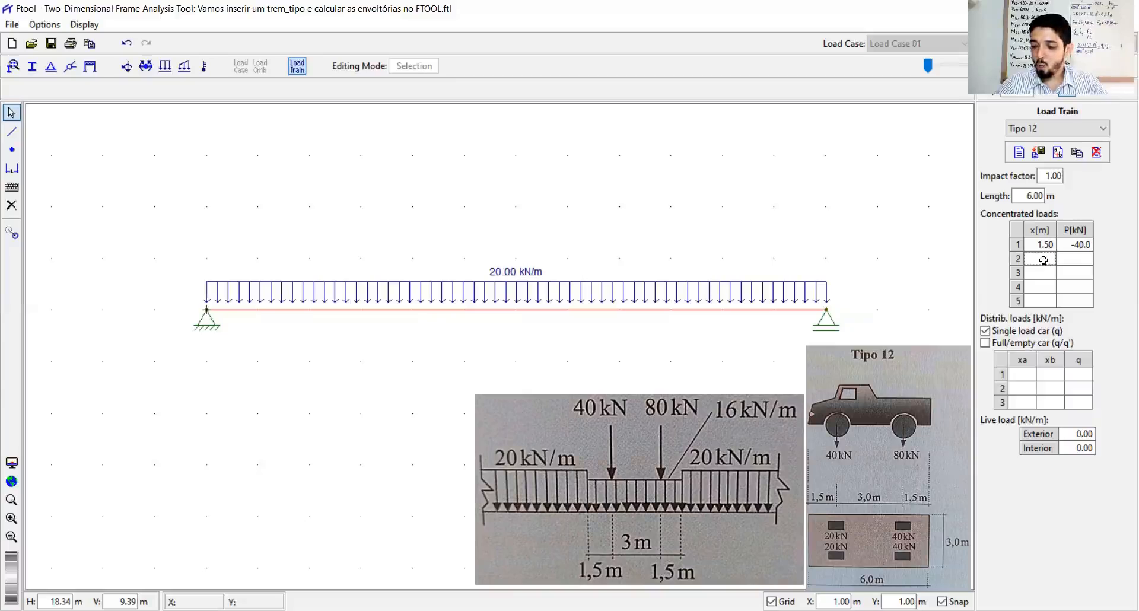
# Add a second concentrated load of 80 kN at x = 4.5 m to the load train.
pyautogui.write('4.5')
pyautogui.press('Tab')
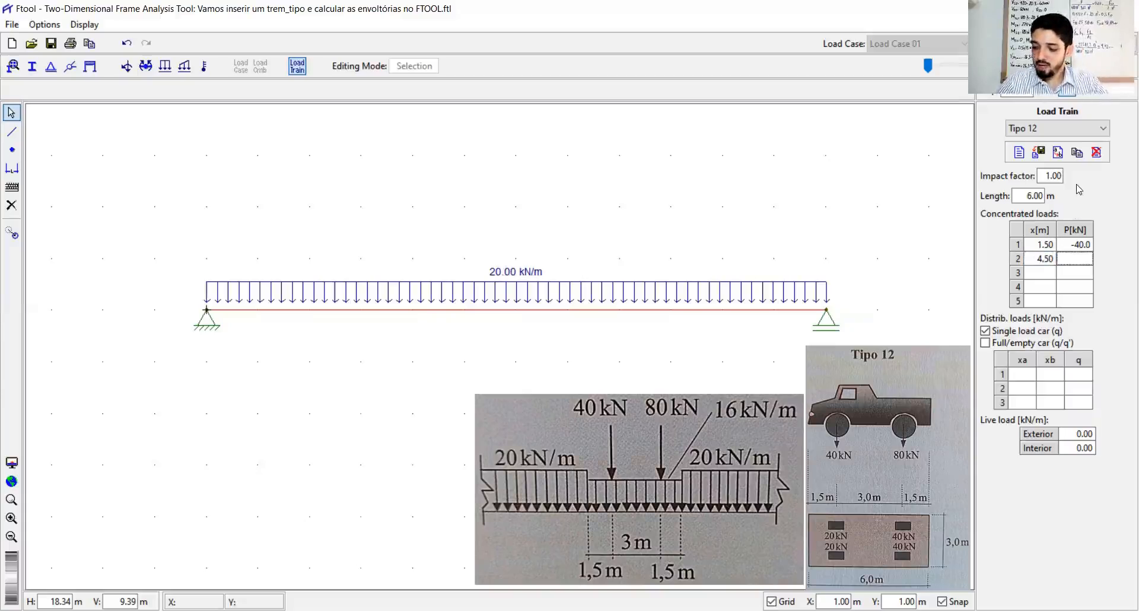
pyautogui.write('80')
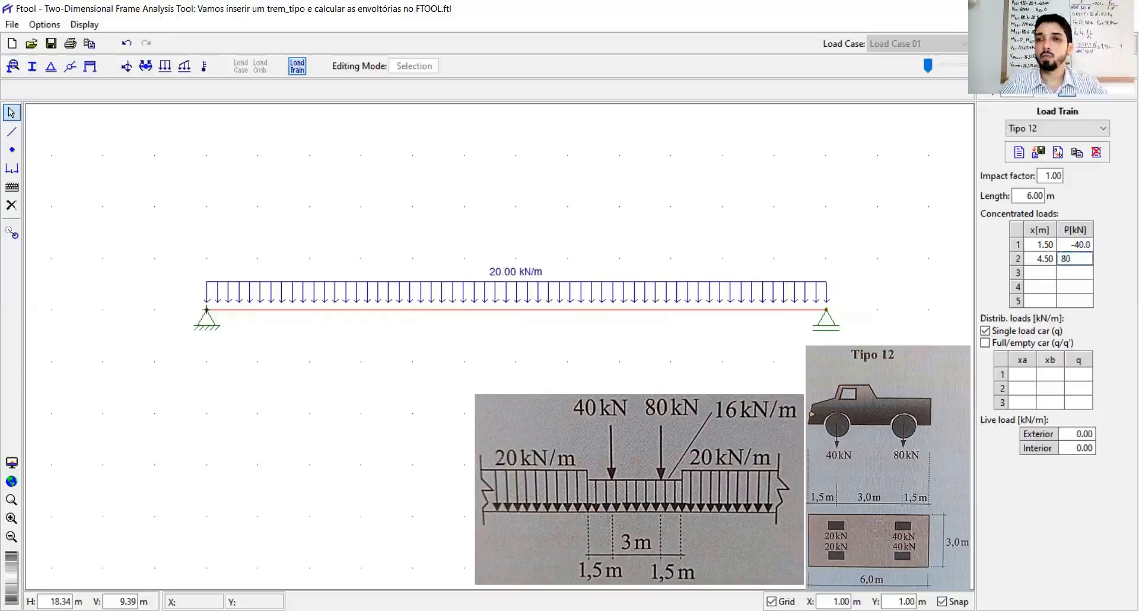
pyautogui.press('Tab')
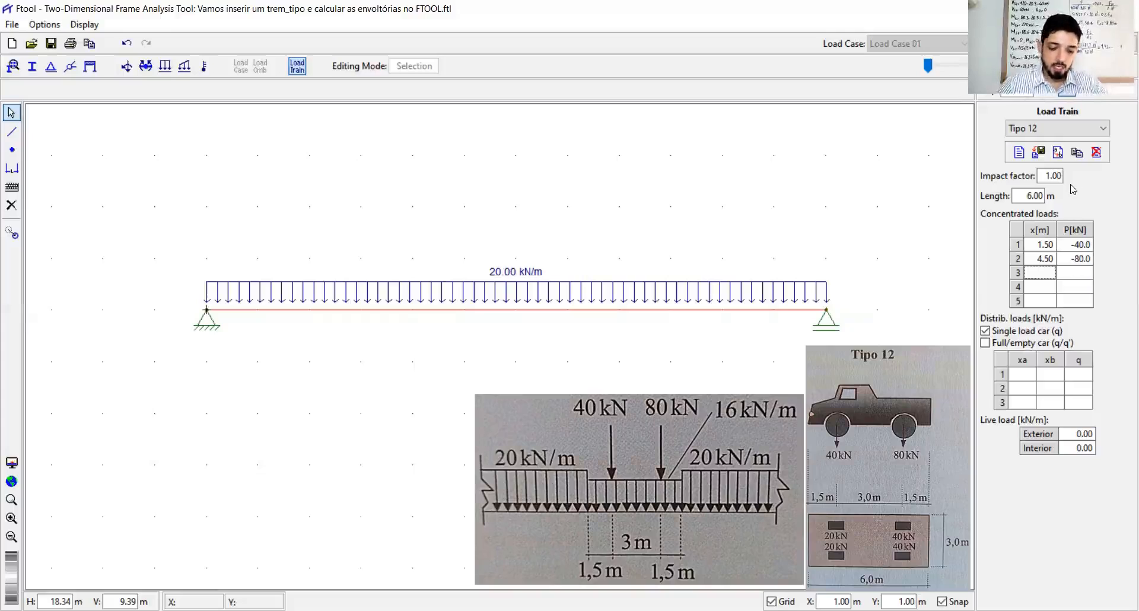
# Add a distributed load of 16 kN/m from xa = 0 to xb = 6 m to the load train.
pyautogui.click(1021, 374)
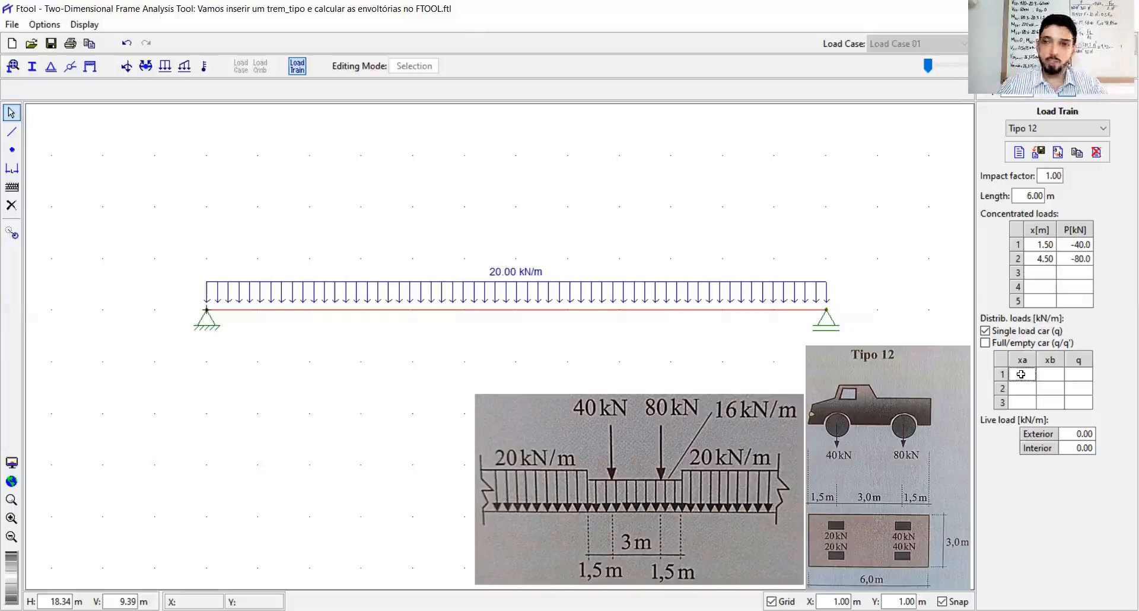
pyautogui.write('0')
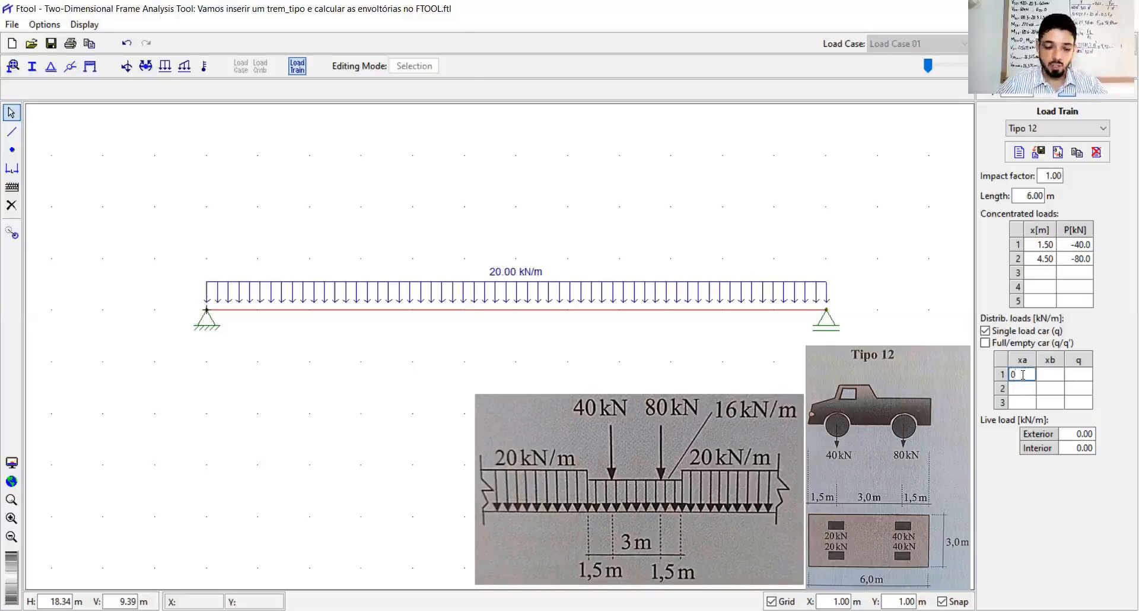
pyautogui.press('Tab')
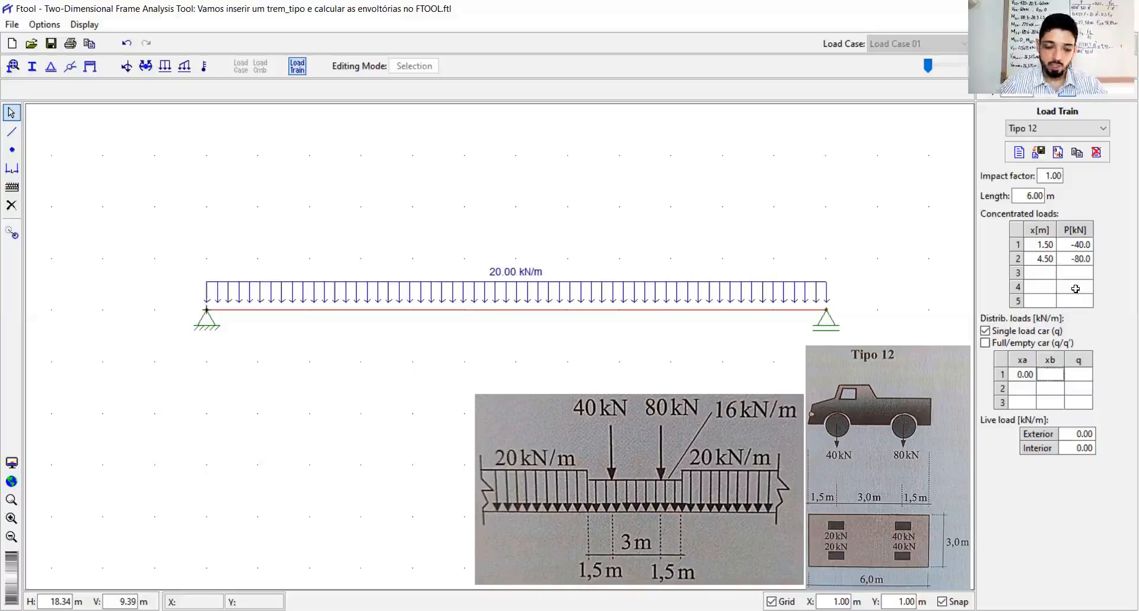
pyautogui.write('6')
pyautogui.press('Tab')
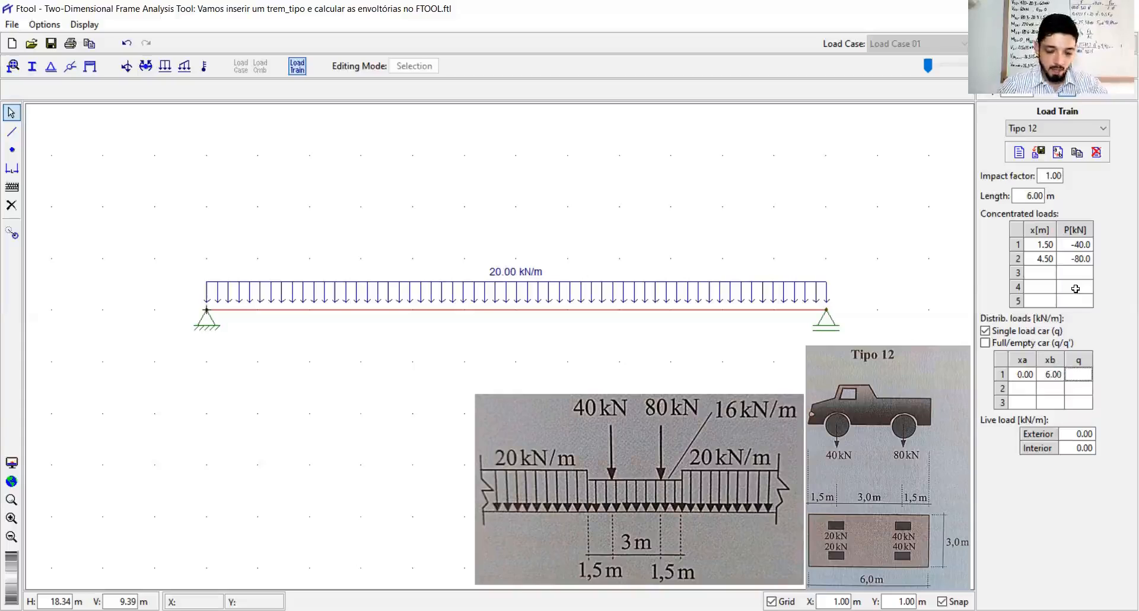
pyautogui.write('16')
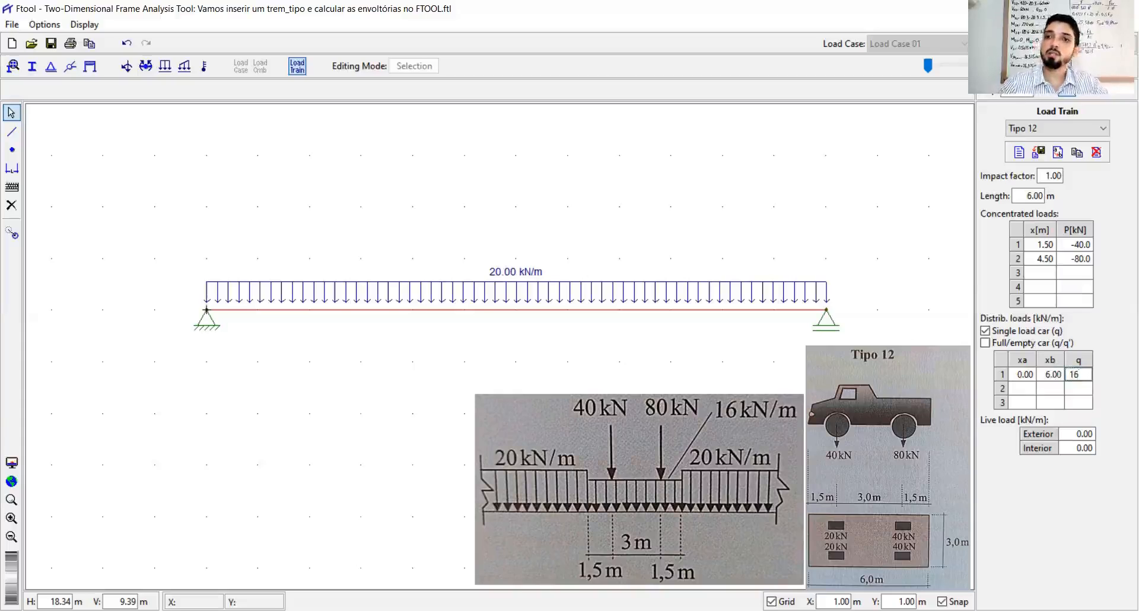
pyautogui.press('Tab')
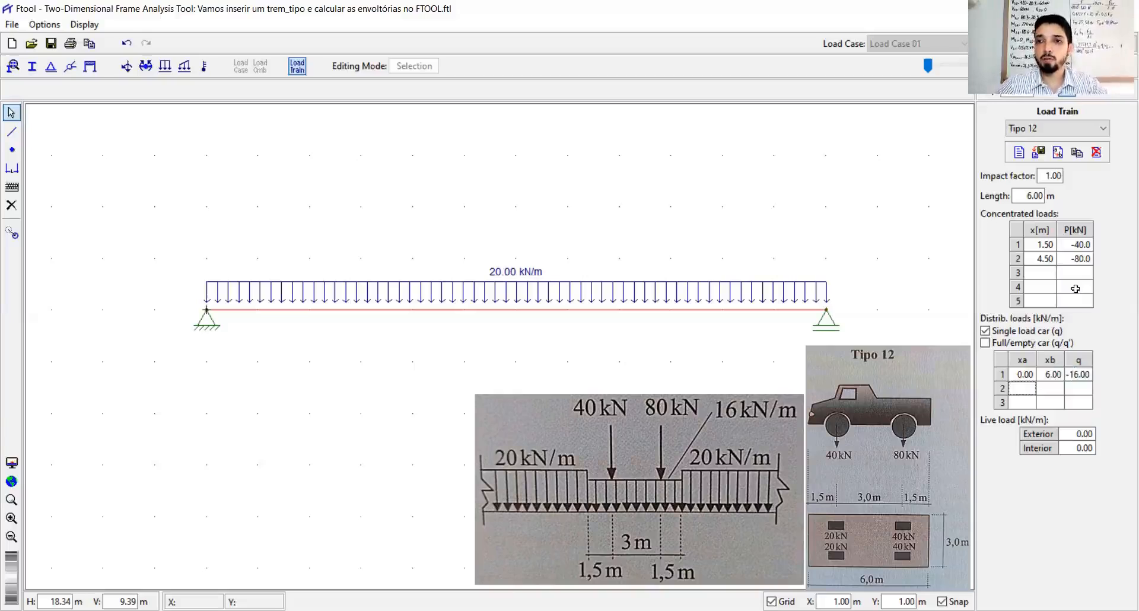
# Set the load train's exterior live load to 20 kN/m.
pyautogui.click(1084, 433)
pyautogui.doubleClick(1084, 433)
pyautogui.write('20')
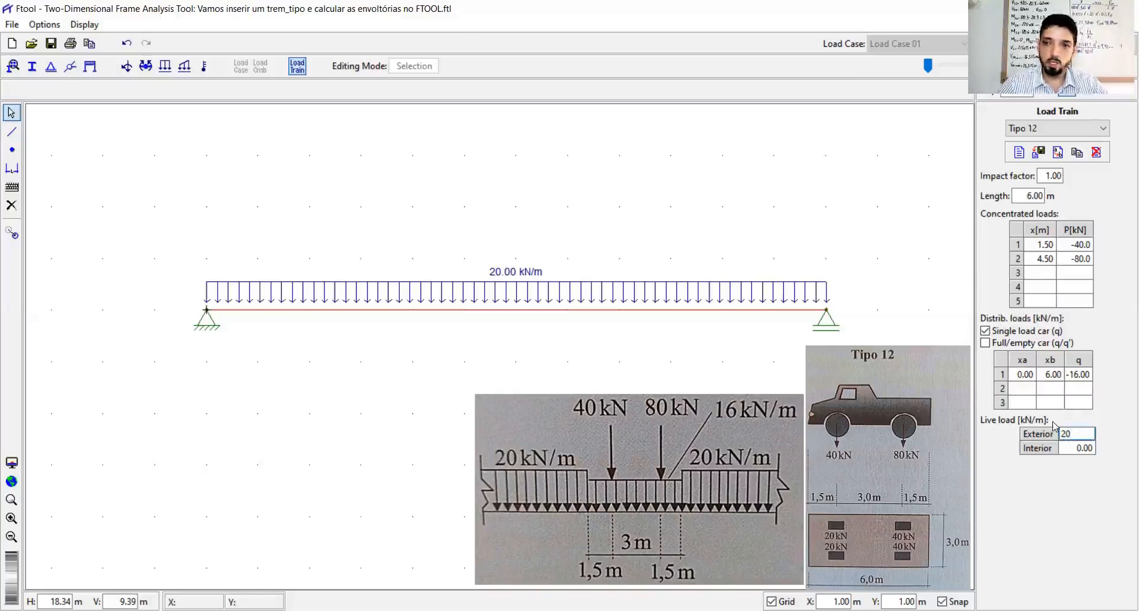
pyautogui.press('Tab')
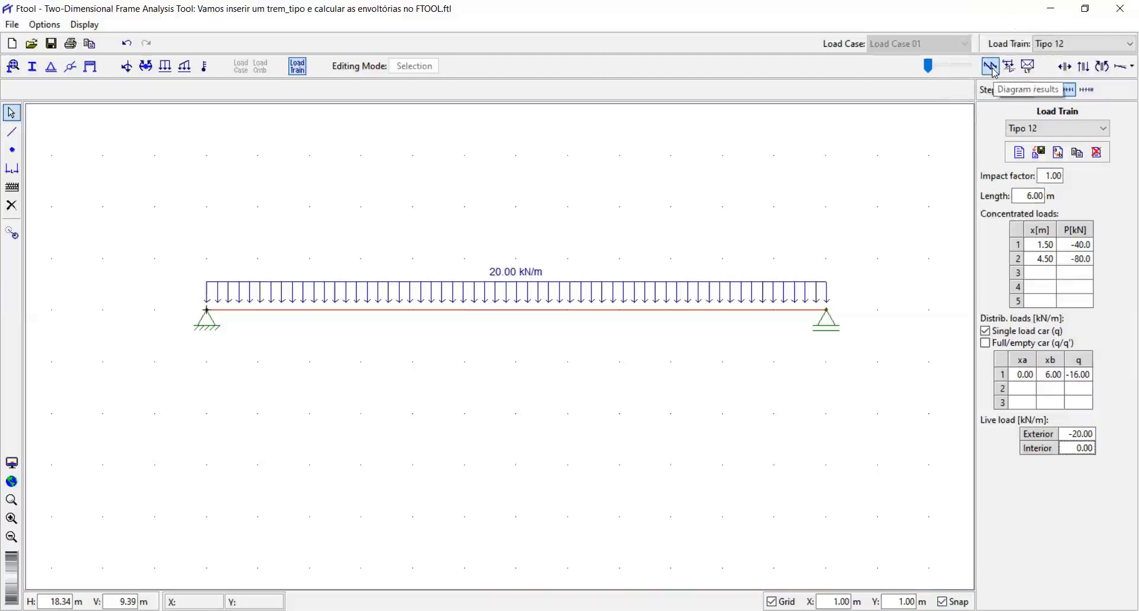
# Display the beam's axial force and shear force diagrams and return to the loaded model.
pyautogui.click(1067, 69)
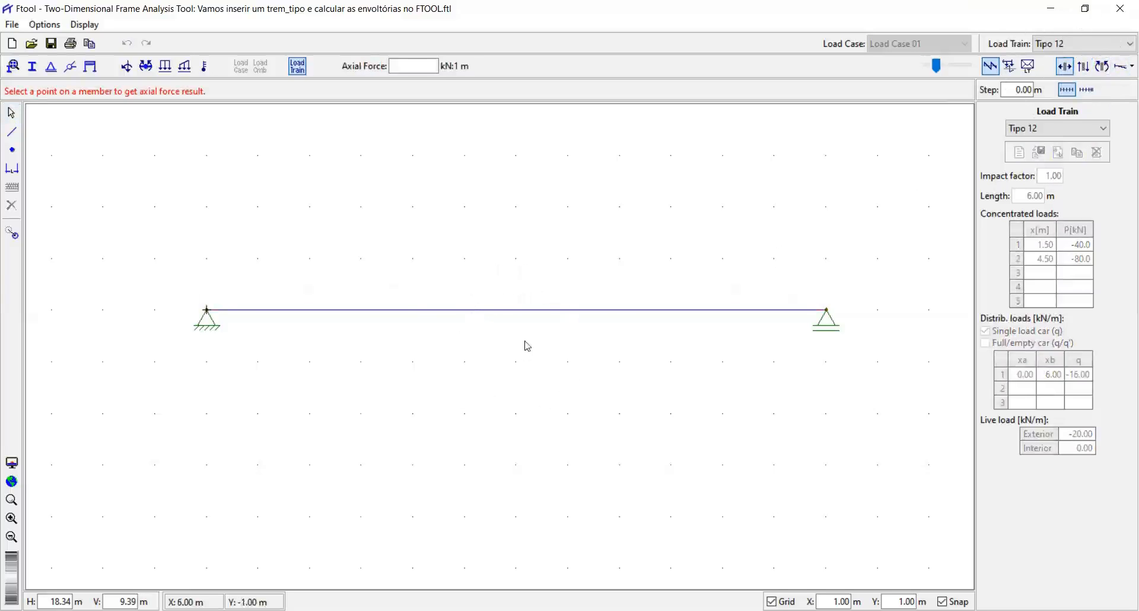
pyautogui.click(1083, 67)
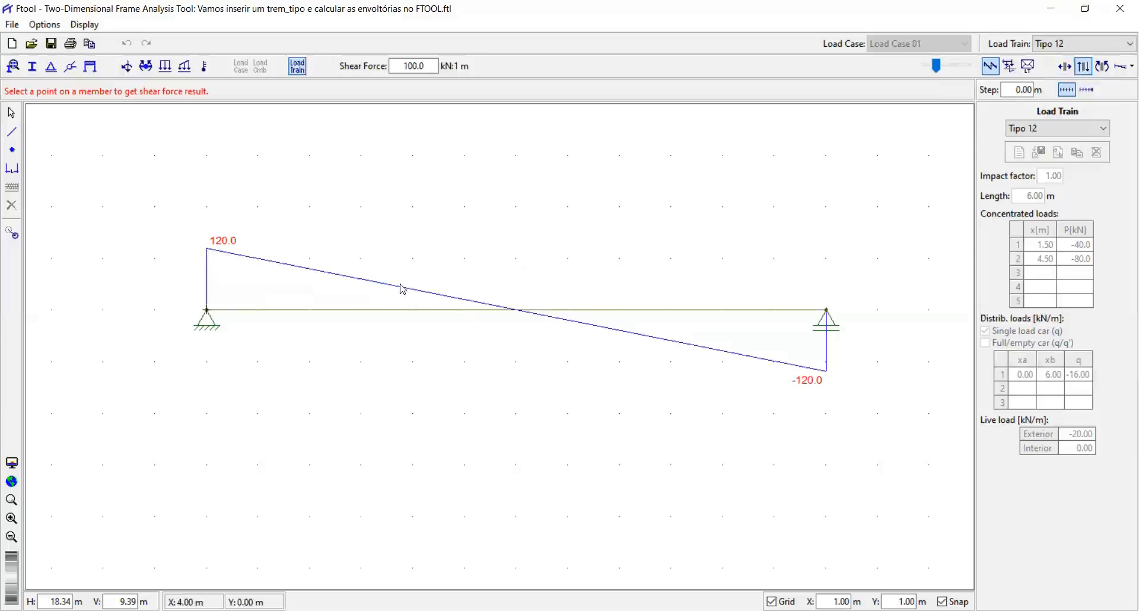
pyautogui.click(7, 112)
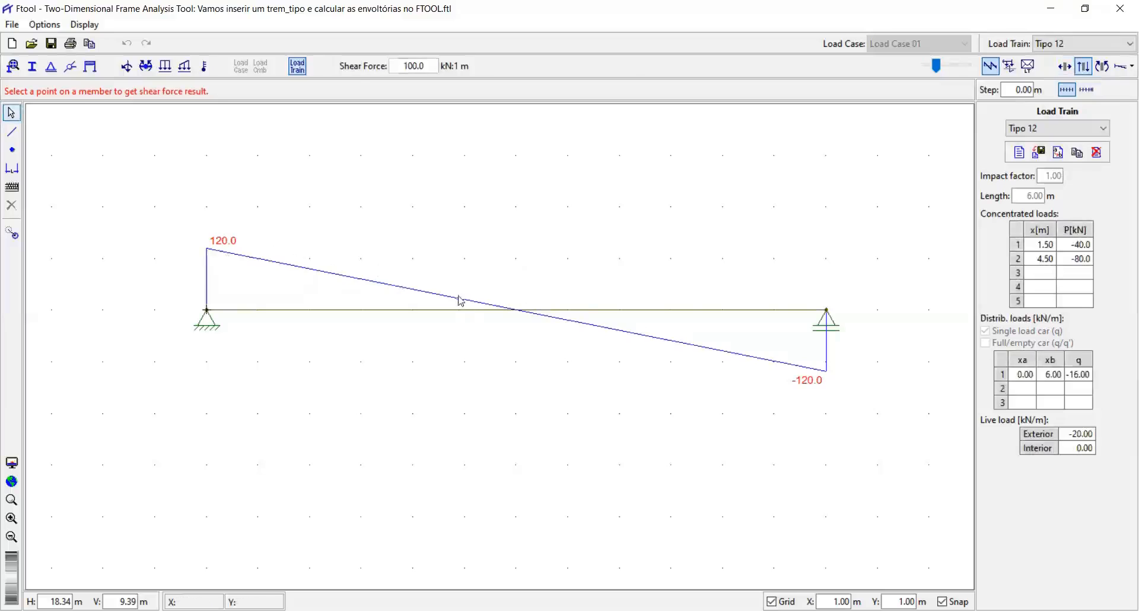
pyautogui.click(520, 279)
pyautogui.click(520, 279)
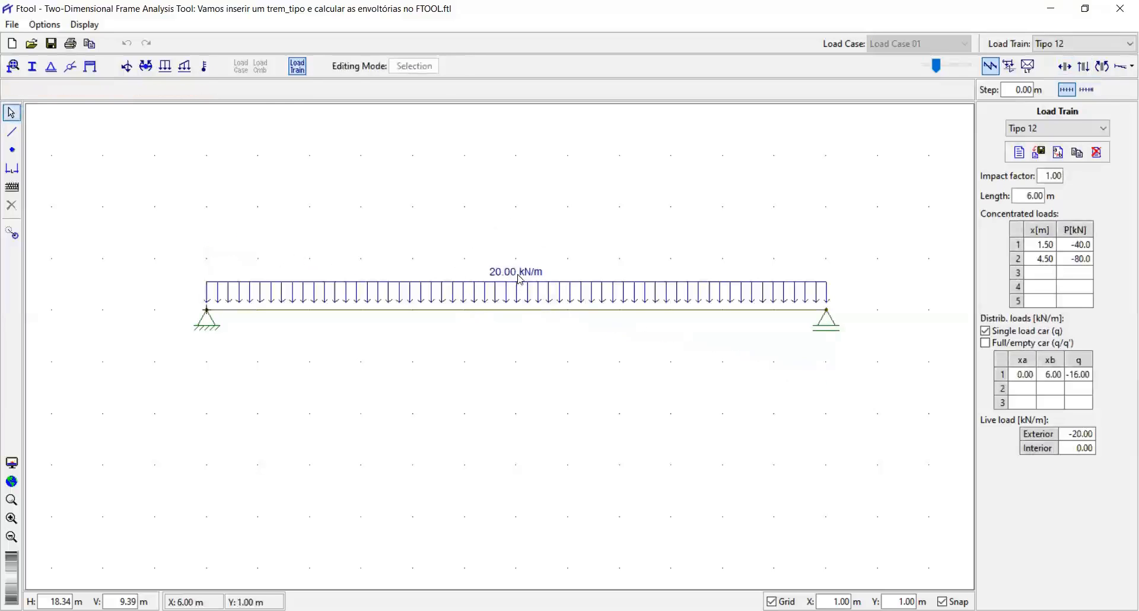
# Review the shear, bending moment and deformed shape diagrams and slightly enlarge the diagram scale.
pyautogui.click(1083, 67)
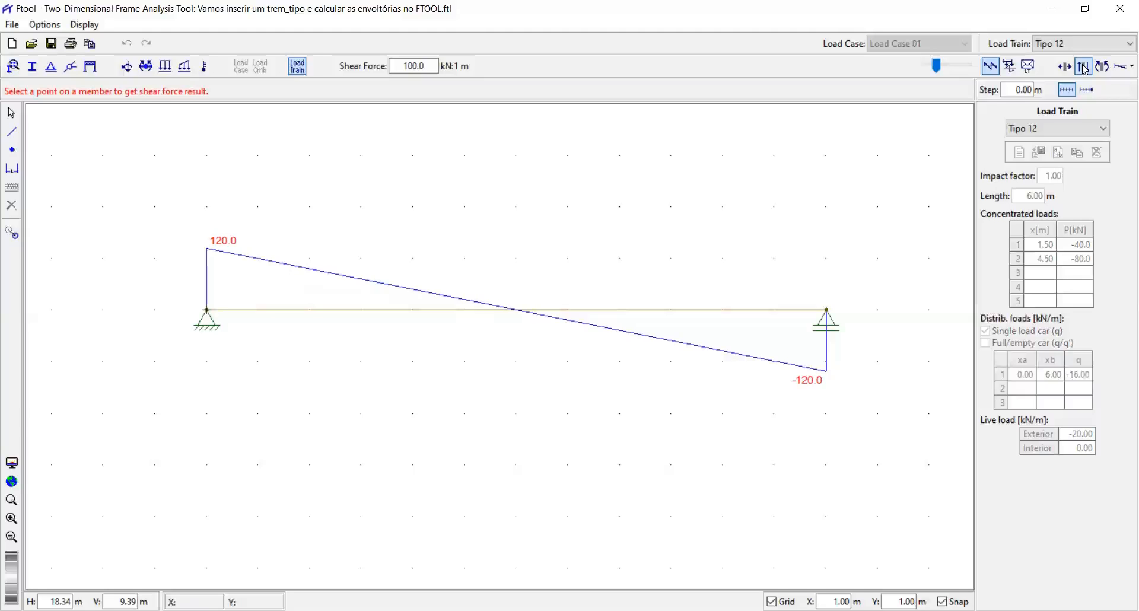
pyautogui.click(1103, 67)
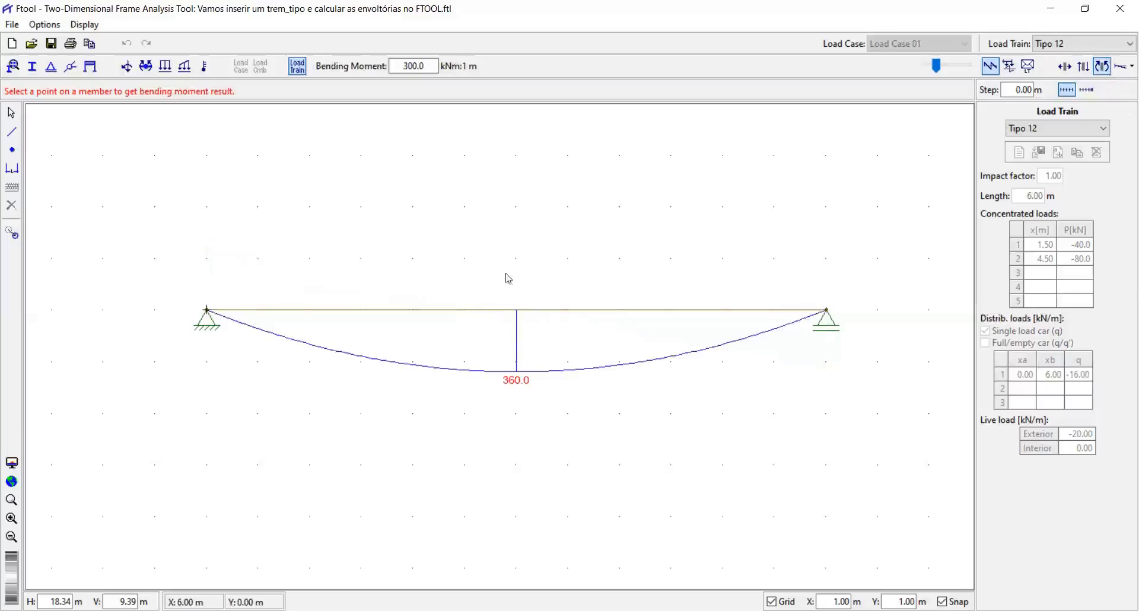
pyautogui.click(1120, 66)
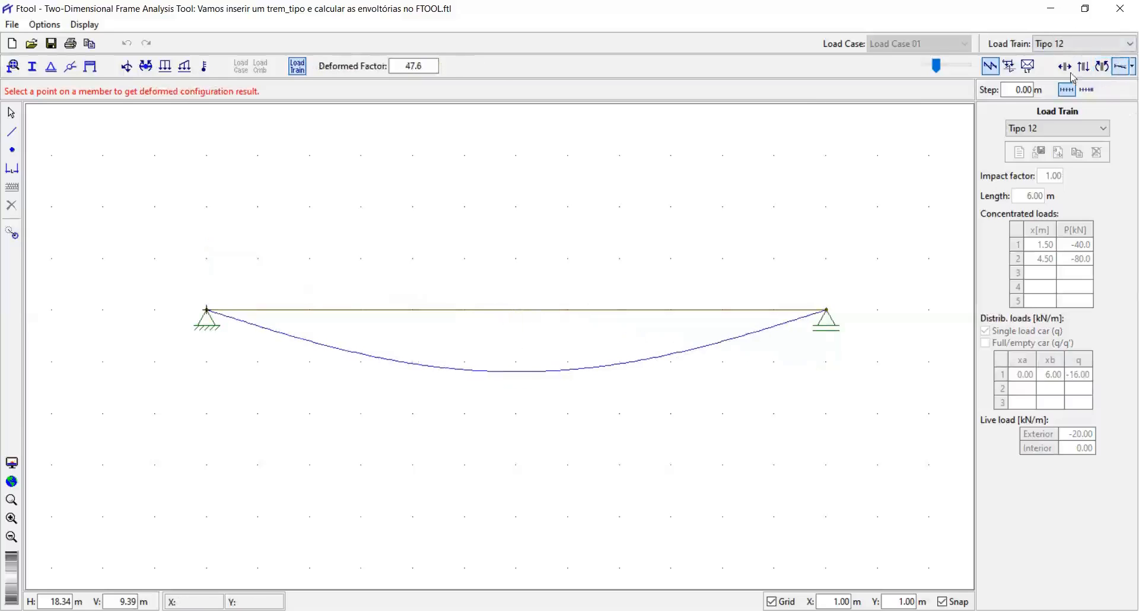
pyautogui.moveTo(937, 66); pyautogui.dragTo(940, 68)
pyautogui.click(1102, 67)
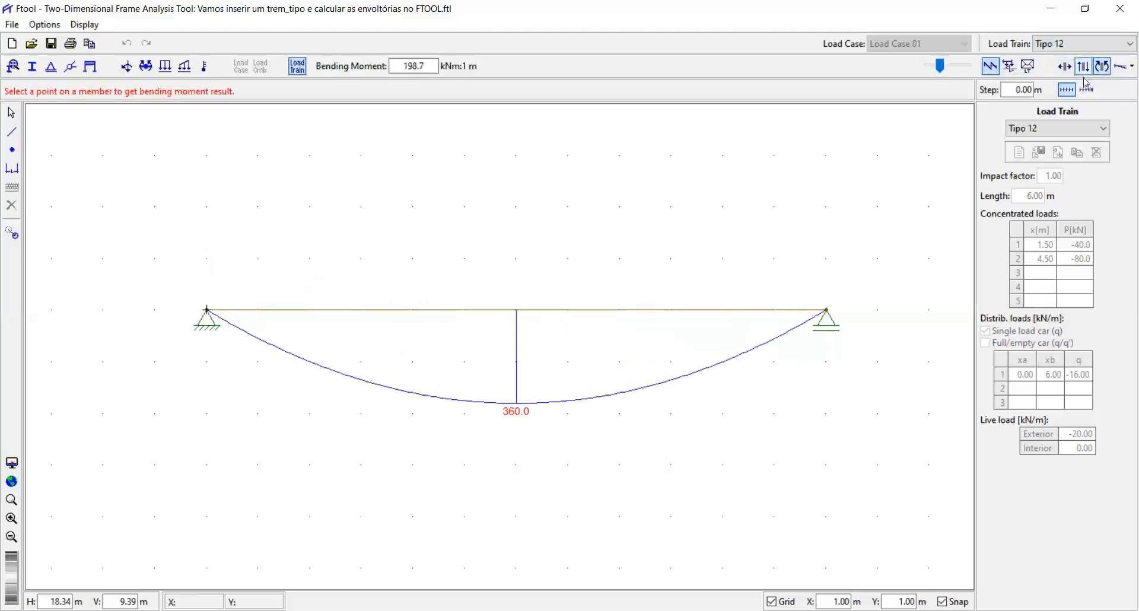
# Set the step size for result values to 1 m and check the shear, axial and bending moment diagrams.
pyautogui.doubleClick(1011, 91)
pyautogui.write('1')
pyautogui.press('ctrl')
pyautogui.press('Return')
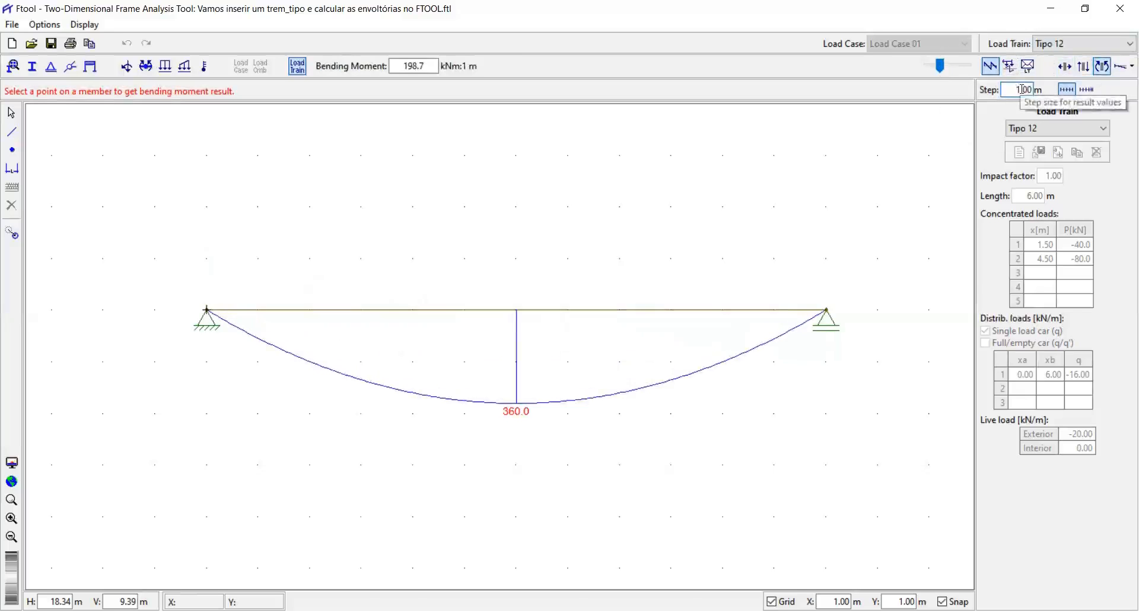
pyautogui.click(1083, 69)
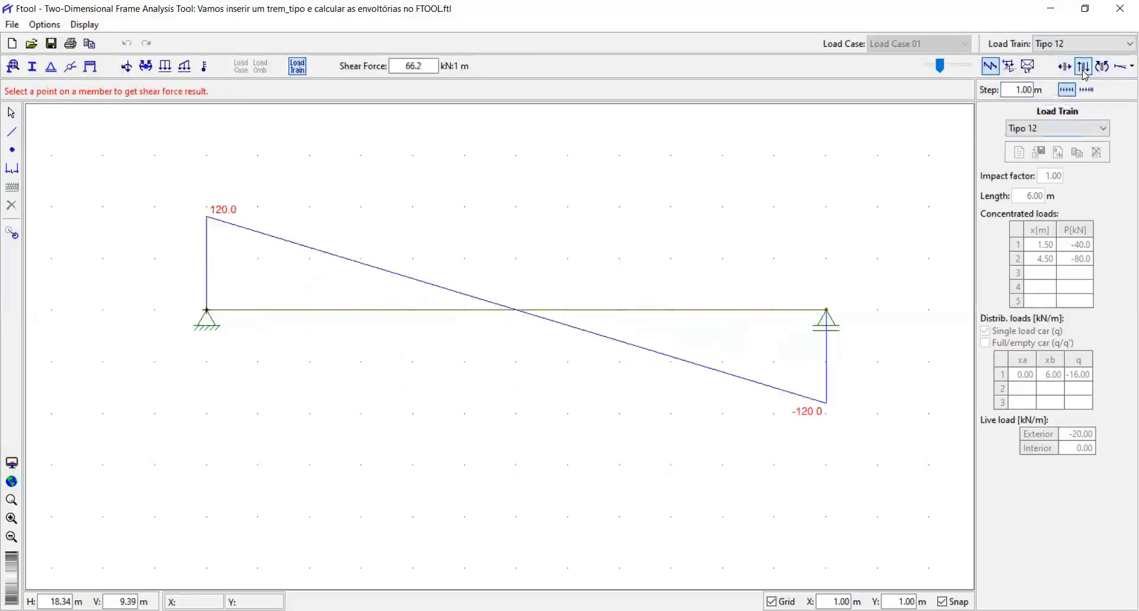
pyautogui.click(1065, 67)
pyautogui.click(1083, 67)
pyautogui.click(1104, 68)
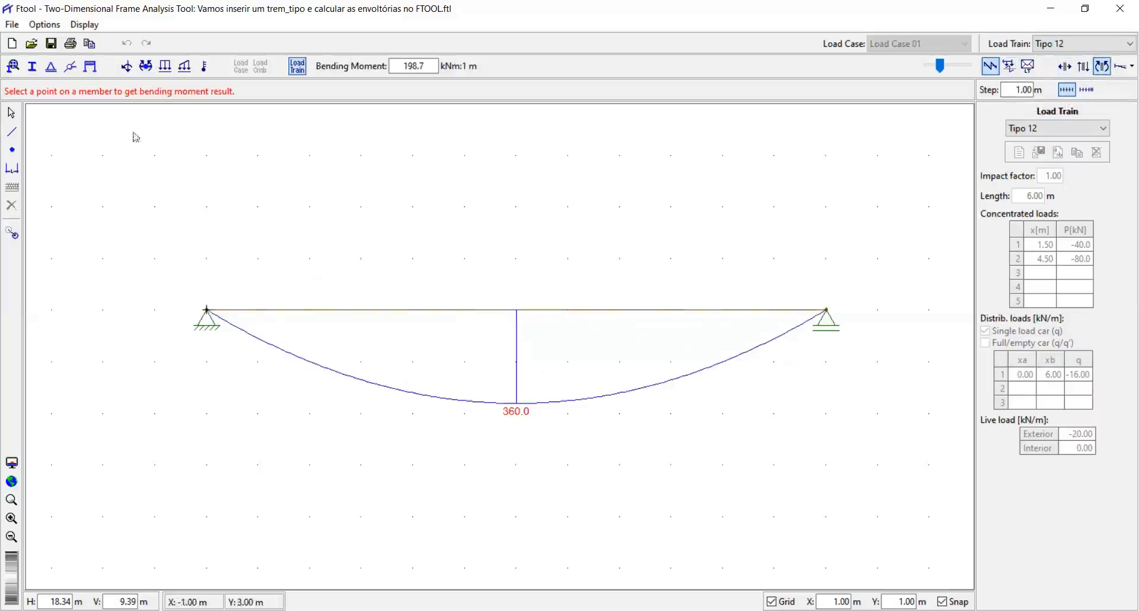
# Enable the display of step lines and review the shear, bending moment, deformed shape and axial force results.
pyautogui.click(86, 25)
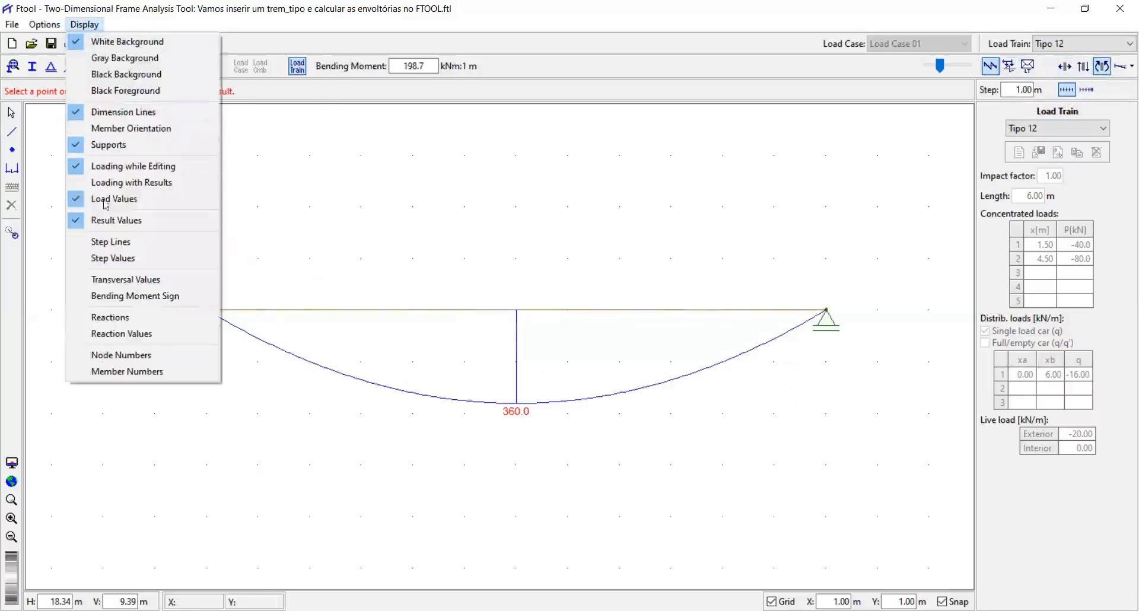
pyautogui.click(130, 244)
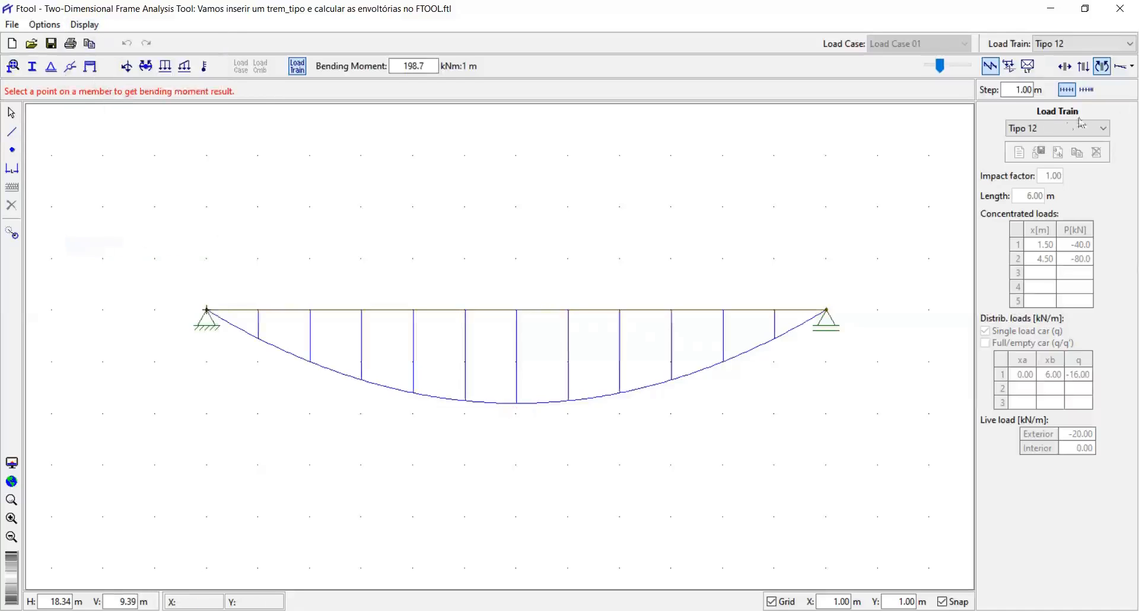
pyautogui.click(1084, 68)
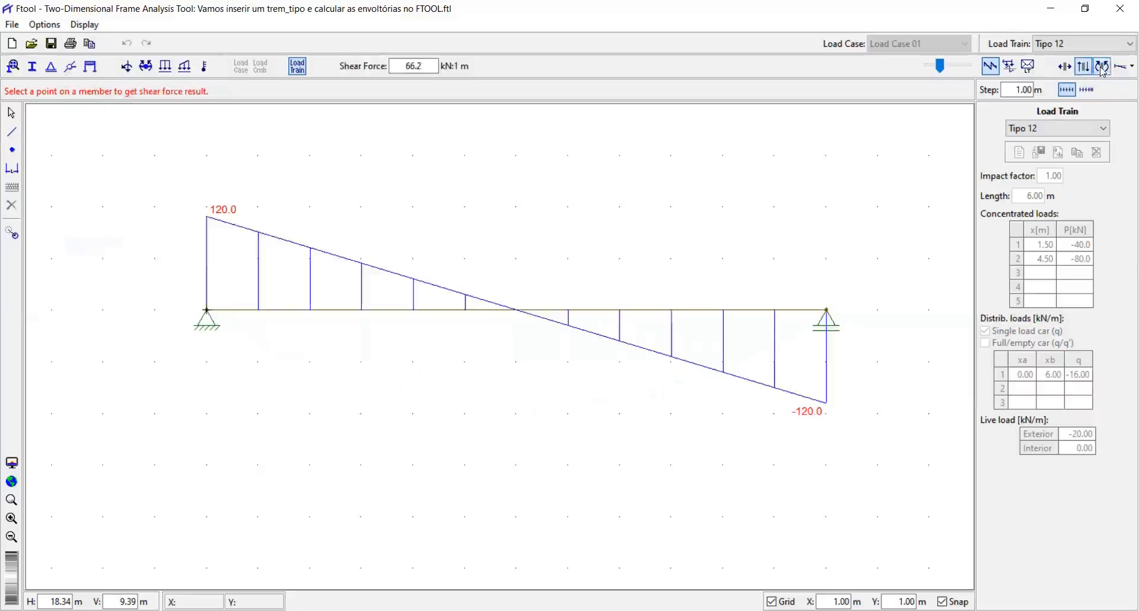
pyautogui.click(1102, 67)
pyautogui.click(1088, 69)
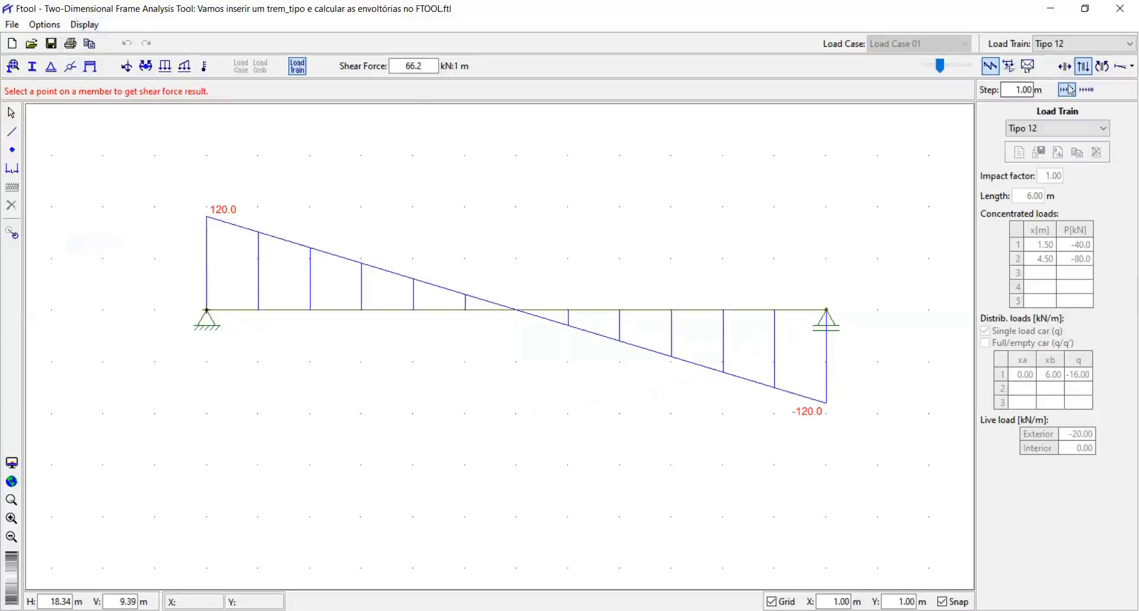
pyautogui.click(1119, 67)
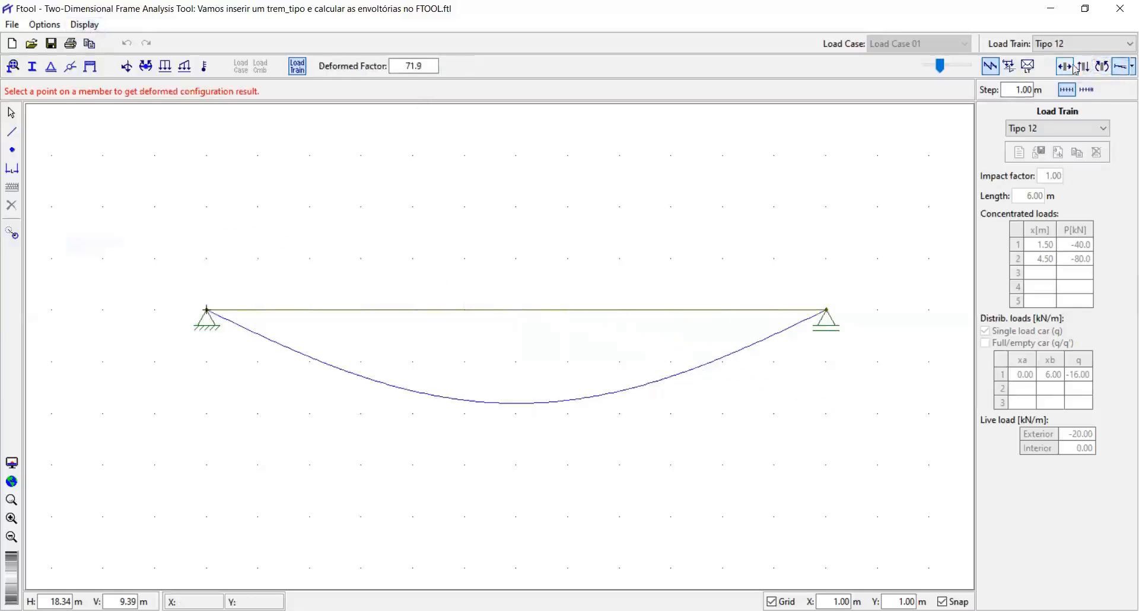
pyautogui.click(1065, 67)
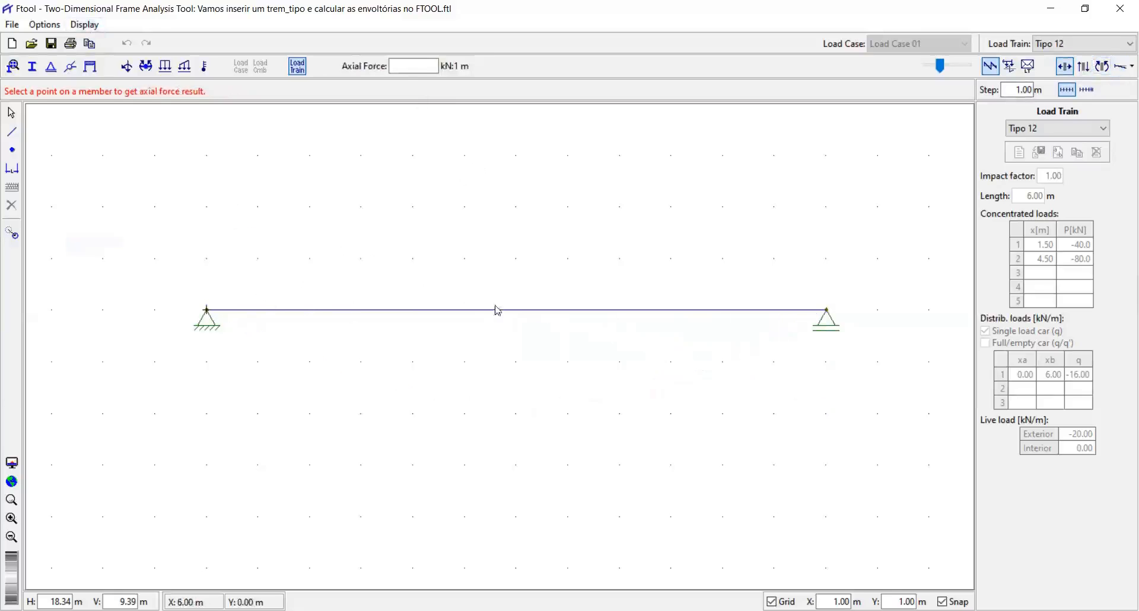
# Switch from diagram results to influence line results for a new section, choosing shear force.
pyautogui.click(1009, 66)
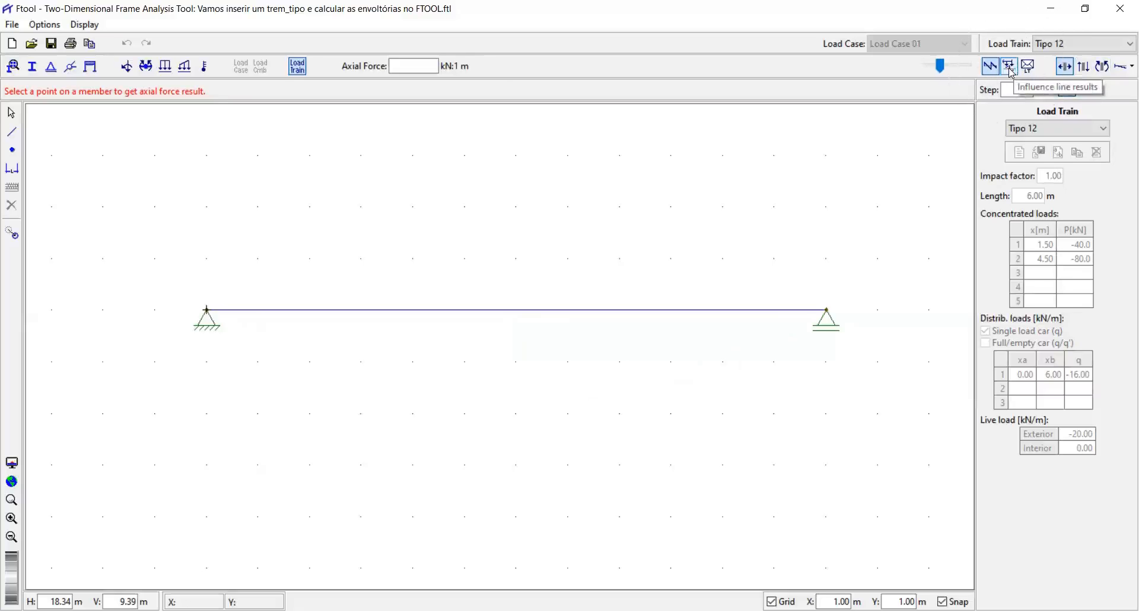
pyautogui.click(1010, 67)
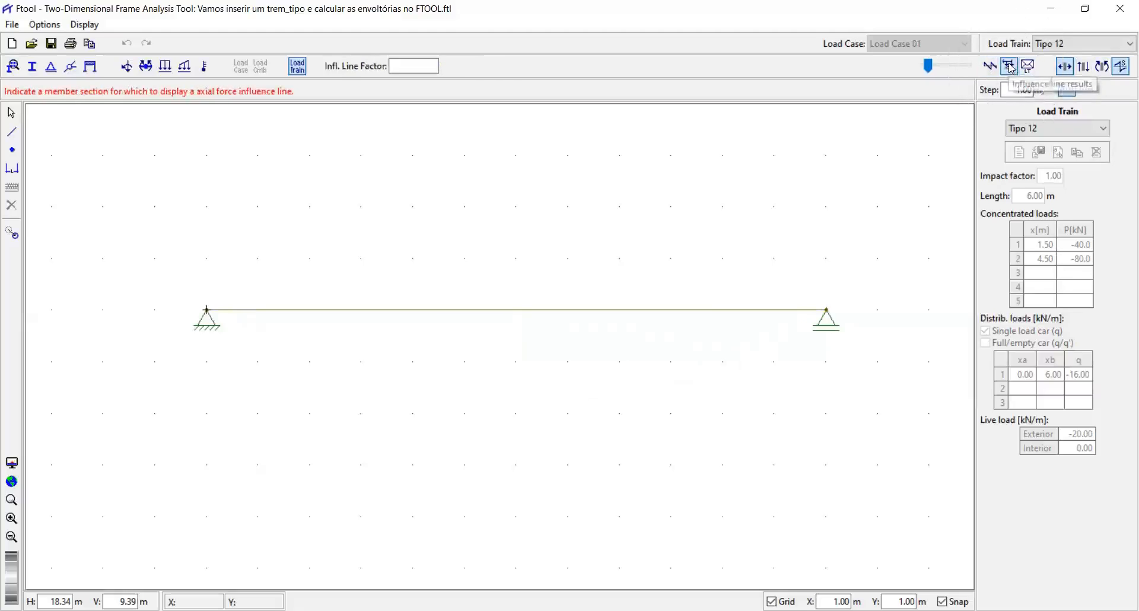
pyautogui.click(1121, 69)
pyautogui.press('ctrl')
pyautogui.press('ctrl')
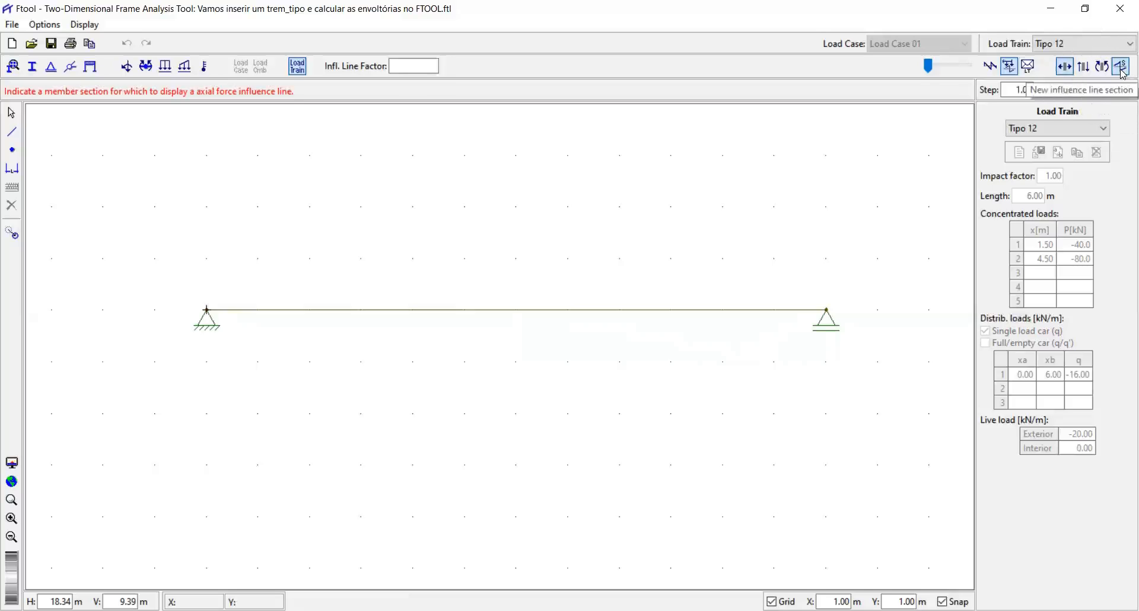
pyautogui.press('ctrl')
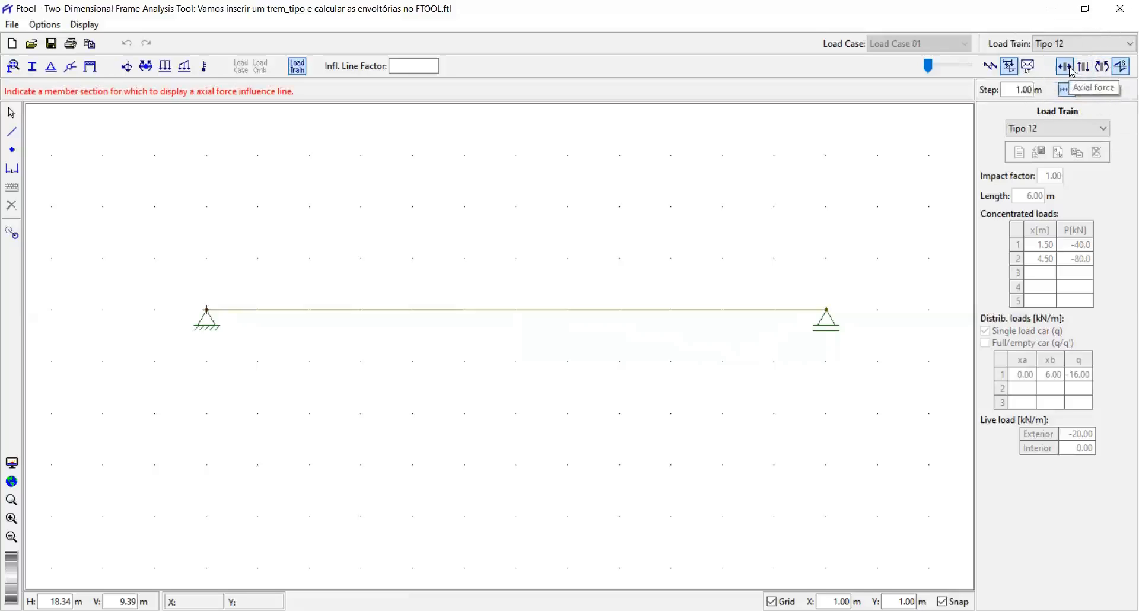
pyautogui.press('ctrl')
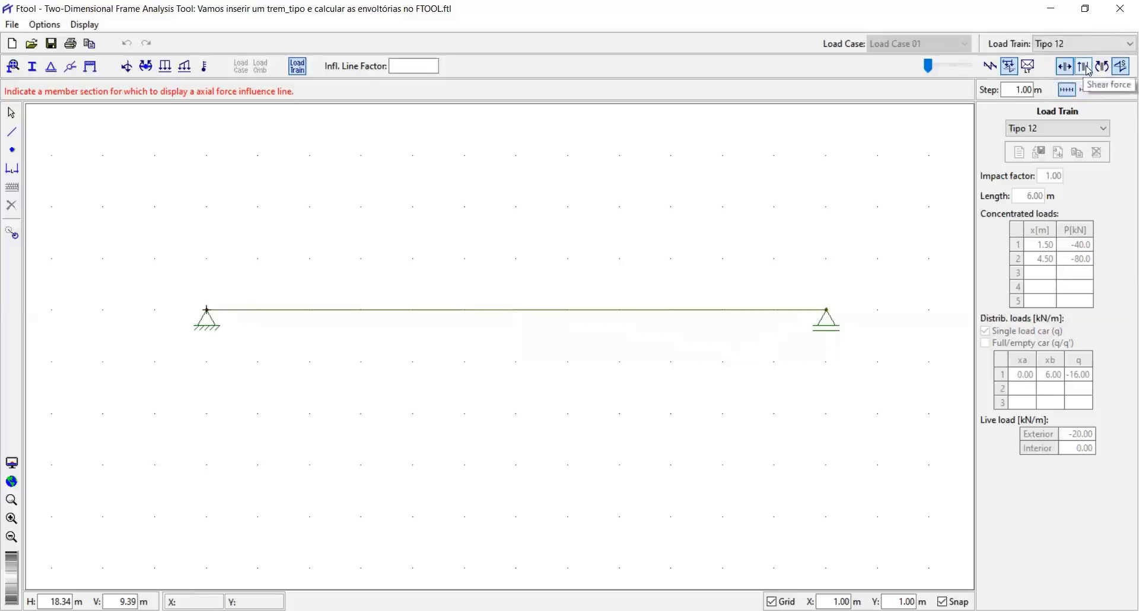
pyautogui.click(1087, 70)
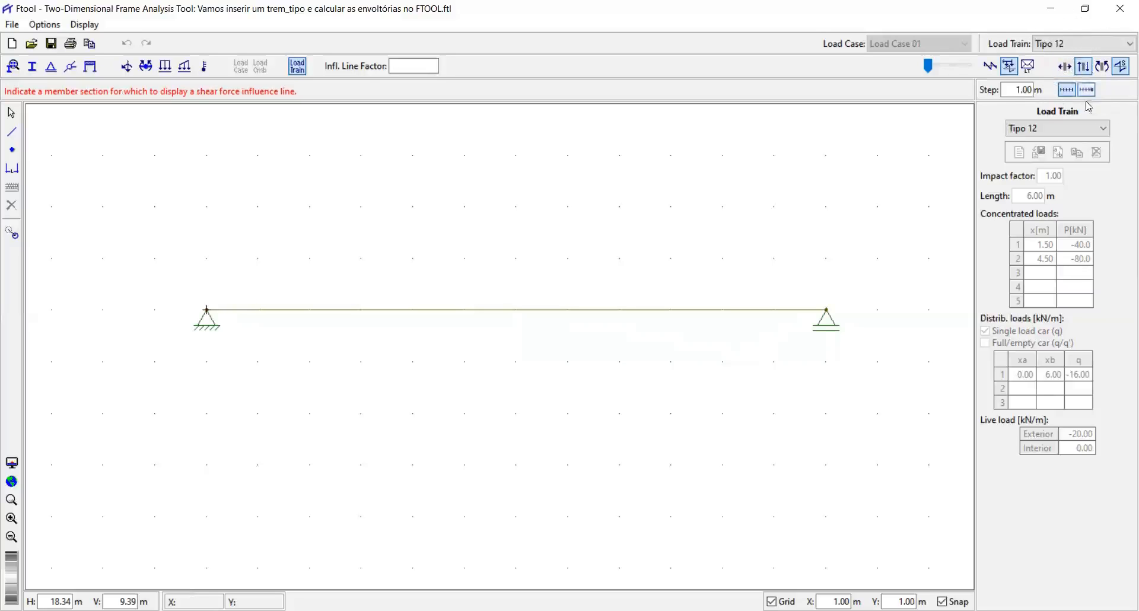
# Display the shear force influence line at midspan and at the section 11 m along the beam.
pyautogui.click(512, 310)
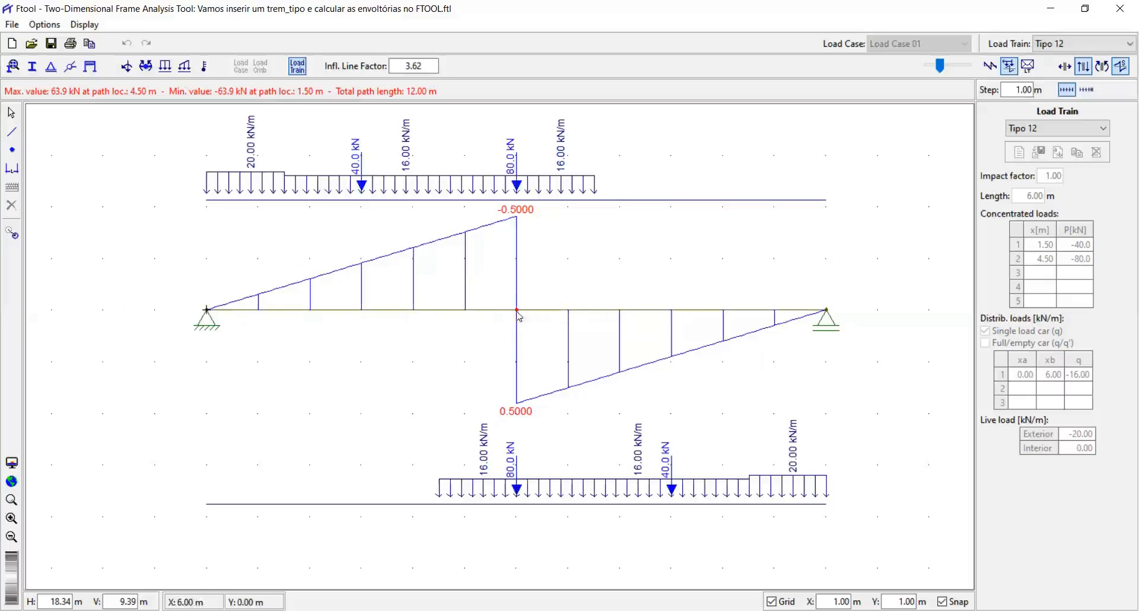
pyautogui.press('ctrl')
pyautogui.press('ctrl')
pyautogui.press('ctrl')
pyautogui.press('ctrl')
pyautogui.click(775, 310)
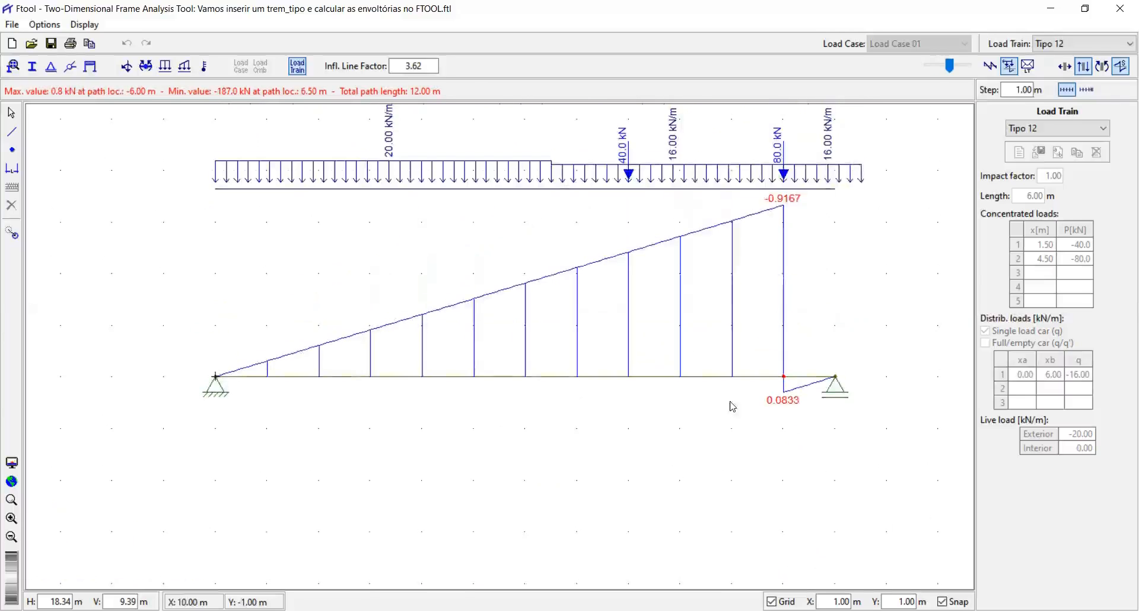
pyautogui.scroll(-1, 787, 359)
pyautogui.moveTo(784, 399); pyautogui.dragTo(758, 273)
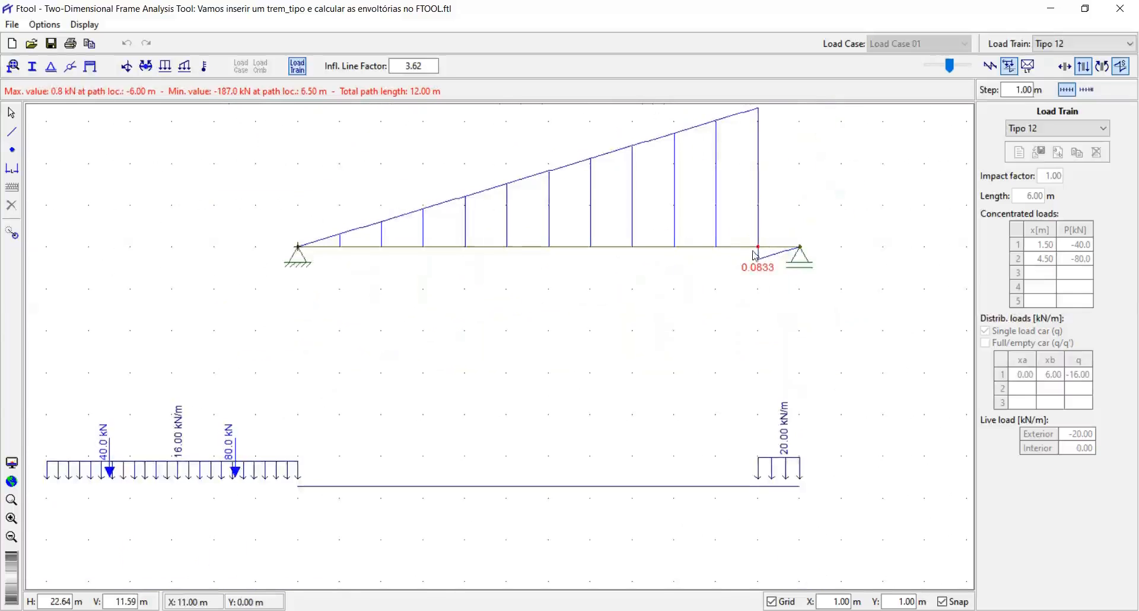
# Leave the influence line results and review the Tipo 12 load train drawn over the beam.
pyautogui.click(862, 203)
pyautogui.scroll(-4, 819, 286)
pyautogui.moveTo(807, 297); pyautogui.dragTo(650, 326)
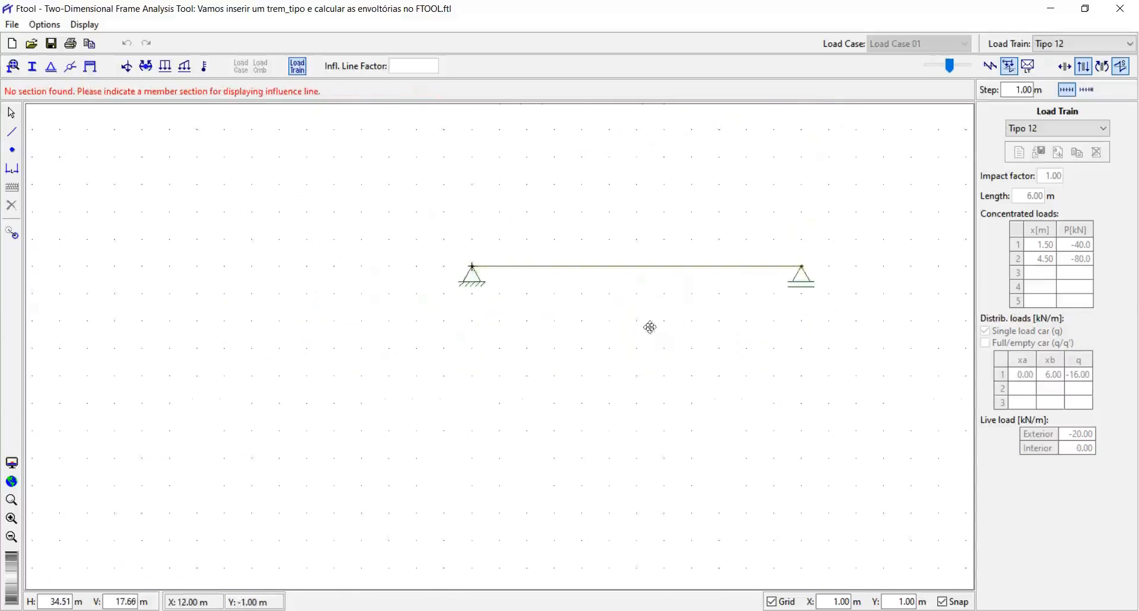
pyautogui.click(11, 112)
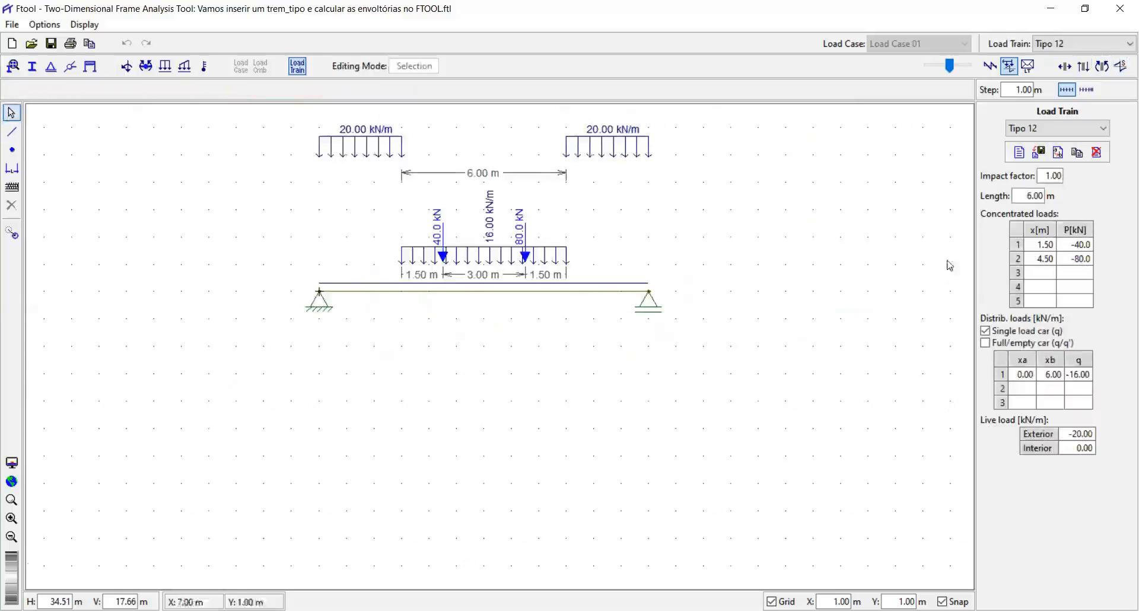
pyautogui.scroll(3, 382, 241)
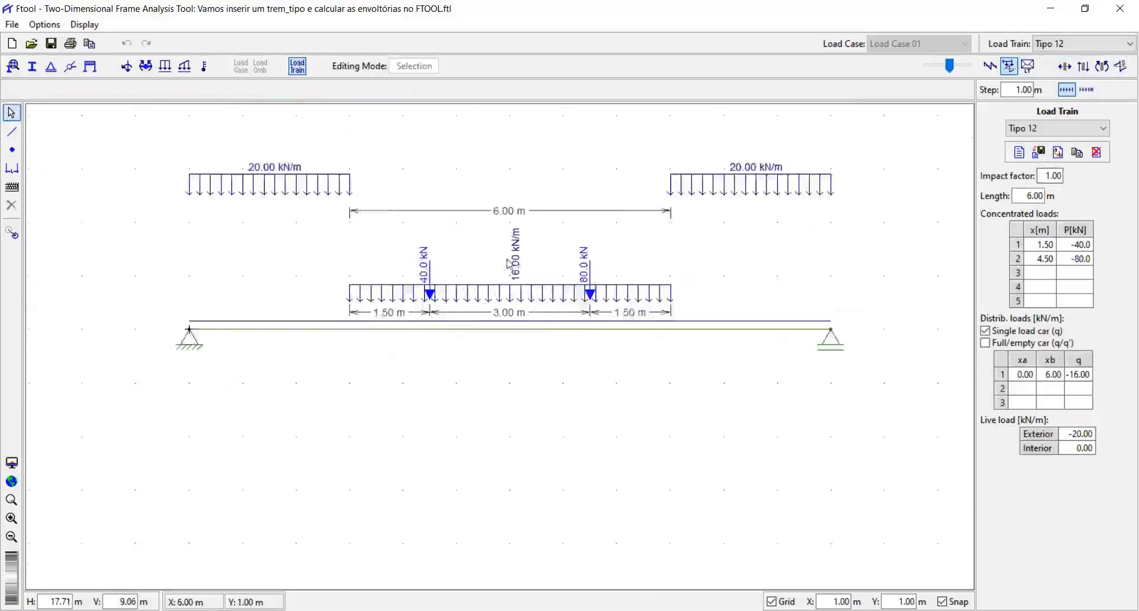
pyautogui.scroll(-2, 572, 291)
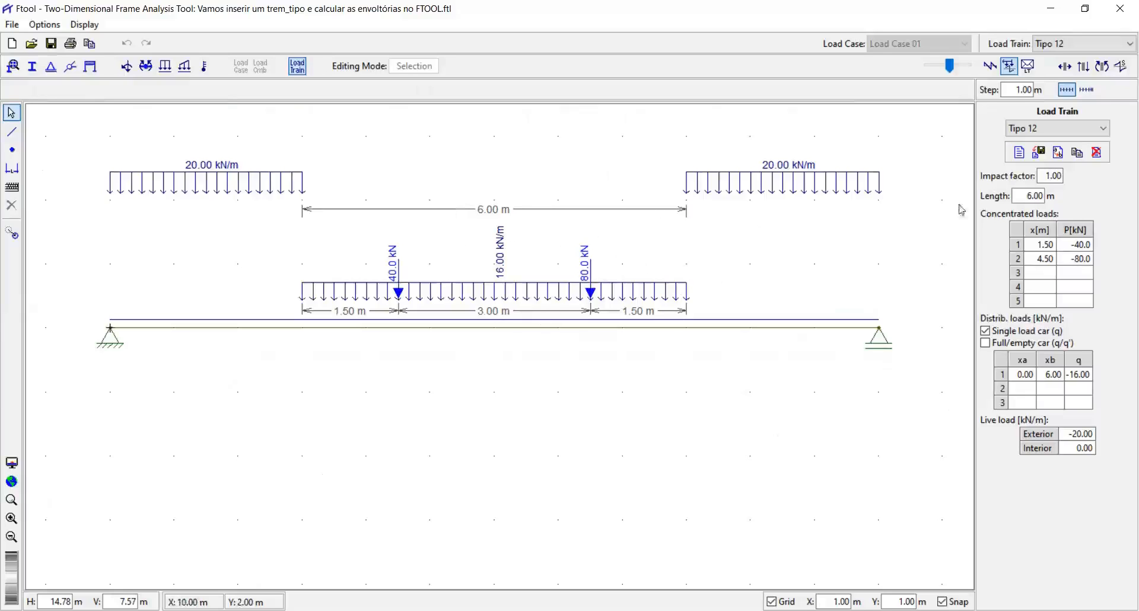
# Display the shear force influence line for the beam's midspan section with the critical load train positions.
pyautogui.click(1087, 72)
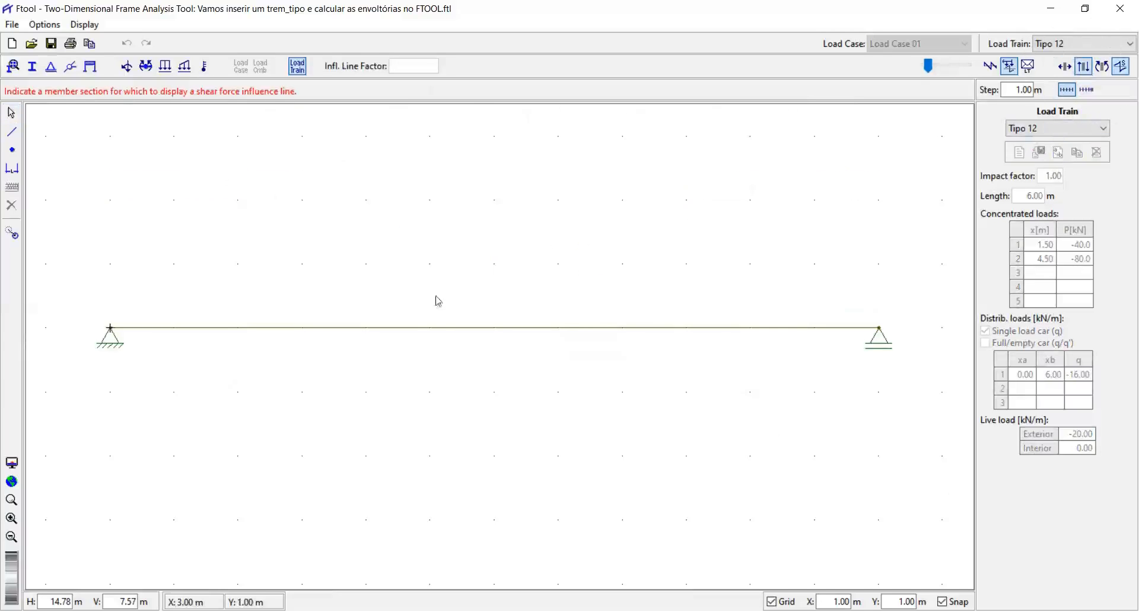
pyautogui.click(493, 327)
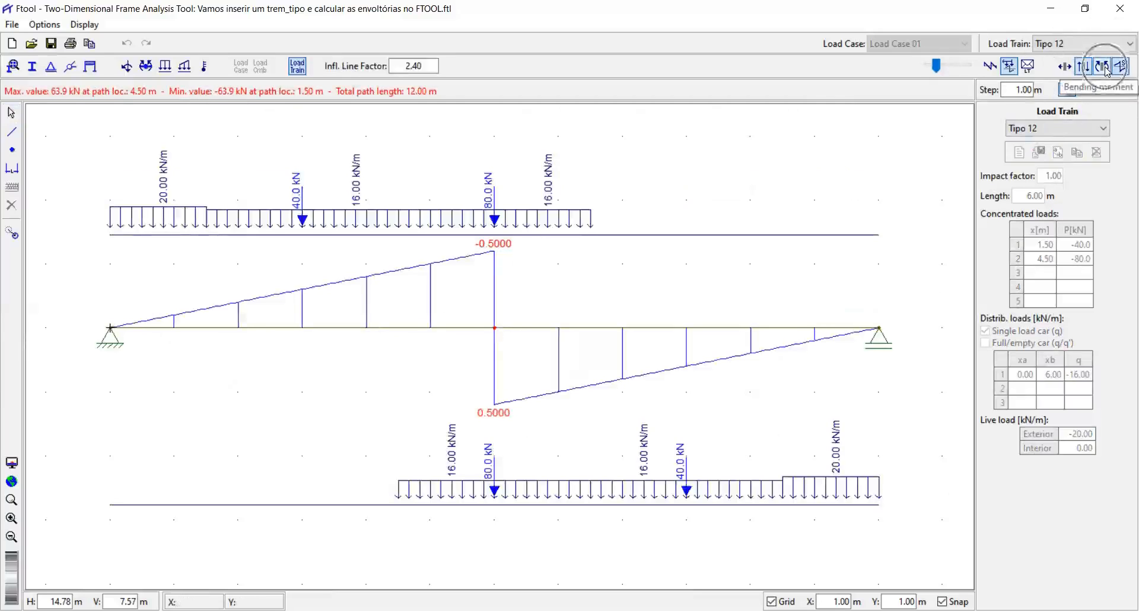
pyautogui.press('ctrl')
pyautogui.press('ctrl')
pyautogui.press('ctrl')
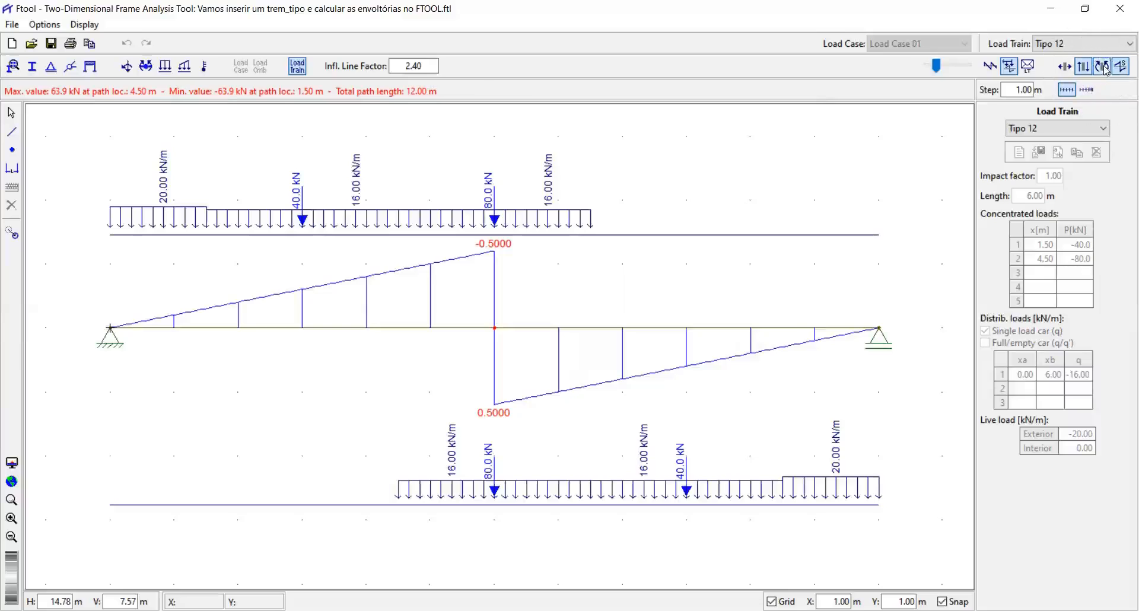
# Display the bending moment influence line for the beam's midspan section.
pyautogui.click(1102, 66)
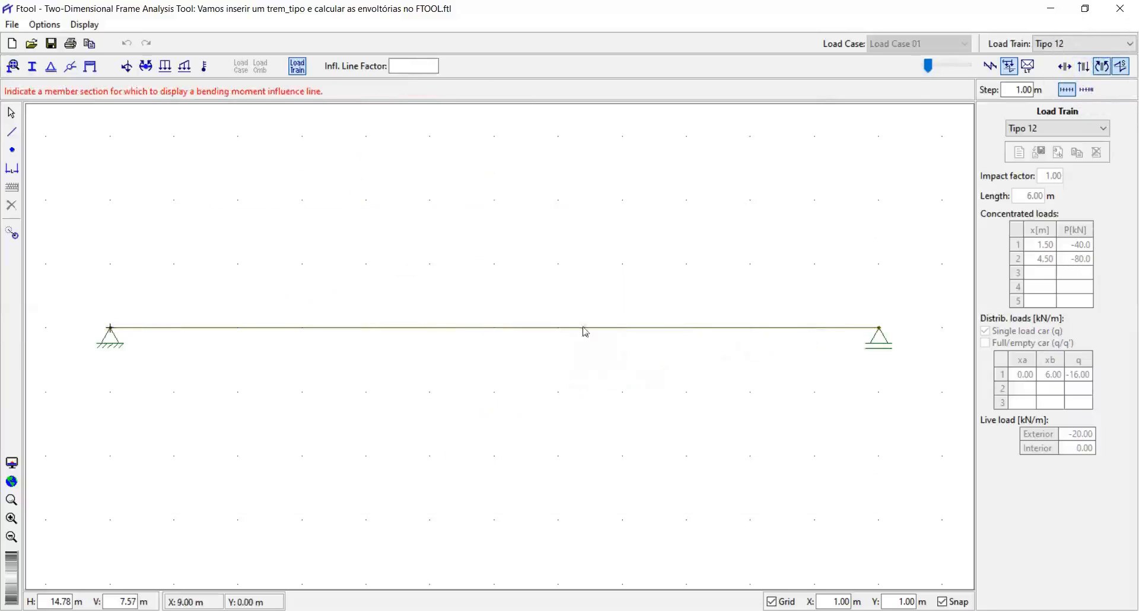
pyautogui.click(485, 335)
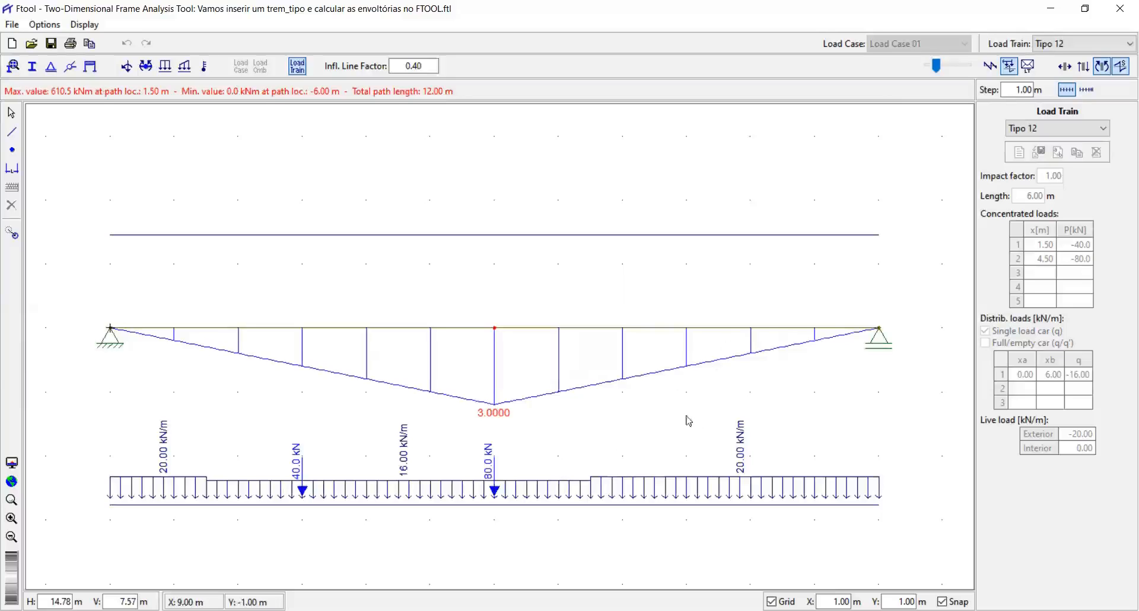
pyautogui.moveTo(686, 416); pyautogui.dragTo(684, 381)
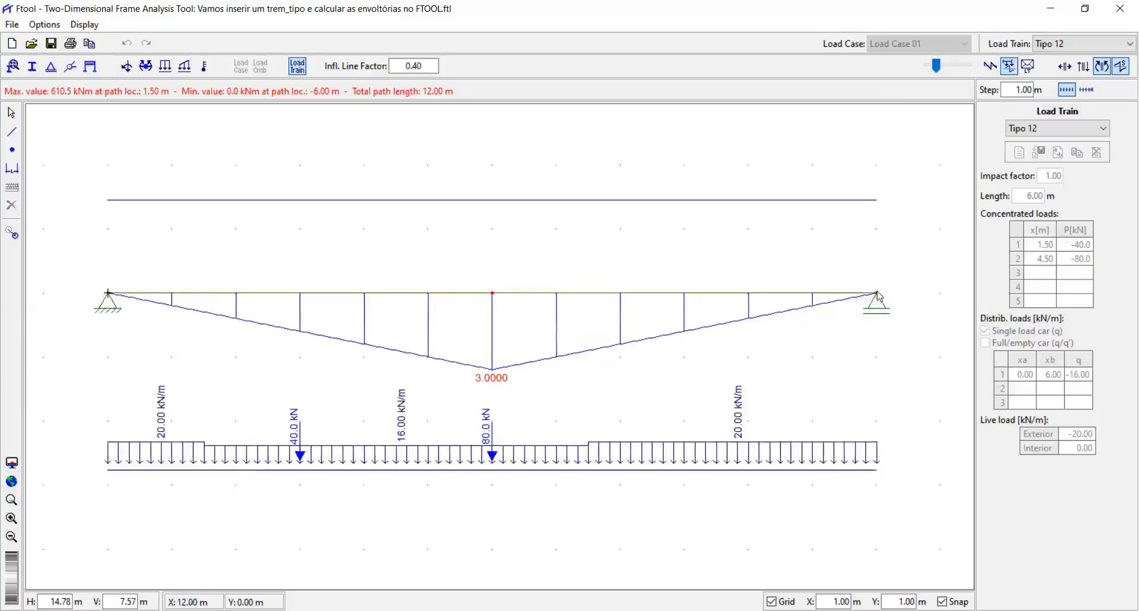
# Compare the bending moment influence lines at sections along the beam, from near both supports back to midspan.
pyautogui.click(840, 297)
pyautogui.moveTo(771, 293); pyautogui.dragTo(191, 305)
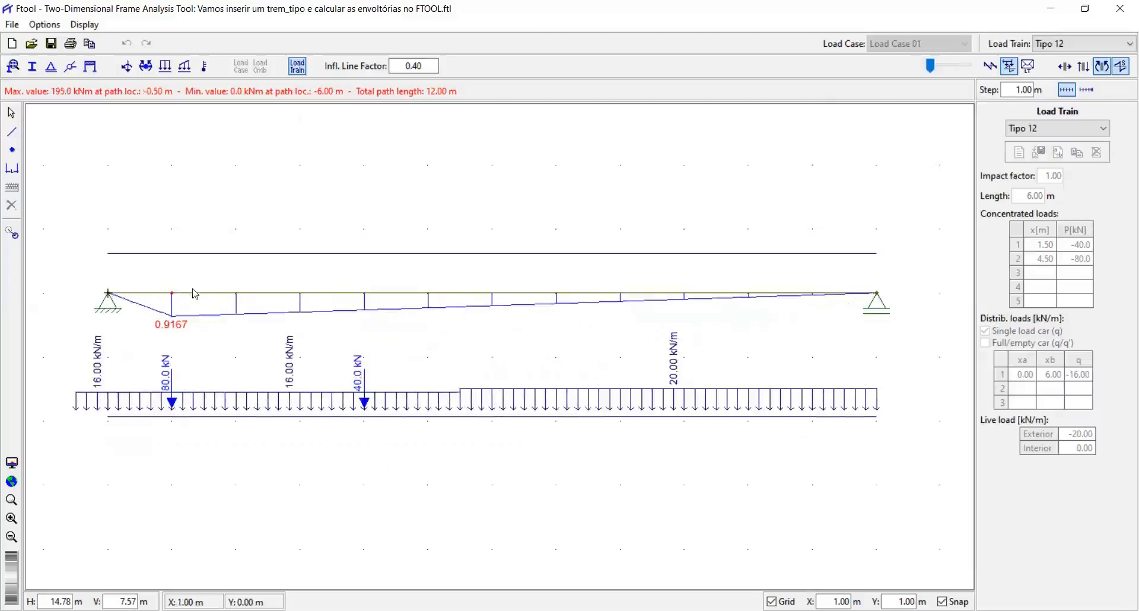
pyautogui.click(507, 297)
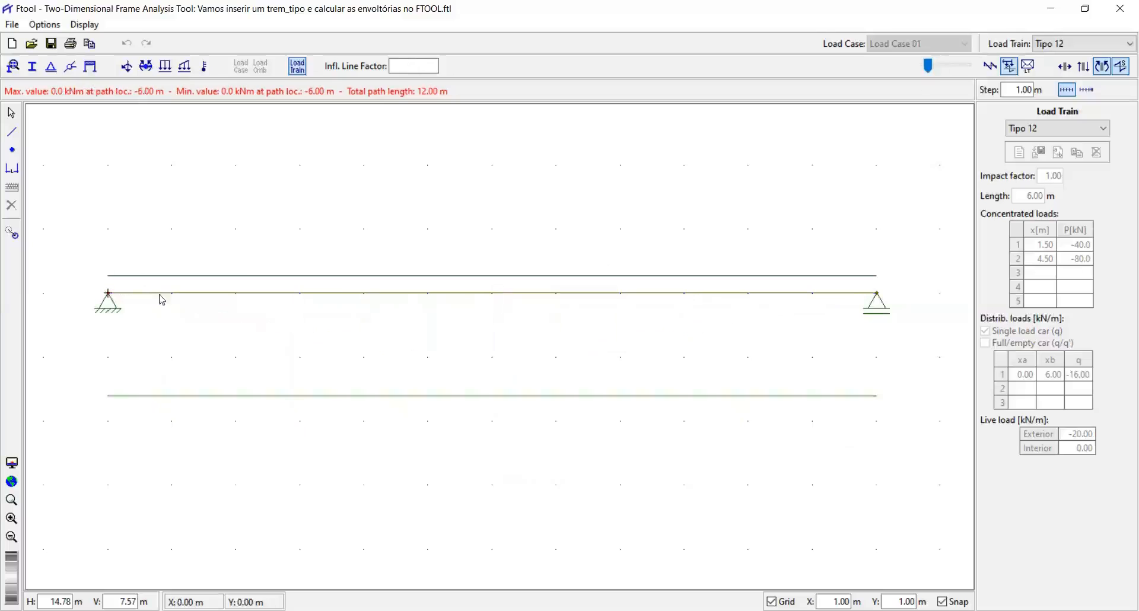
pyautogui.click(495, 300)
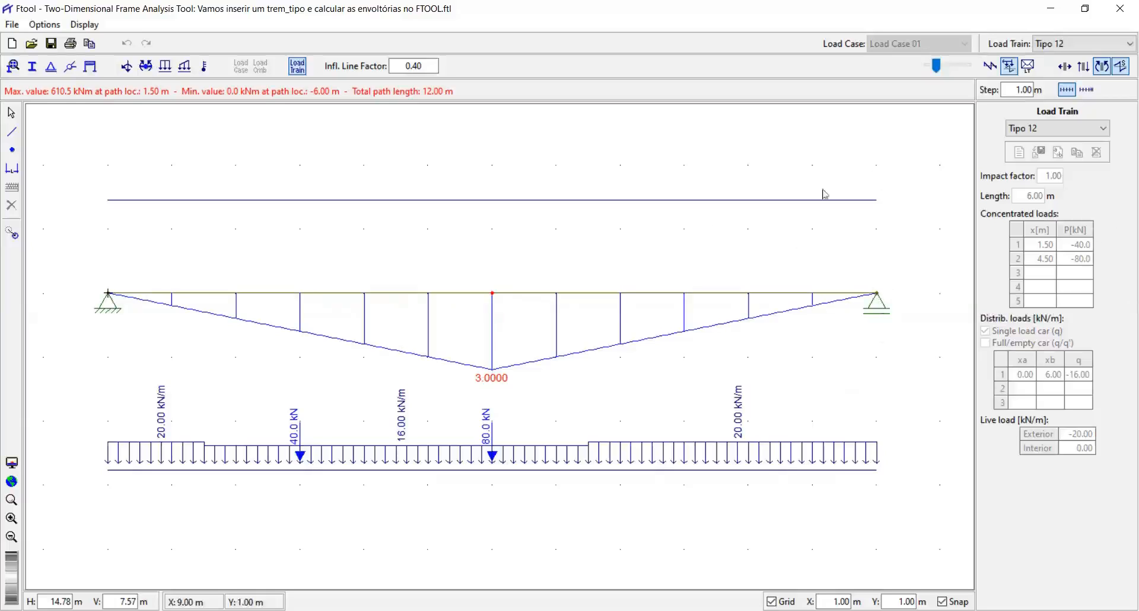
# Switch back to shear force and display its influence line at midspan.
pyautogui.click(1083, 66)
pyautogui.click(482, 297)
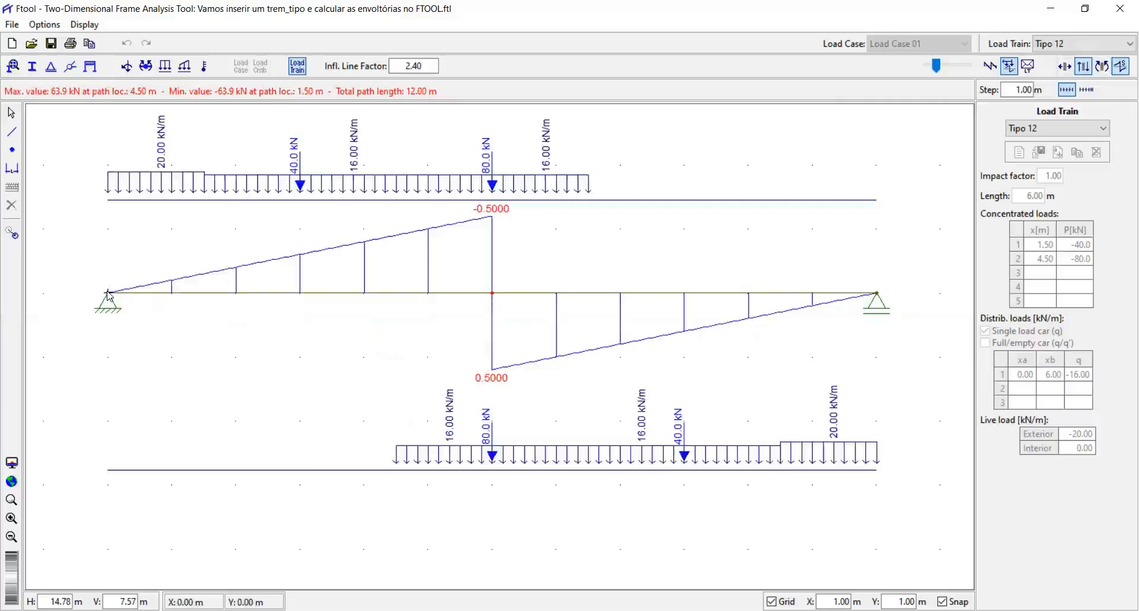
pyautogui.click(492, 295)
pyautogui.press('ctrl')
pyautogui.press('ctrl')
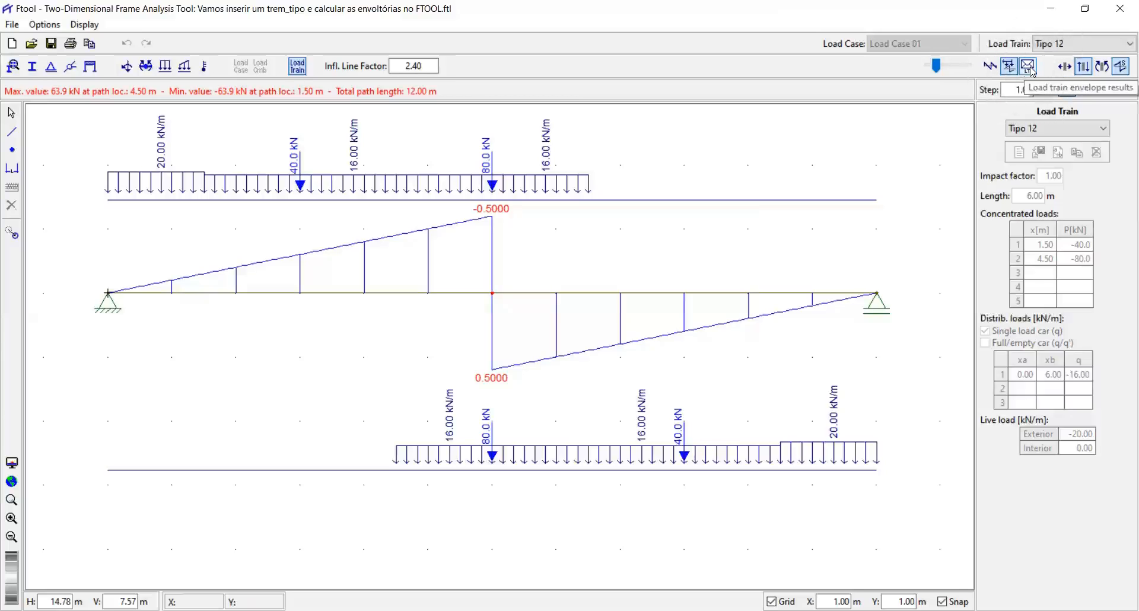
# Switch to the load train envelope results and examine the shear force envelope near the pinned support.
pyautogui.click(1029, 67)
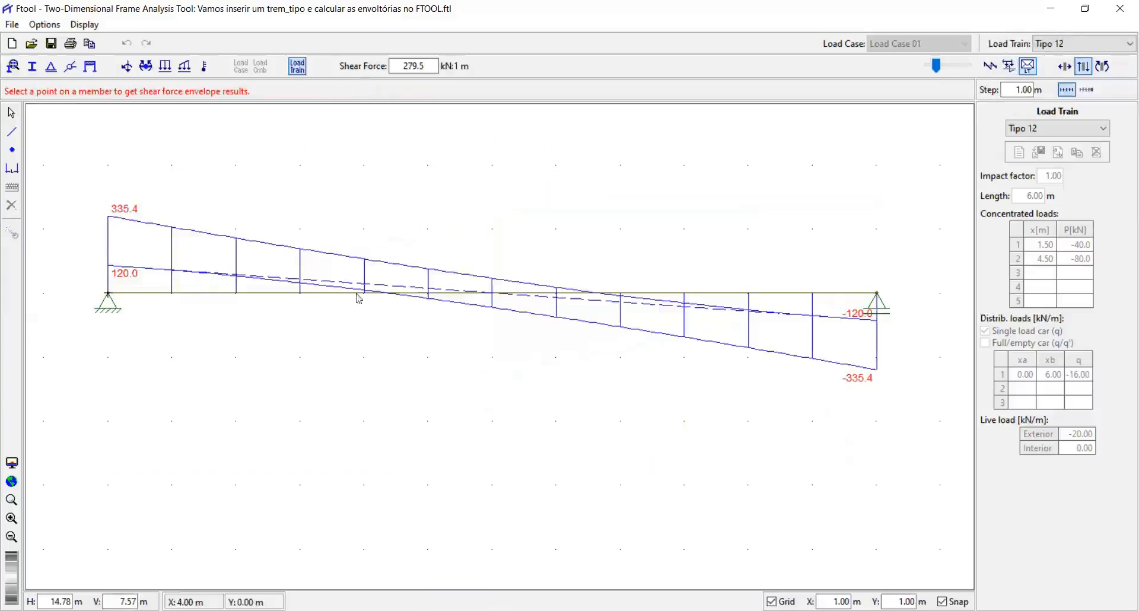
pyautogui.scroll(2, 232, 289)
pyautogui.scroll(3, 205, 294)
pyautogui.moveTo(224, 283); pyautogui.dragTo(272, 273)
pyautogui.scroll(1, 239, 279)
pyautogui.scroll(-3, 239, 285)
pyautogui.scroll(-5, 205, 308)
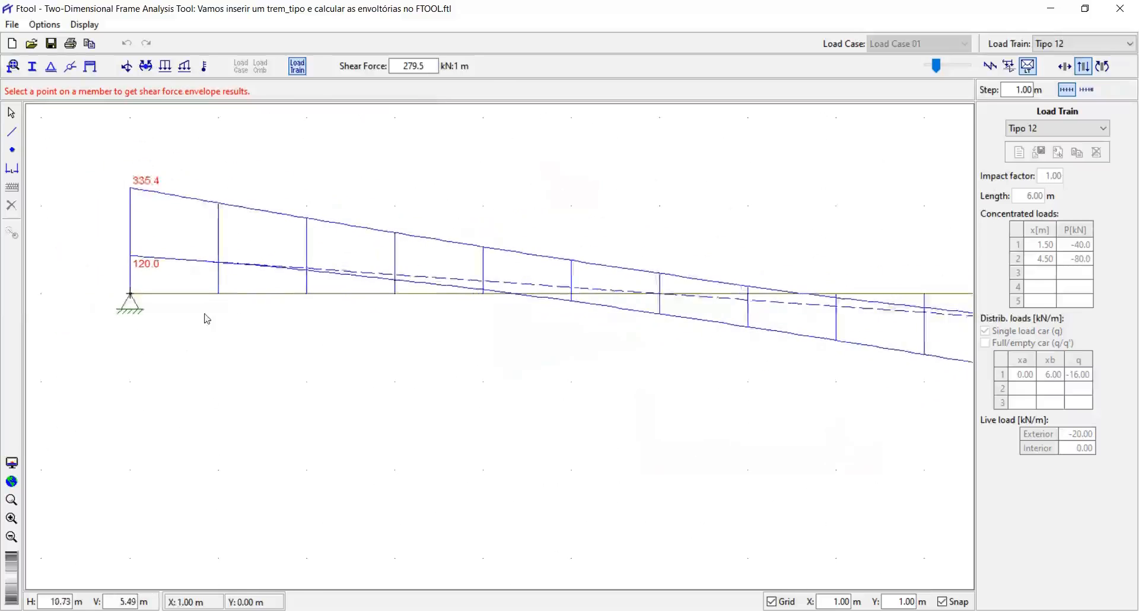
pyautogui.scroll(3, 99, 300)
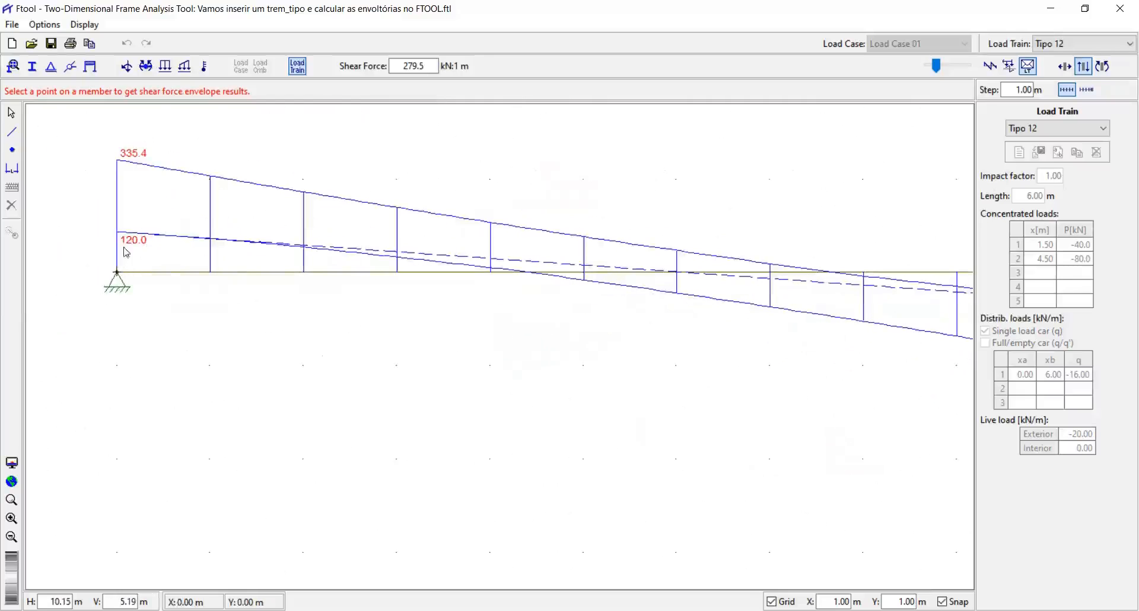
pyautogui.scroll(-3, 142, 213)
pyautogui.scroll(3, 178, 222)
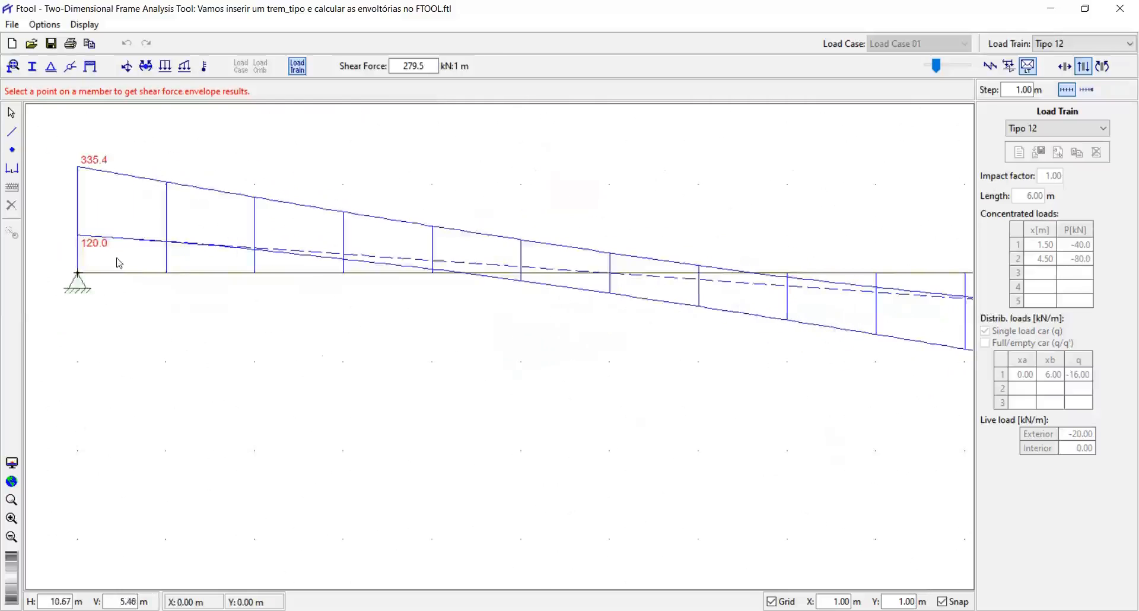
pyautogui.scroll(1, 118, 259)
pyautogui.moveTo(124, 252); pyautogui.dragTo(212, 249)
pyautogui.scroll(-2, 243, 240)
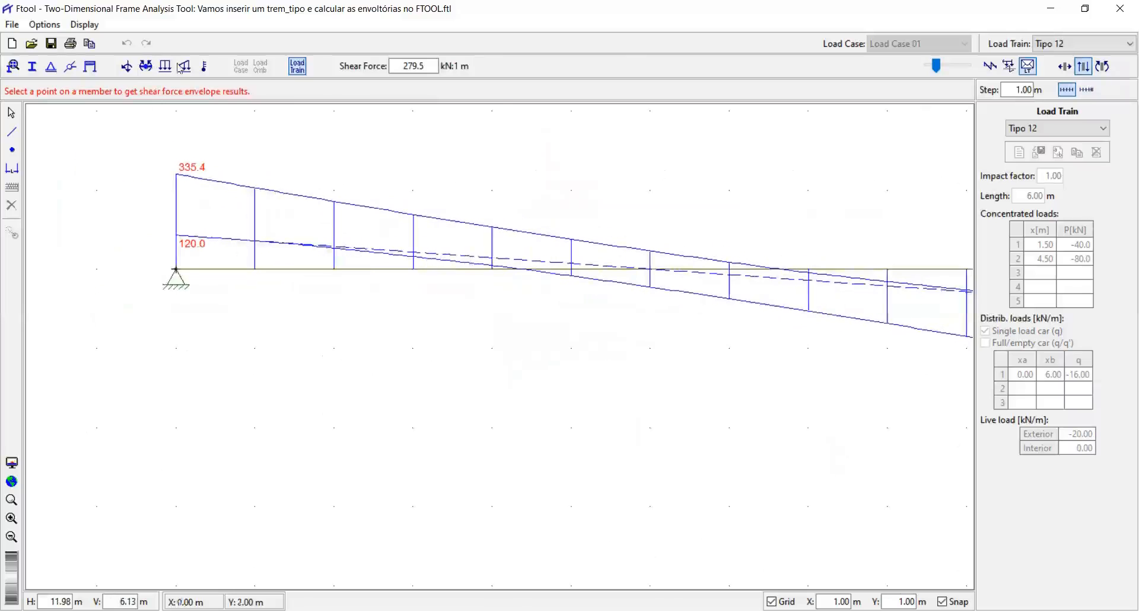
# Turn off the display of step lines on the shear force envelope.
pyautogui.press('ctrl')
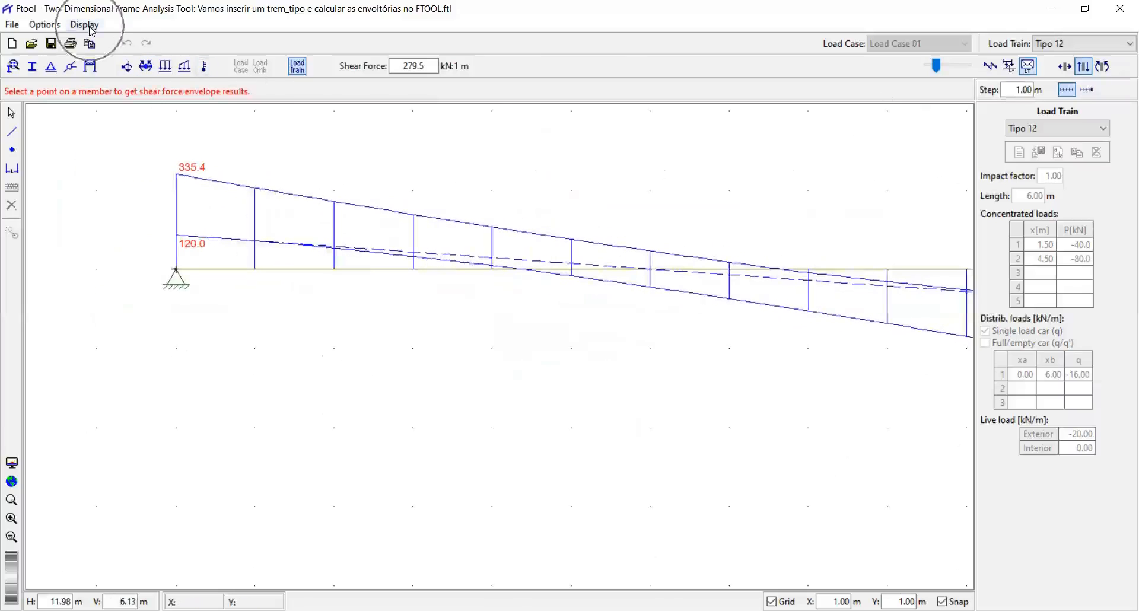
pyautogui.click(89, 26)
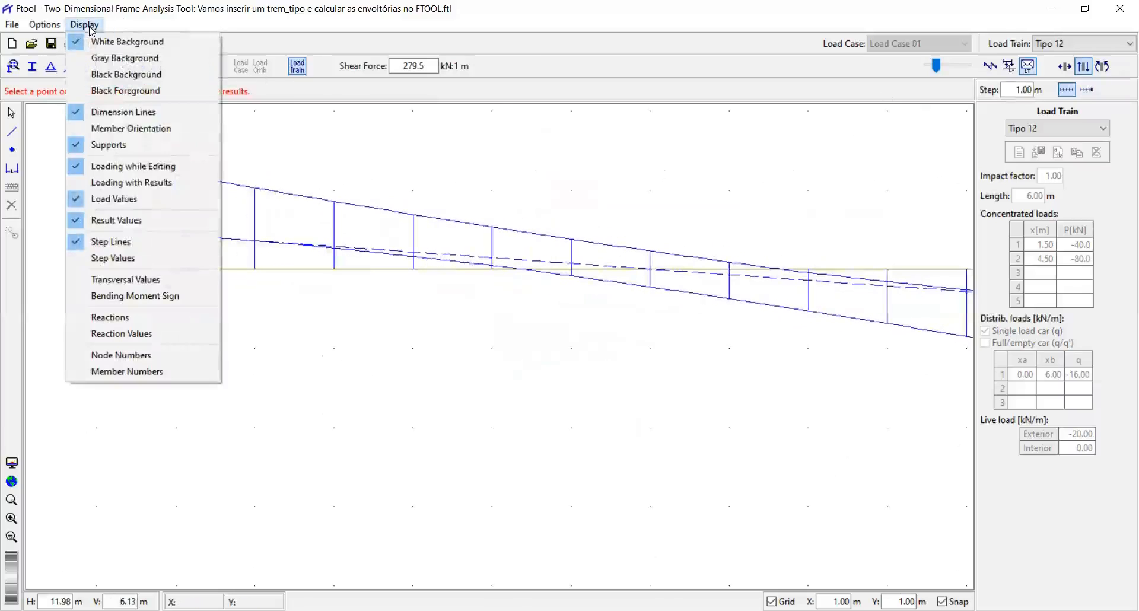
pyautogui.click(110, 242)
pyautogui.scroll(-2, 564, 294)
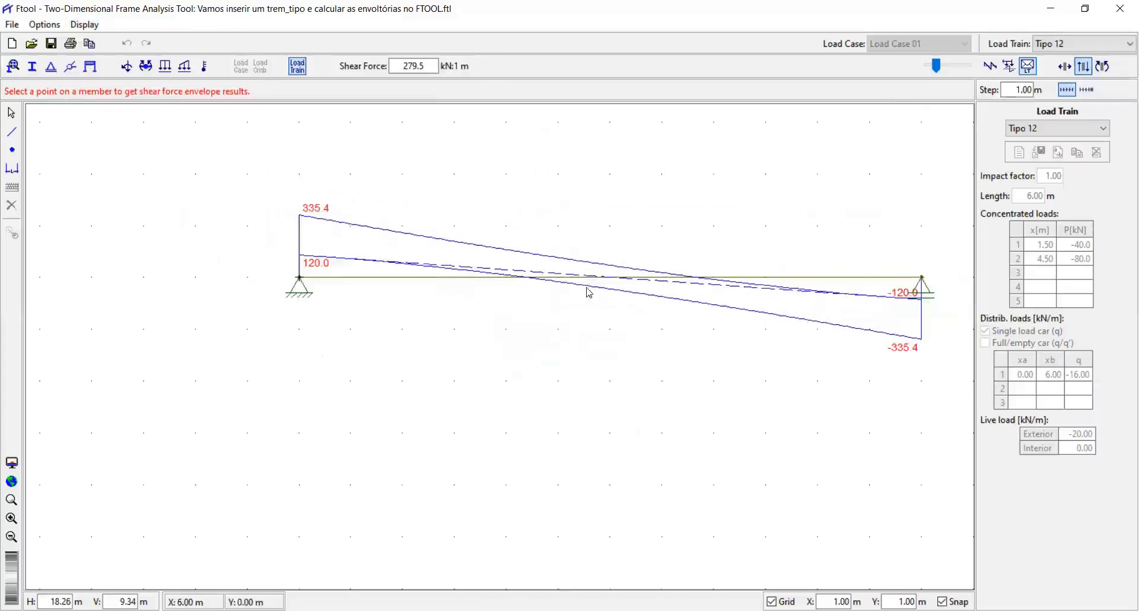
# Examine the maximum and minimum shear force envelope values at both supports.
pyautogui.scroll(2, 320, 272)
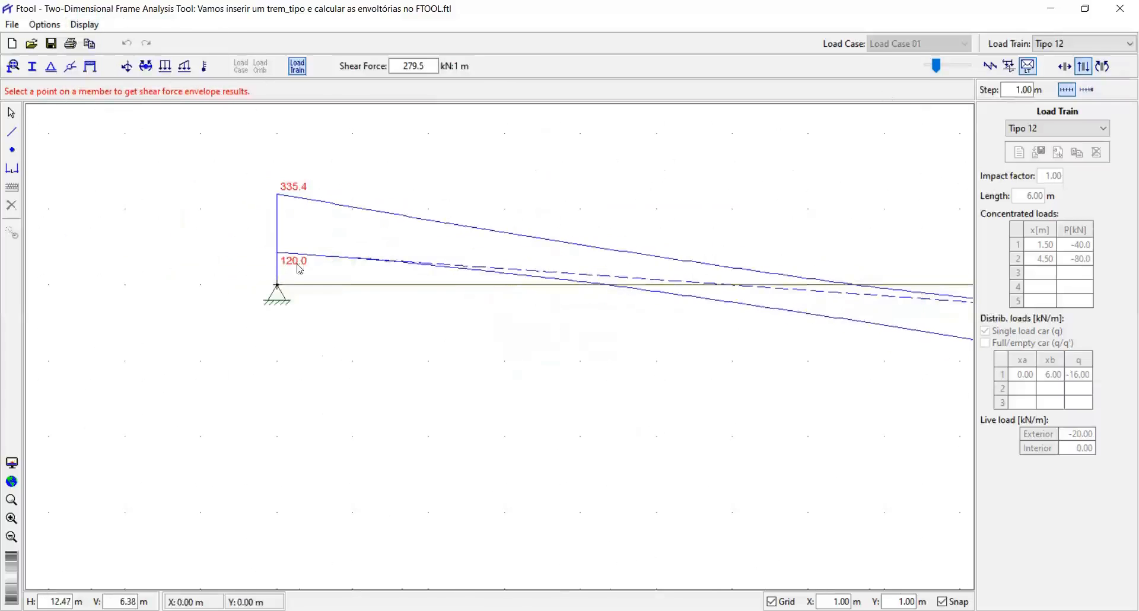
pyautogui.moveTo(307, 269); pyautogui.dragTo(255, 283)
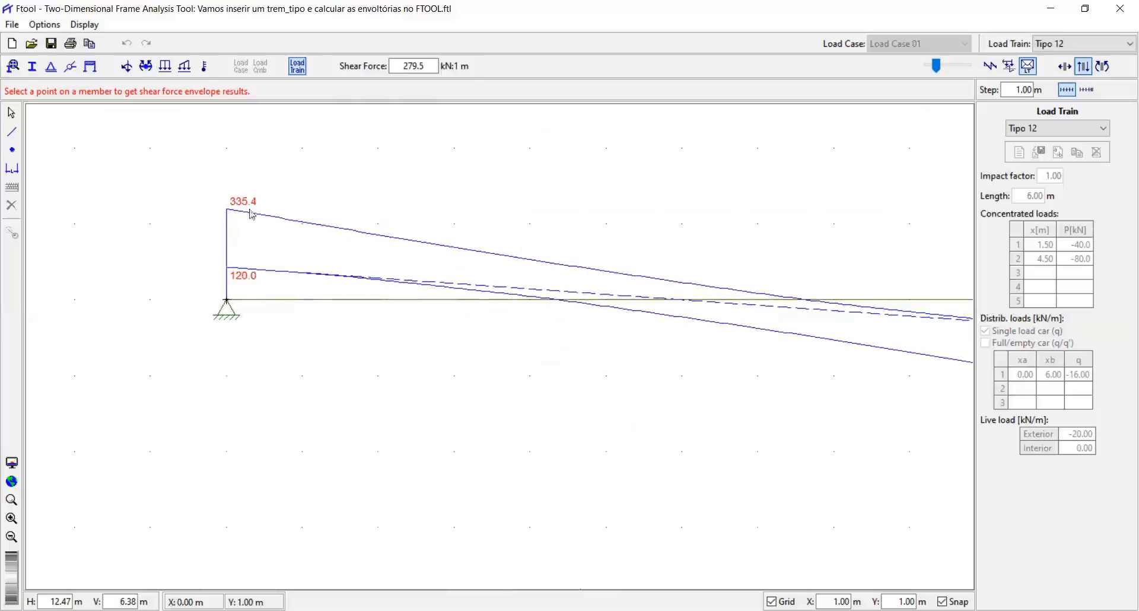
pyautogui.scroll(-3, 283, 224)
pyautogui.moveTo(550, 281); pyautogui.dragTo(289, 210)
pyautogui.scroll(4, 701, 207)
pyautogui.scroll(2, 571, 283)
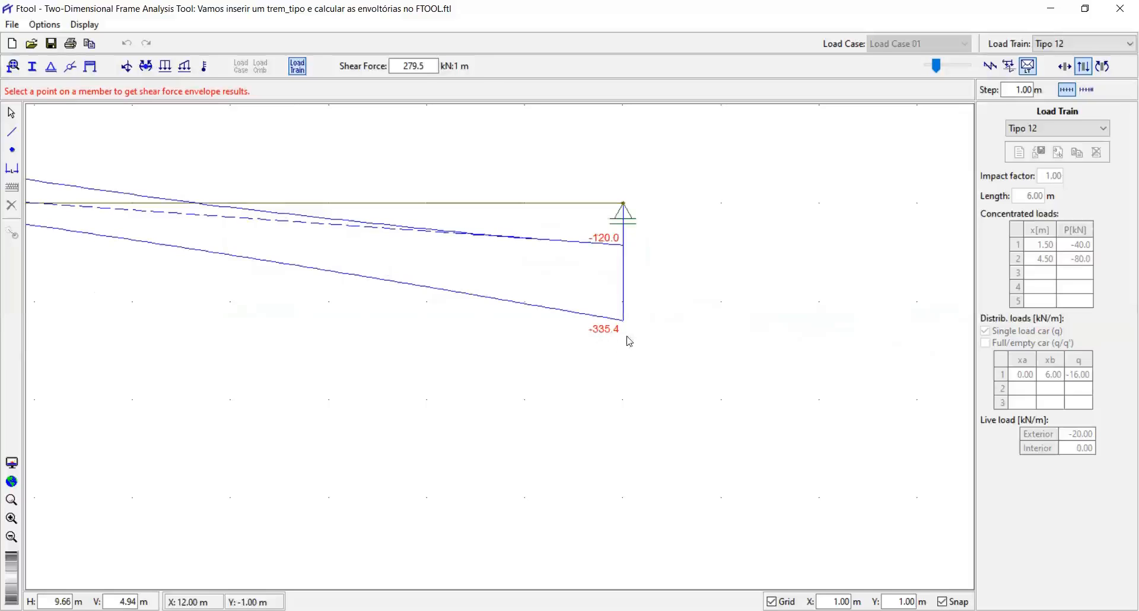
pyautogui.scroll(-5, 627, 336)
pyautogui.moveTo(228, 273); pyautogui.dragTo(405, 255)
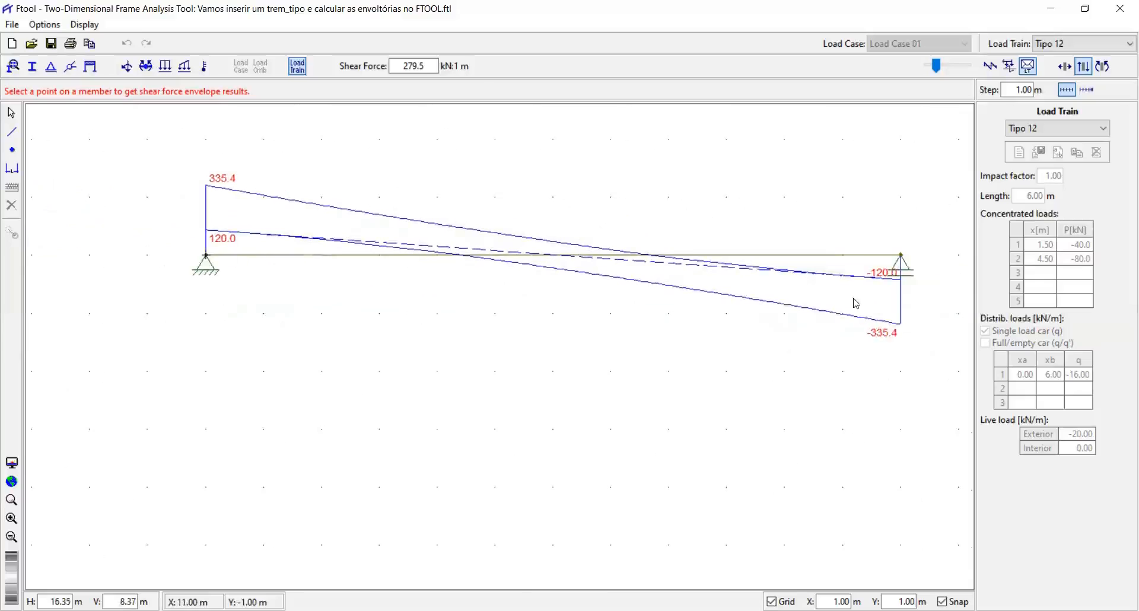
pyautogui.scroll(1, 857, 303)
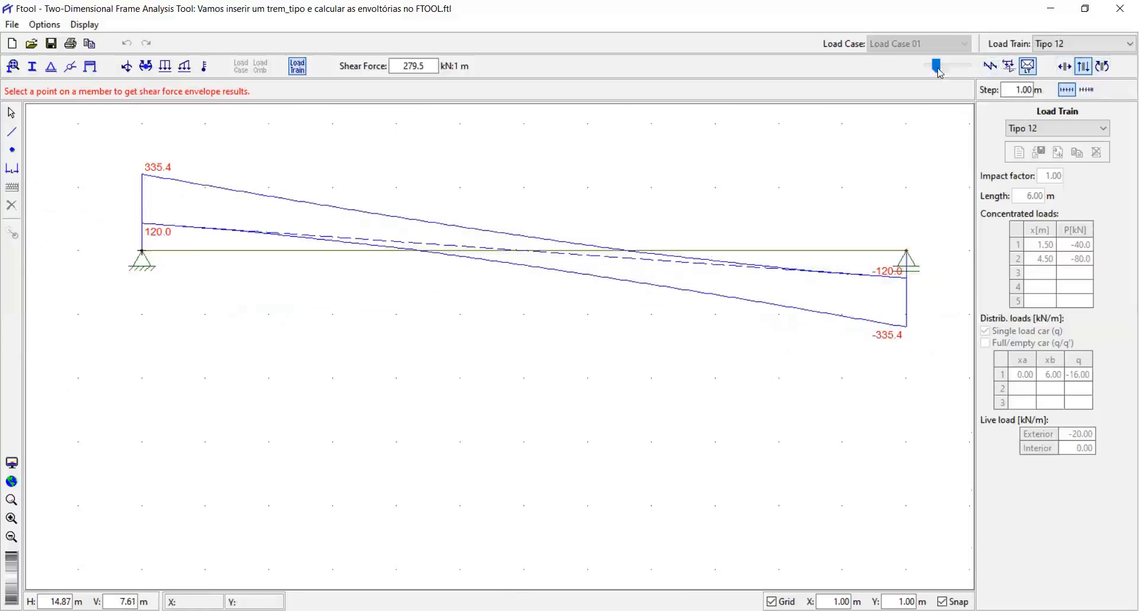
# Enlarge the shear force envelope's diagram scale to a factor of 102.2 kN:1 m.
pyautogui.moveTo(939, 71)
pyautogui.mouseDown()
pyautogui.moveTo(962, 70)
pyautogui.moveTo(950, 69)
pyautogui.mouseUp()
pyautogui.scroll(-2, 260, 281)
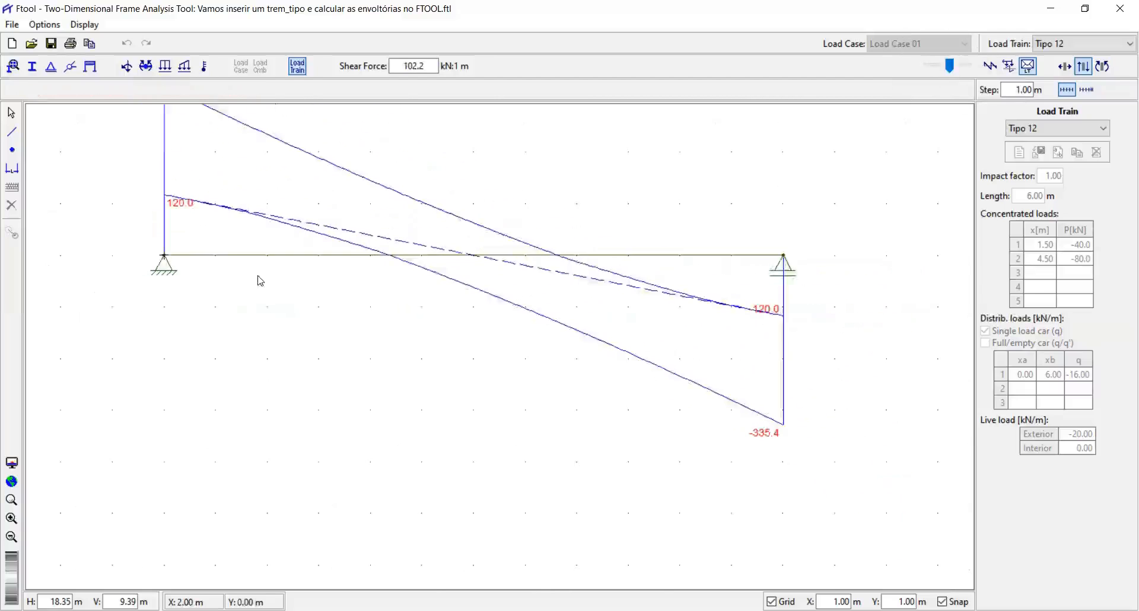
pyautogui.moveTo(260, 281); pyautogui.dragTo(274, 349)
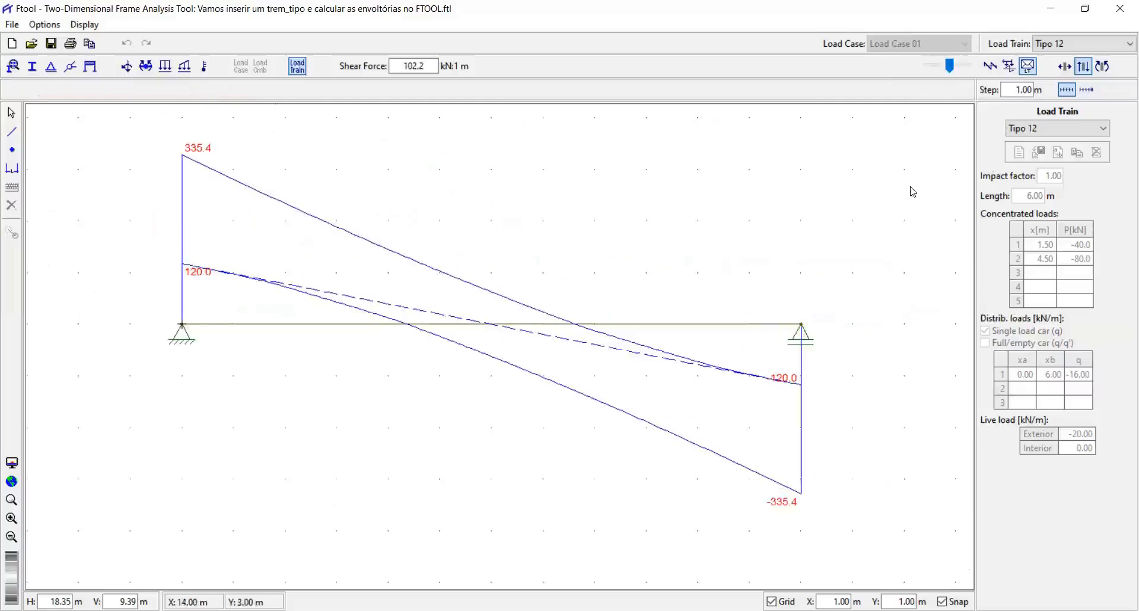
# Switch the load train envelope to bending moment and examine its curves along the beam.
pyautogui.click(1101, 72)
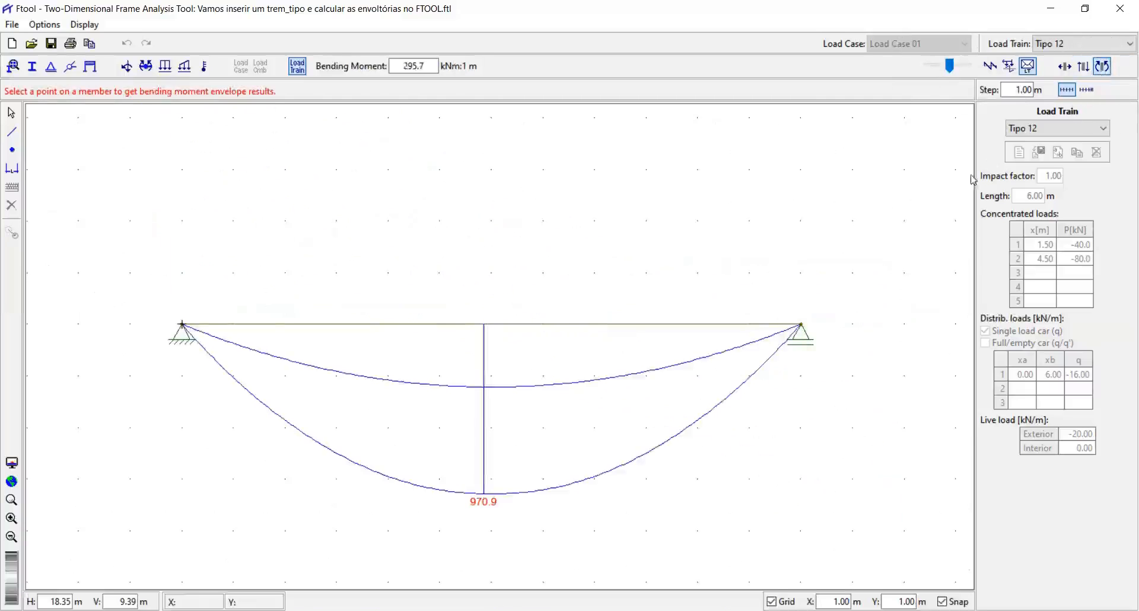
pyautogui.scroll(-1, 473, 454)
pyautogui.moveTo(473, 453); pyautogui.dragTo(491, 354)
pyautogui.scroll(1, 482, 306)
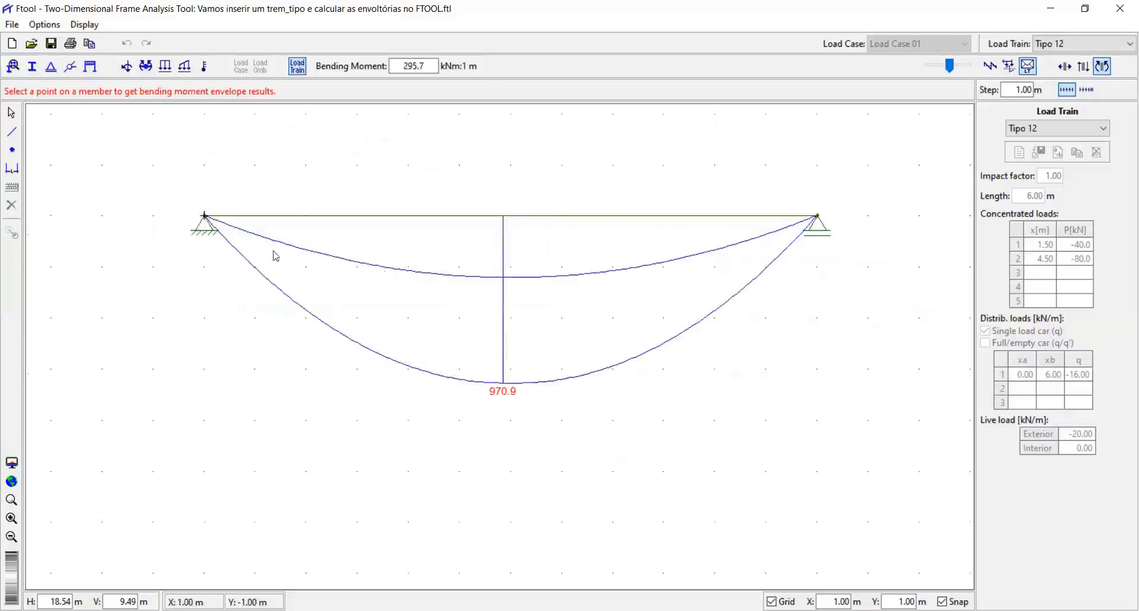
# Query the maximum and minimum bending moment envelope values at the beam's midspan, x = 6.00 m.
pyautogui.click(506, 218)
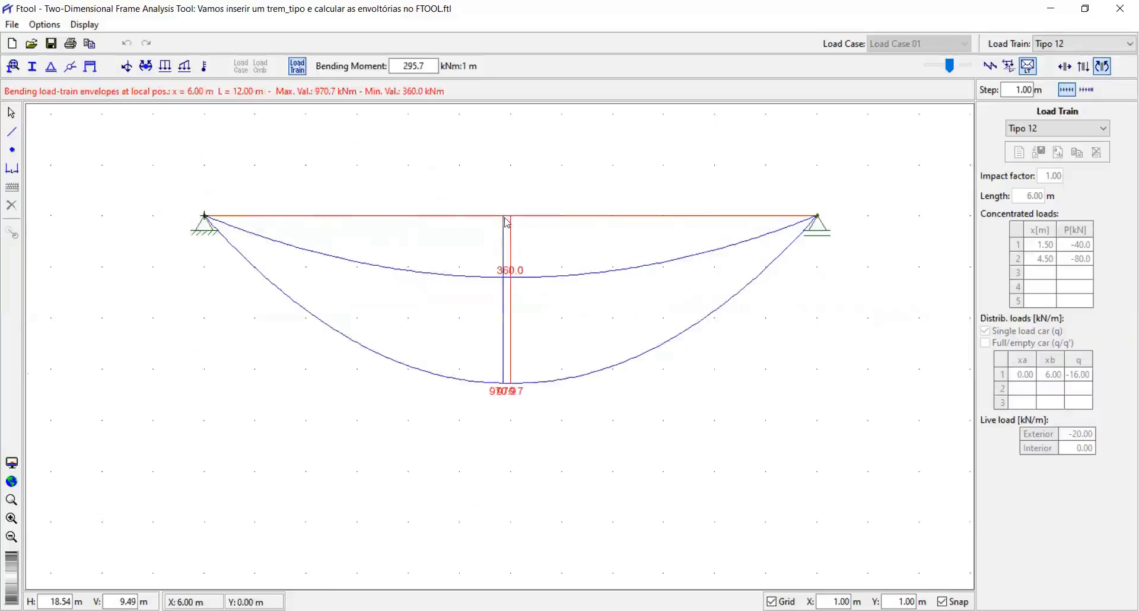
pyautogui.click(508, 221)
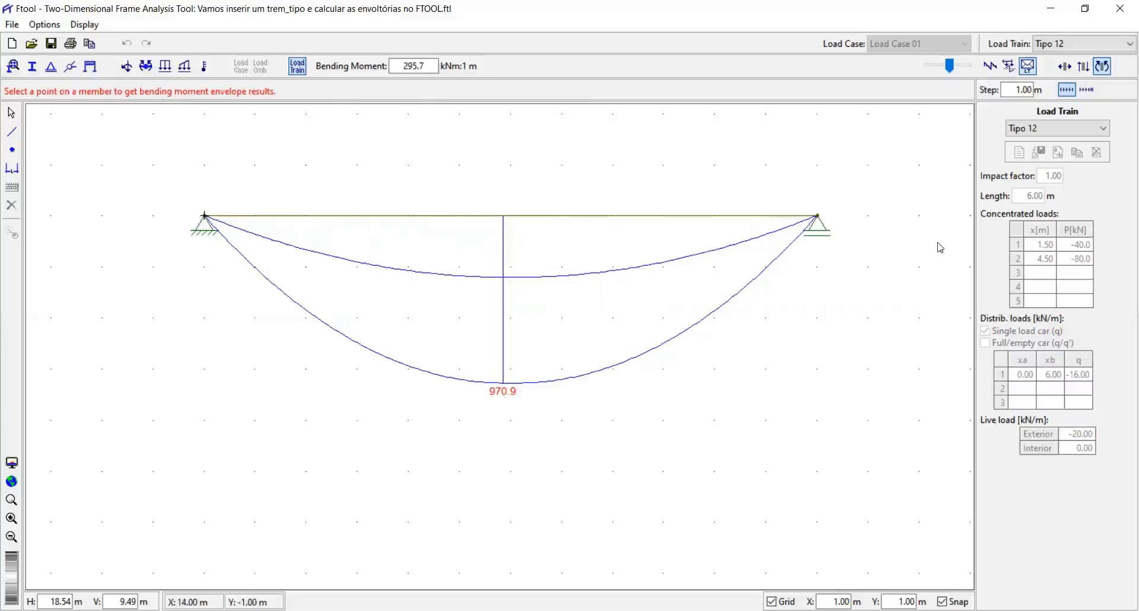
# Switch the load train envelope back to shear force and examine the whole diagram along the beam.
pyautogui.click(1086, 68)
pyautogui.scroll(-2, 852, 364)
pyautogui.scroll(-2, 580, 353)
pyautogui.moveTo(510, 313); pyautogui.dragTo(338, 330)
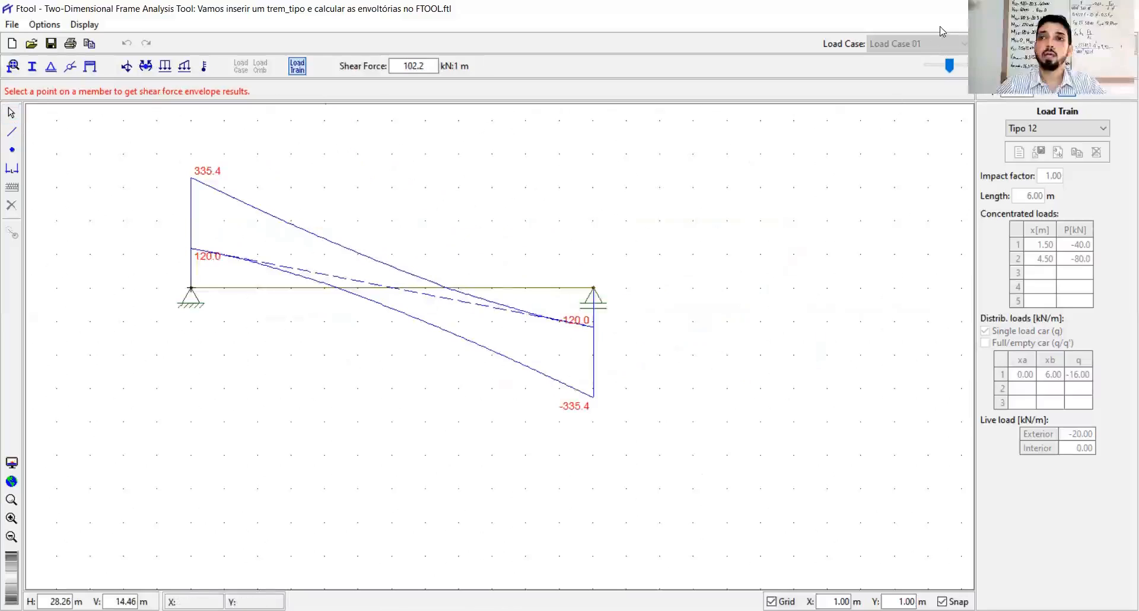
# Leave the envelope results for the selection mode and select the beam member below the load train.
pyautogui.click(11, 113)
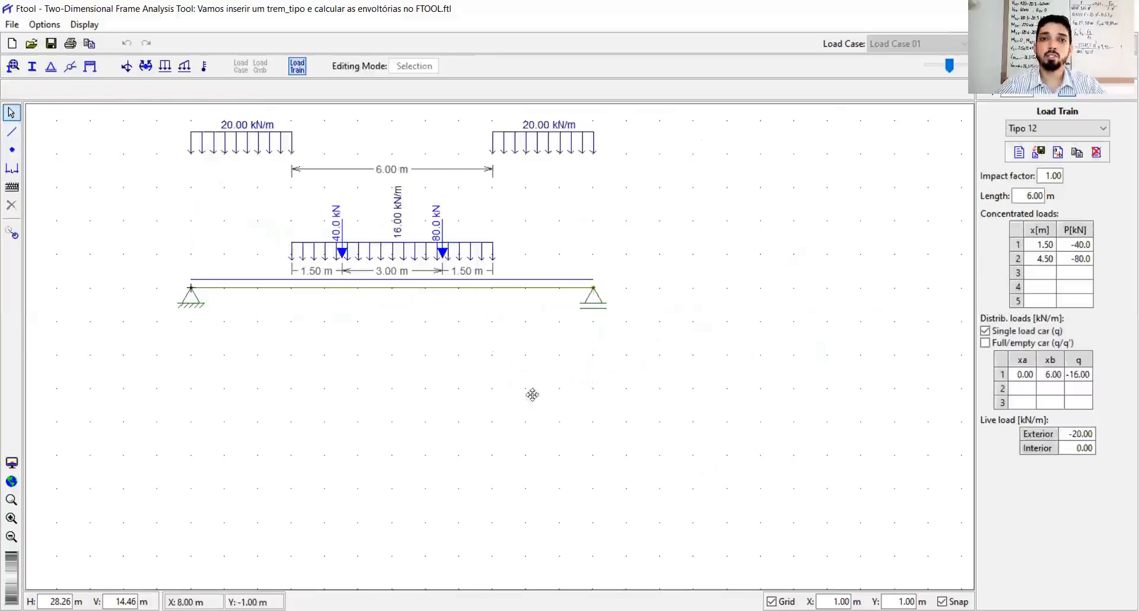
pyautogui.scroll(2, 528, 392)
pyautogui.moveTo(148, 290); pyautogui.dragTo(800, 409)
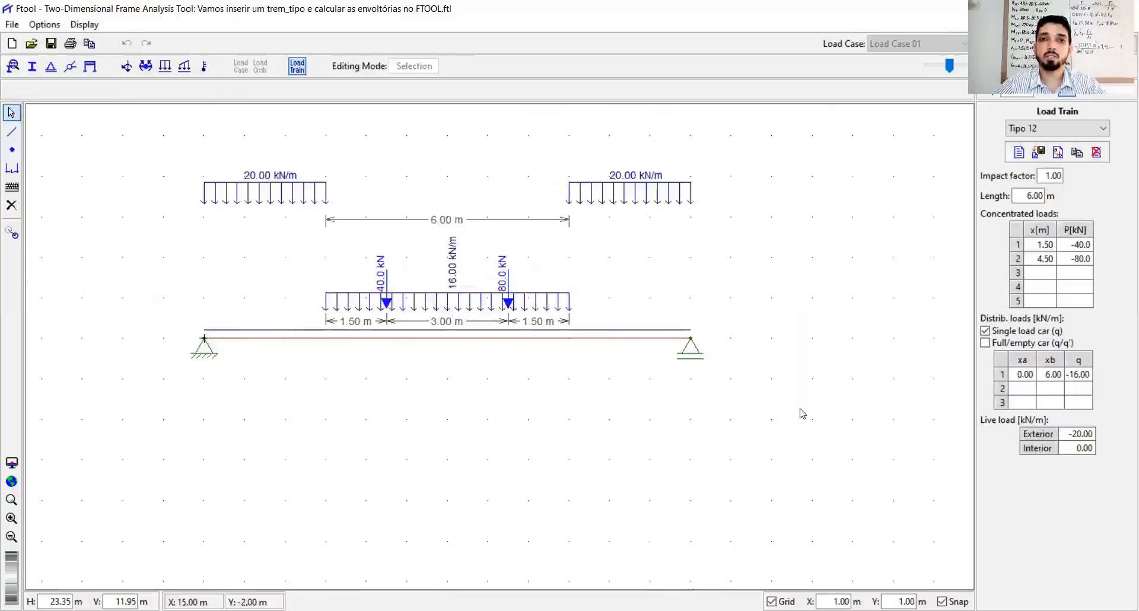
pyautogui.moveTo(153, 267); pyautogui.dragTo(721, 446)
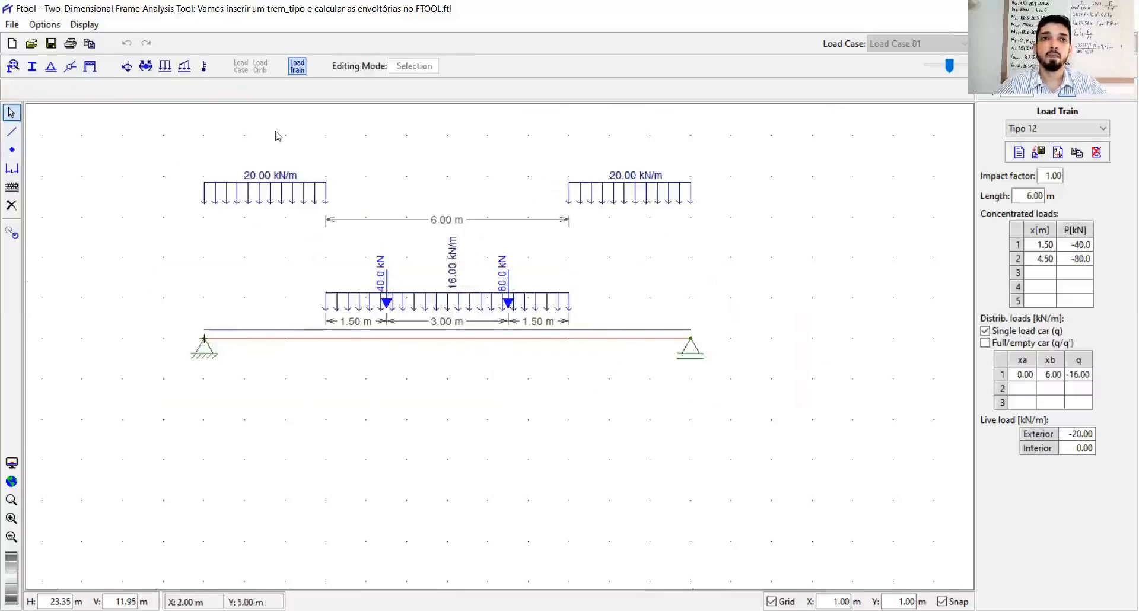
# Open the impact factor of the Tipo 12 load train for editing.
pyautogui.press('ctrl')
pyautogui.press('ctrl')
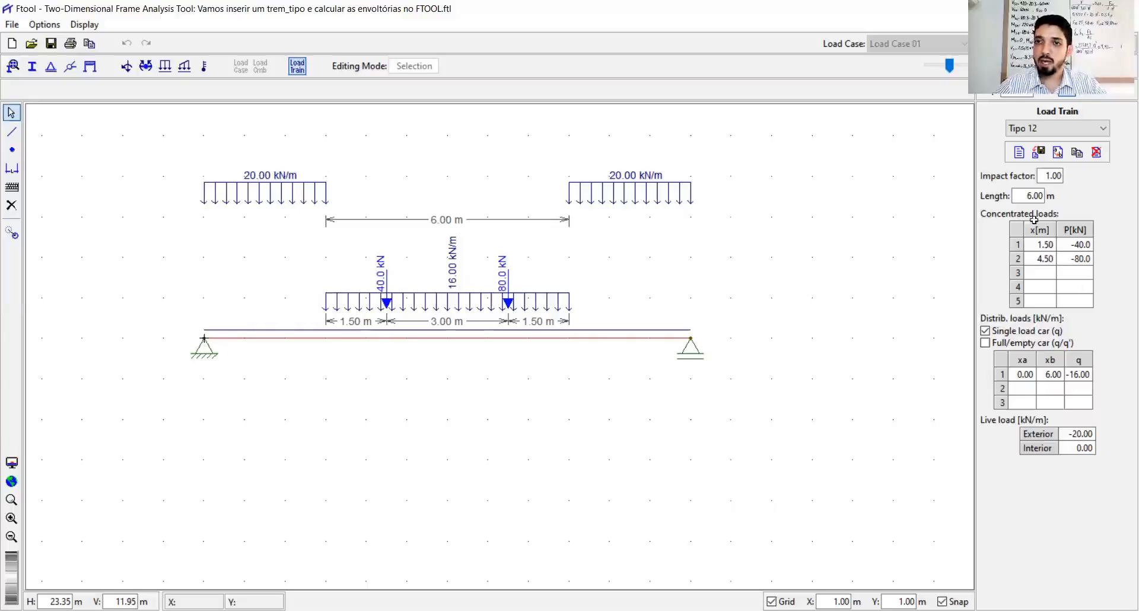
pyautogui.doubleClick(1050, 176)
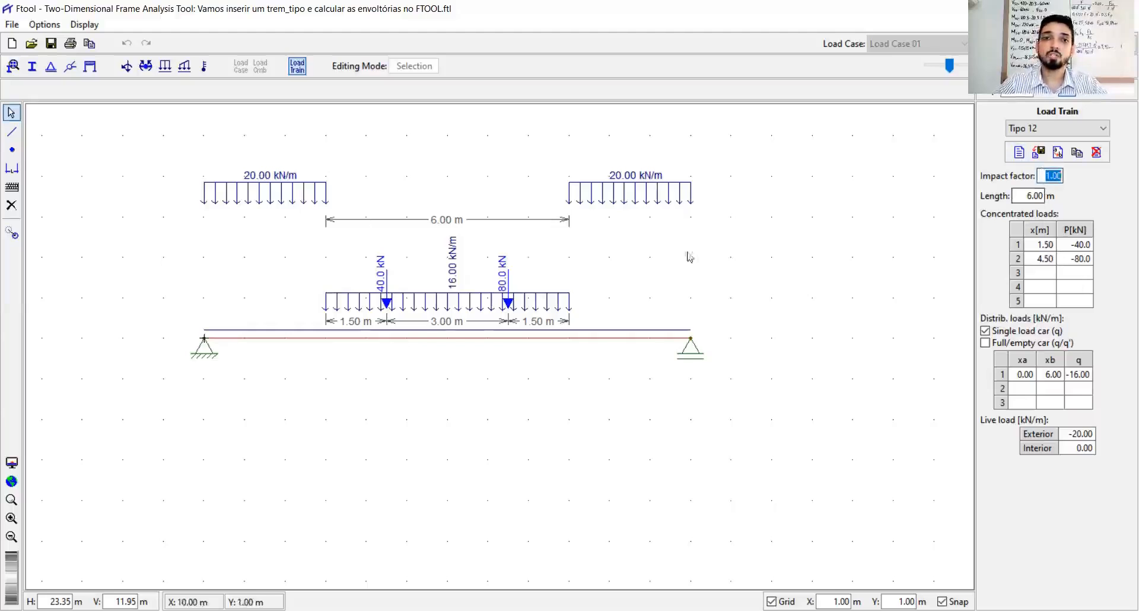